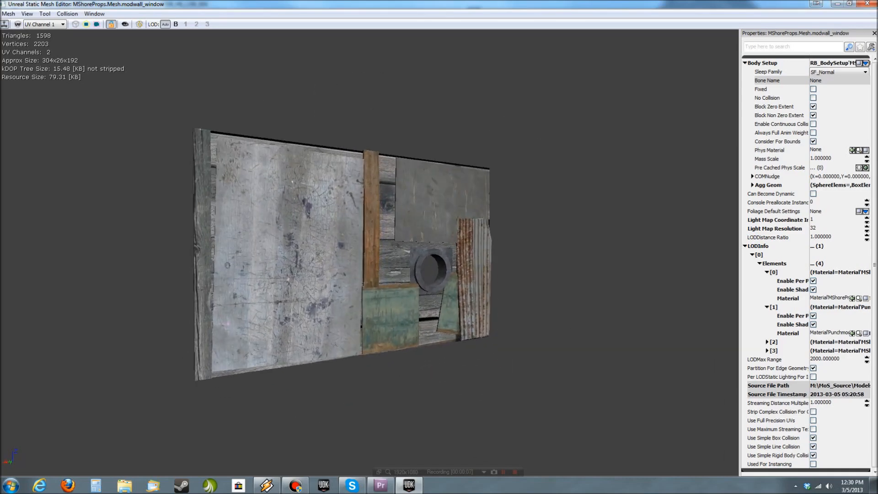
# - Close the modwall_window mesh and inspect the modular door wall mesh from several angles
pyautogui.click(867, 4)
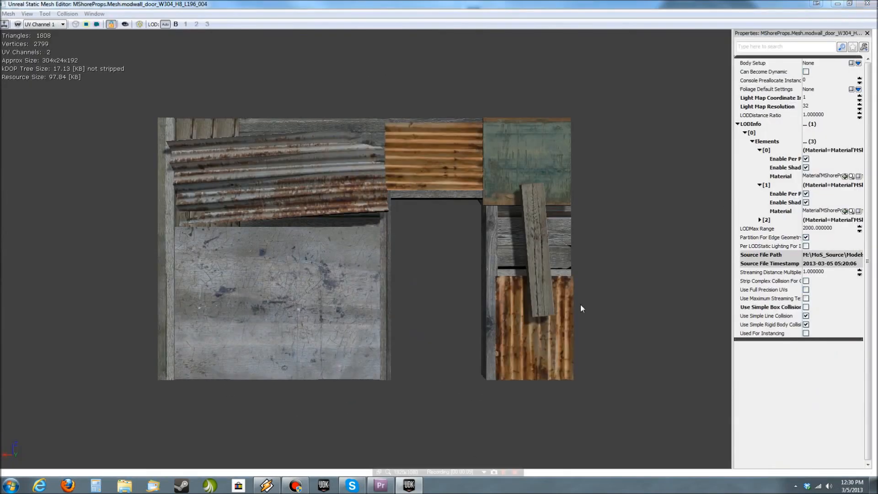
pyautogui.moveTo(583, 340); pyautogui.dragTo(654, 310)
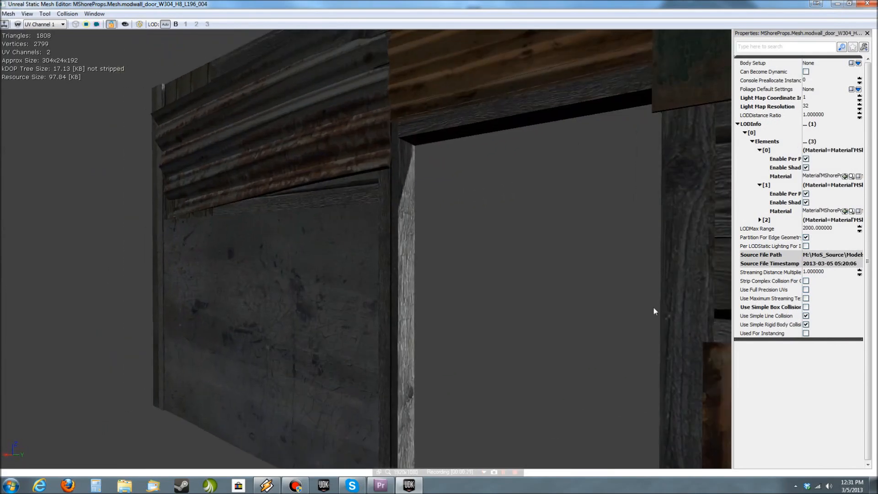
# - Close the door wall mesh, examine modwall_1 from the front and back, and close its mesh editor
pyautogui.click(867, 4)
pyautogui.moveTo(478, 363); pyautogui.dragTo(297, 343)
pyautogui.moveTo(567, 359); pyautogui.dragTo(574, 359)
pyautogui.press('l')
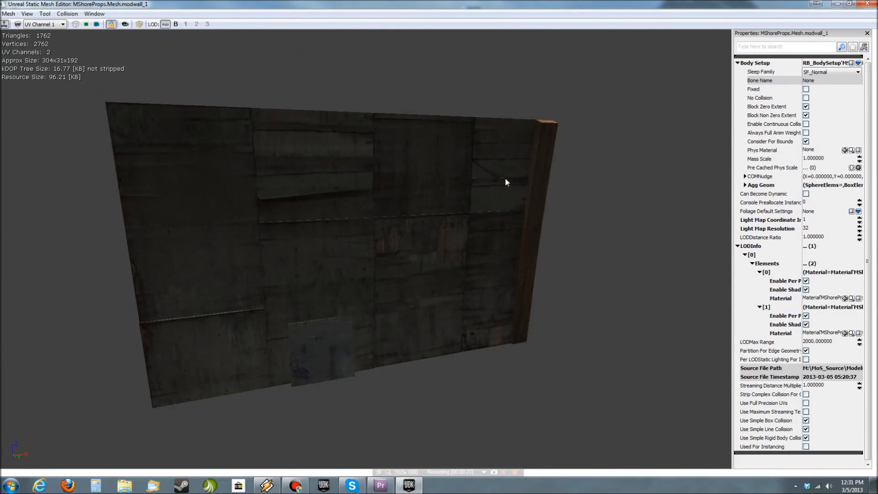
pyautogui.moveTo(598, 378); pyautogui.dragTo(609, 393)
pyautogui.moveTo(609, 393)
pyautogui.mouseDown(button='right')
pyautogui.moveTo(609, 448)
pyautogui.moveTo(609, 407)
pyautogui.mouseUp(button='right')
pyautogui.moveTo(609, 407); pyautogui.dragTo(517, 393)
pyautogui.moveTo(516, 393); pyautogui.dragTo(516, 439, button='right')
pyautogui.moveTo(517, 439); pyautogui.dragTo(337, 423)
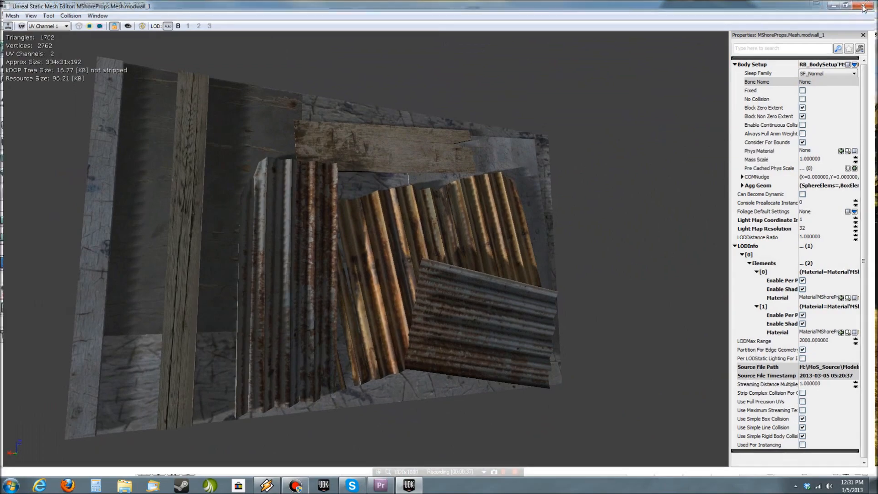
pyautogui.click(867, 3)
# - Fly through the forrestvillage_g7 level to examine the buildings assembled from the modular wall pieces
pyautogui.press('g')
pyautogui.moveTo(525, 296); pyautogui.dragTo(777, 330, button='right')
pyautogui.press('a')
pyautogui.press('w')
pyautogui.scroll(2, 645, 314)
pyautogui.press('w')
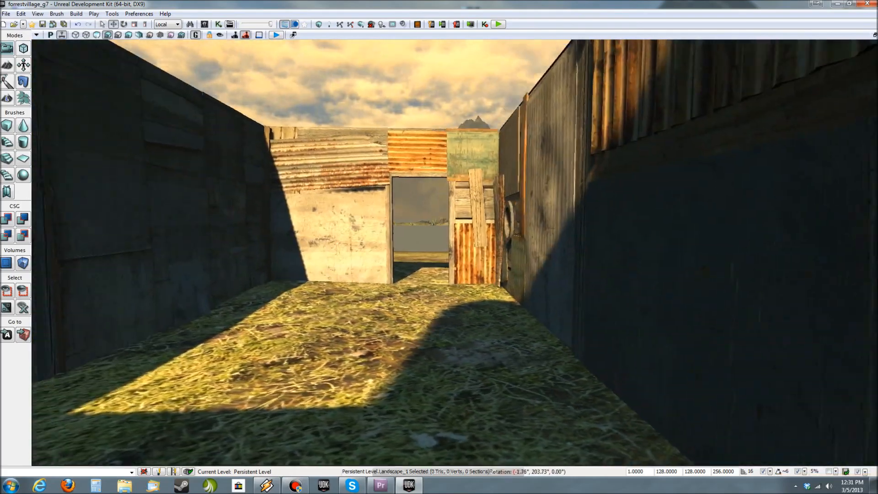
pyautogui.press('w')
pyautogui.moveTo(454, 279)
pyautogui.mouseDown(button='right')
pyautogui.moveTo(158, 298)
pyautogui.moveTo(67, 271)
pyautogui.moveTo(814, 279)
pyautogui.moveTo(396, 291)
pyautogui.moveTo(426, 302)
pyautogui.moveTo(705, 313)
pyautogui.moveTo(831, 300)
pyautogui.mouseUp(button='right')
pyautogui.press('w')
pyautogui.press('d')
pyautogui.press('w')
pyautogui.press('s')
pyautogui.press('a')
pyautogui.moveTo(543, 260); pyautogui.dragTo(553, 255, button='right')
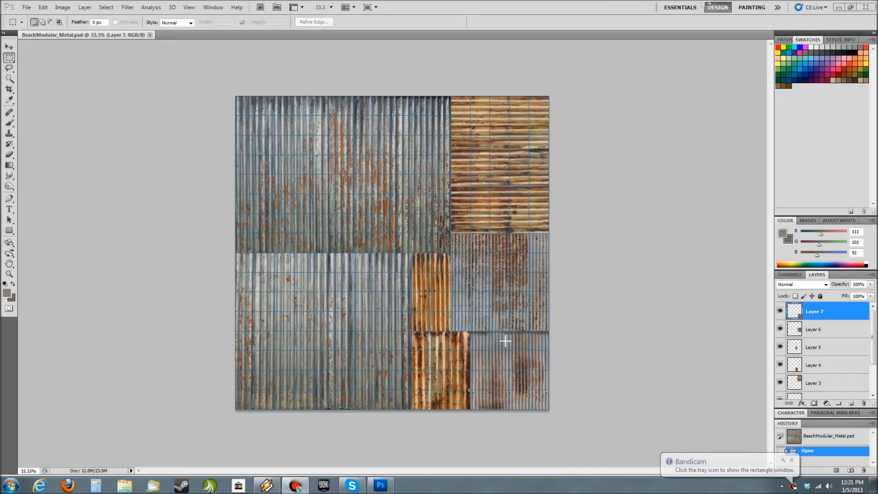
# - Hide the grid and Layers 7 through 2 of BeachModular_Metal.psd, leaving Layer 1 over the Background
pyautogui.hotkey('ctrl', "'")
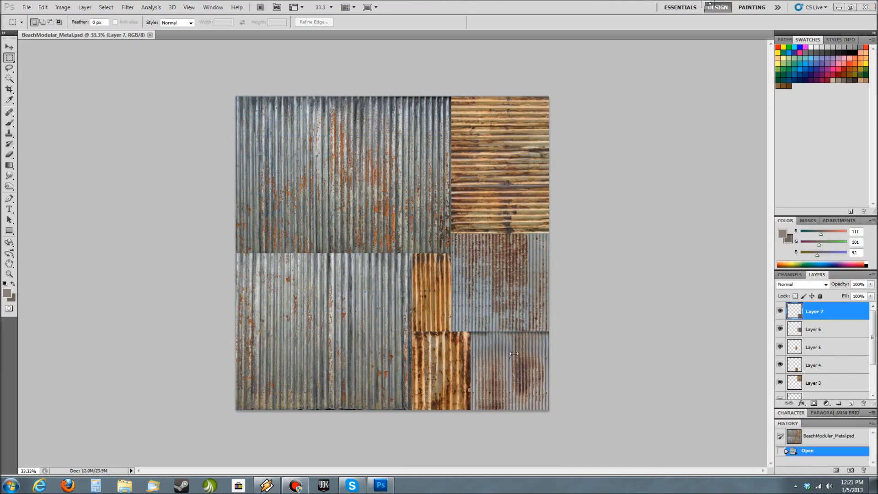
pyautogui.keyDown('alt'); pyautogui.scroll(6, 448, 336); pyautogui.keyUp('alt')
pyautogui.keyDown('alt'); pyautogui.scroll(-3, 447, 336); pyautogui.keyUp('alt')
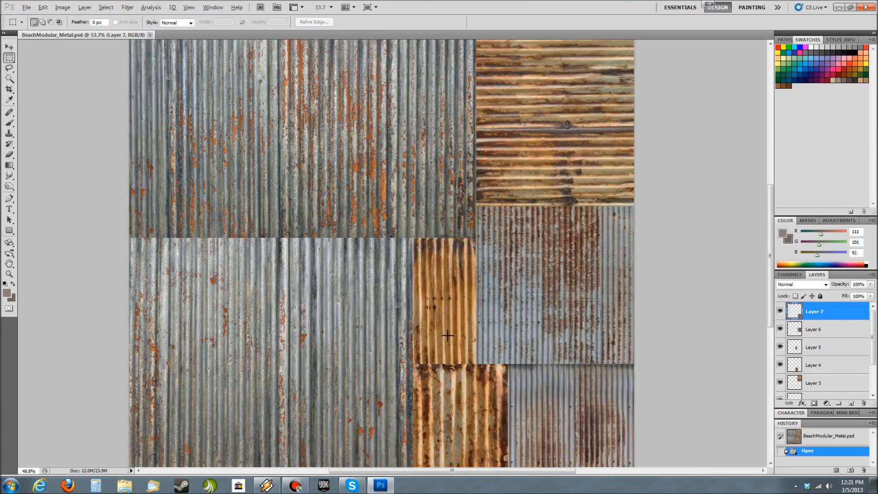
pyautogui.click(779, 317)
pyautogui.click(780, 329)
pyautogui.click(780, 348)
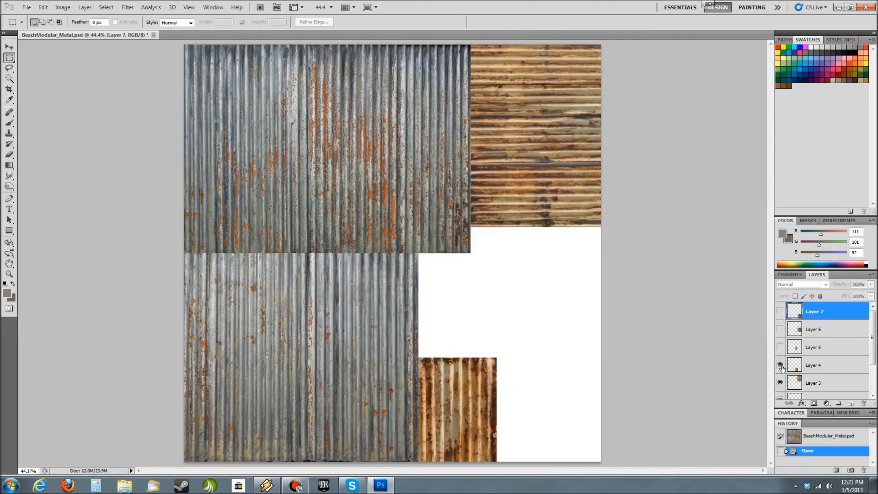
pyautogui.click(781, 365)
pyautogui.click(781, 383)
pyautogui.scroll(-3, 786, 339)
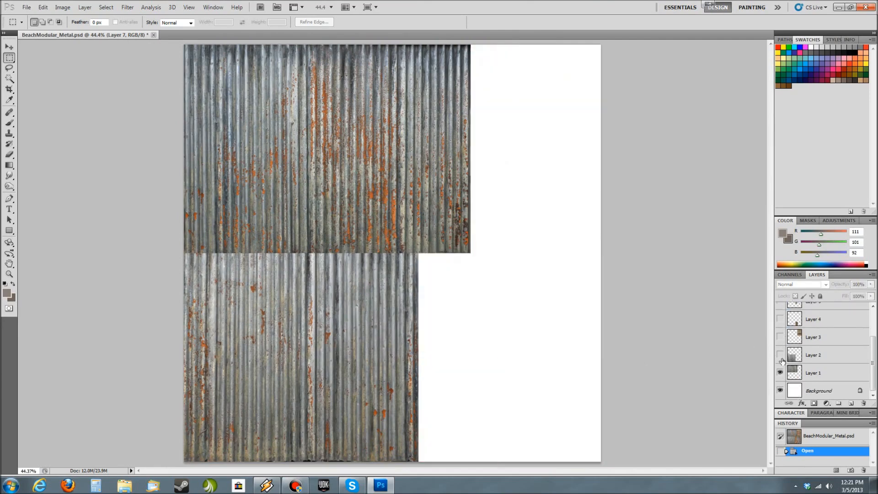
pyautogui.click(780, 356)
pyautogui.click(780, 371)
pyautogui.click(779, 373)
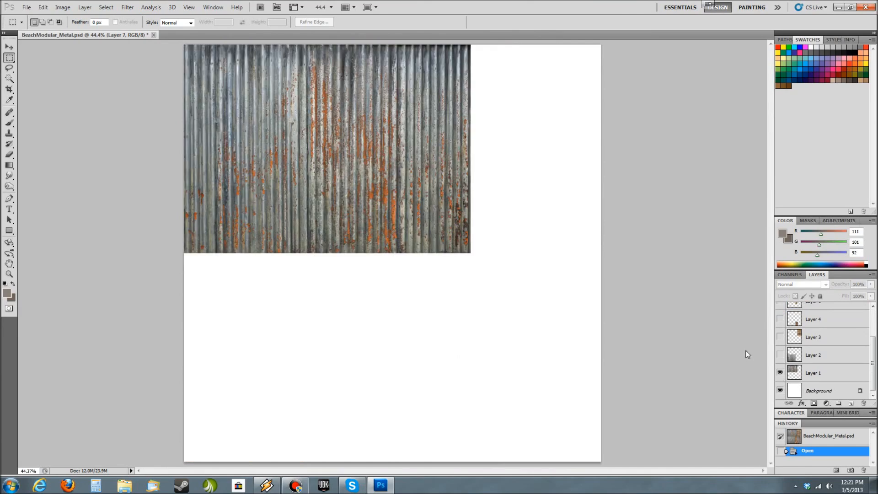
# - Show the grid over the texture and open the Guides, Grid & Slices preferences
pyautogui.hotkey('ctrl', "'")
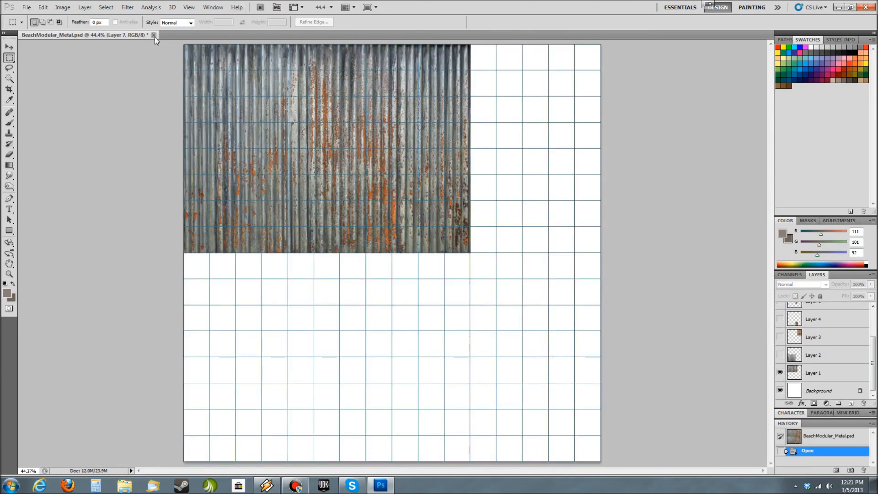
pyautogui.click(106, 7)
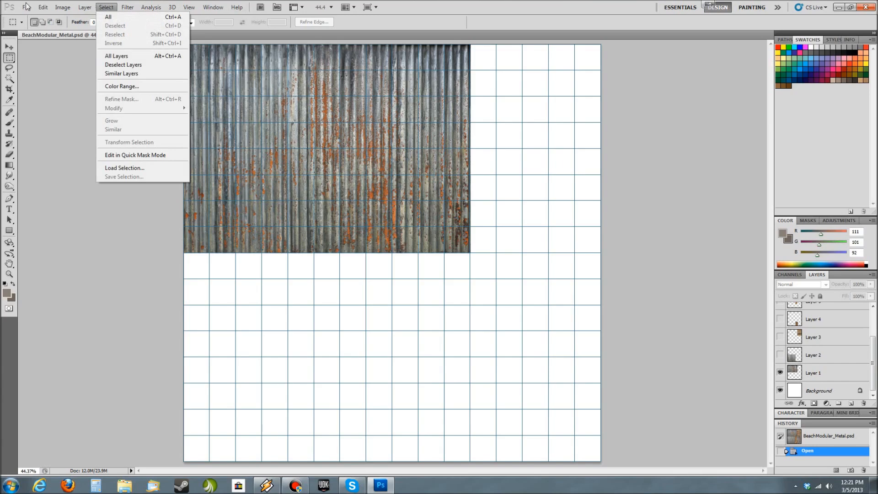
pyautogui.moveTo(26, 8)
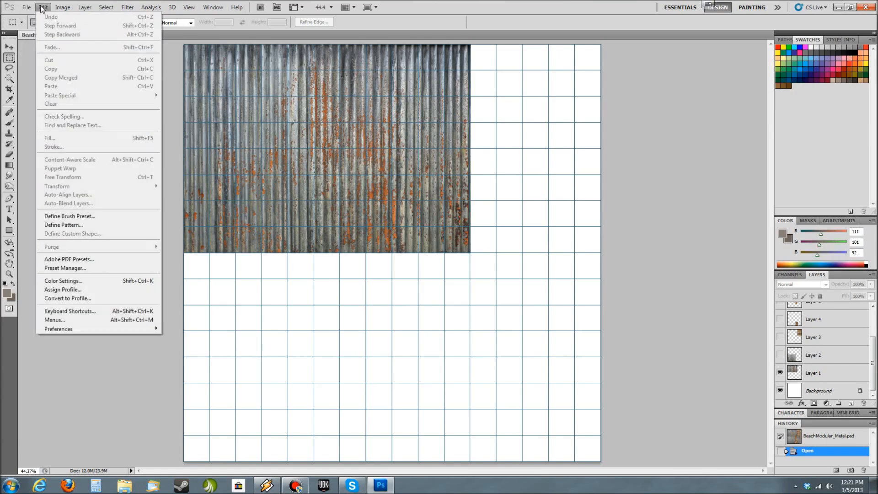
pyautogui.moveTo(87, 328)
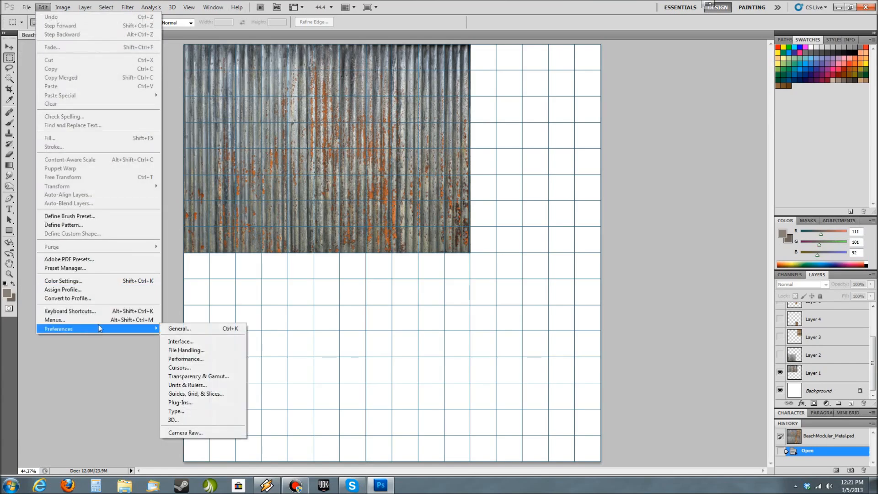
pyautogui.click(201, 394)
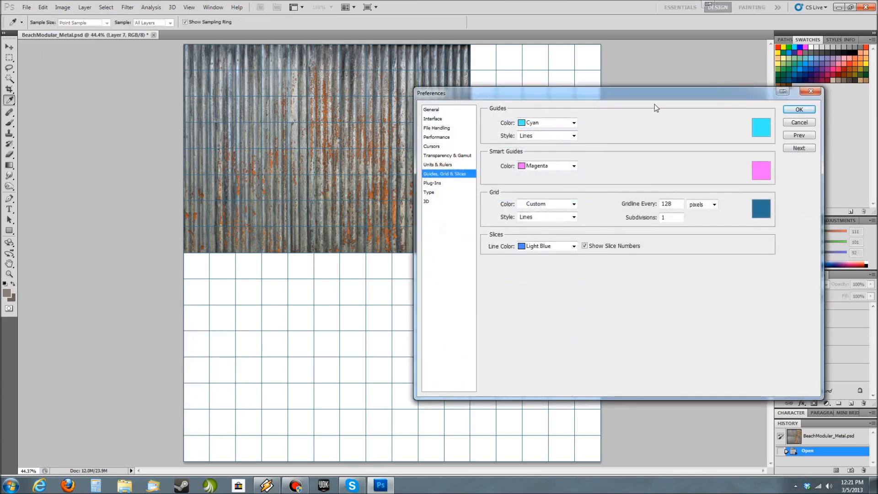
# - Bring up the Calculator beside the grid preferences, enter 128 in it, and accept the preferences
pyautogui.moveTo(636, 101); pyautogui.dragTo(326, 117)
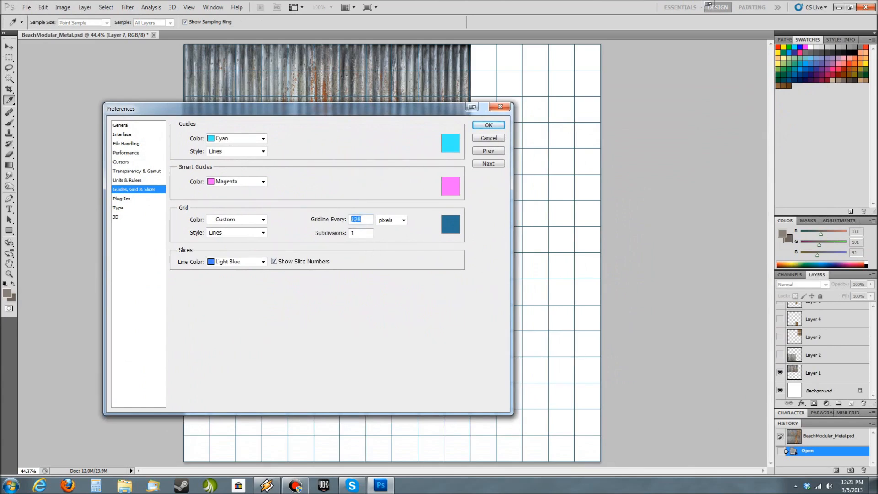
pyautogui.click(89, 488)
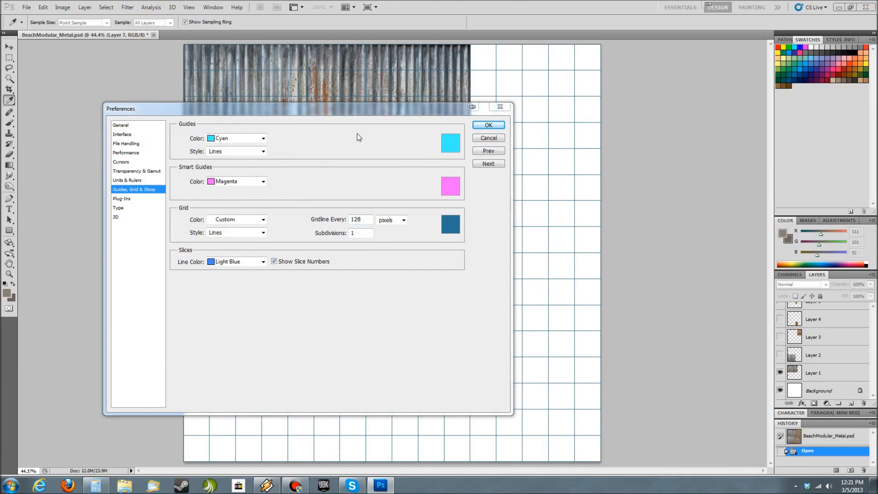
pyautogui.moveTo(381, 109); pyautogui.dragTo(682, 75)
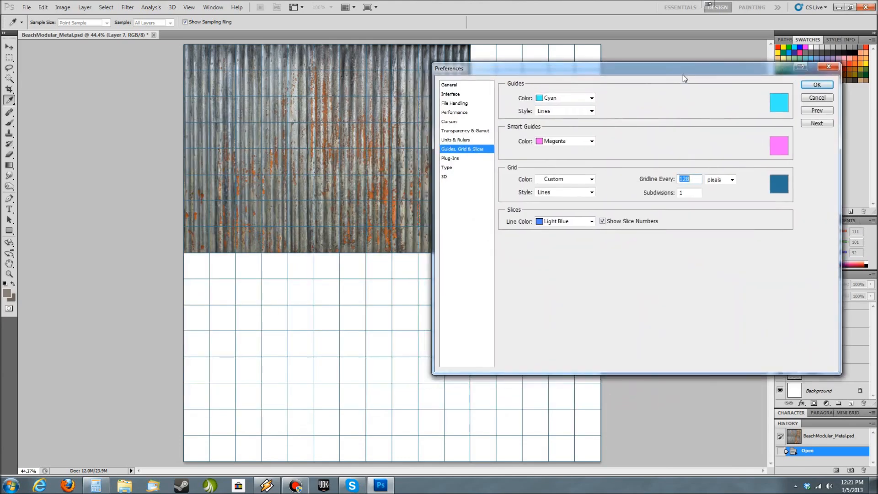
pyautogui.click(96, 485)
pyautogui.moveTo(348, 217); pyautogui.dragTo(250, 195)
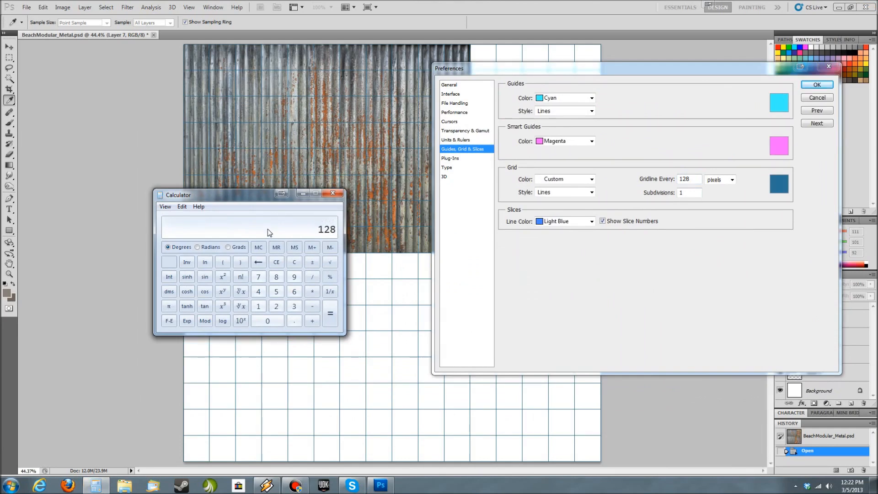
pyautogui.hotkey('alt', 'Tab')
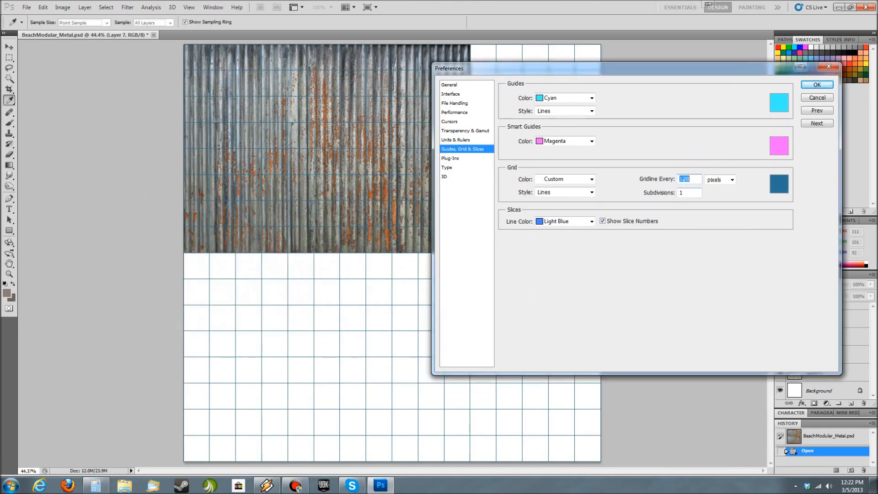
pyautogui.click(817, 85)
pyautogui.press('m')
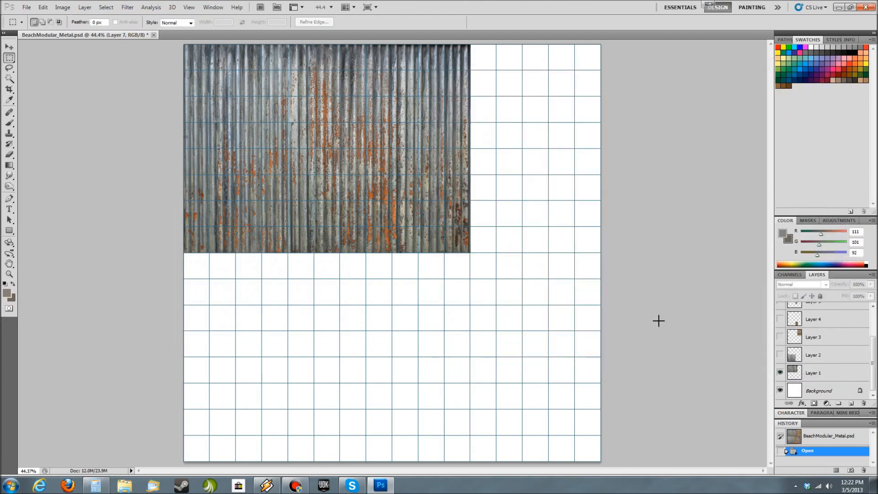
# - Show Layers 2 through 7 again so the full metal texture sheet is displayed
pyautogui.click(780, 355)
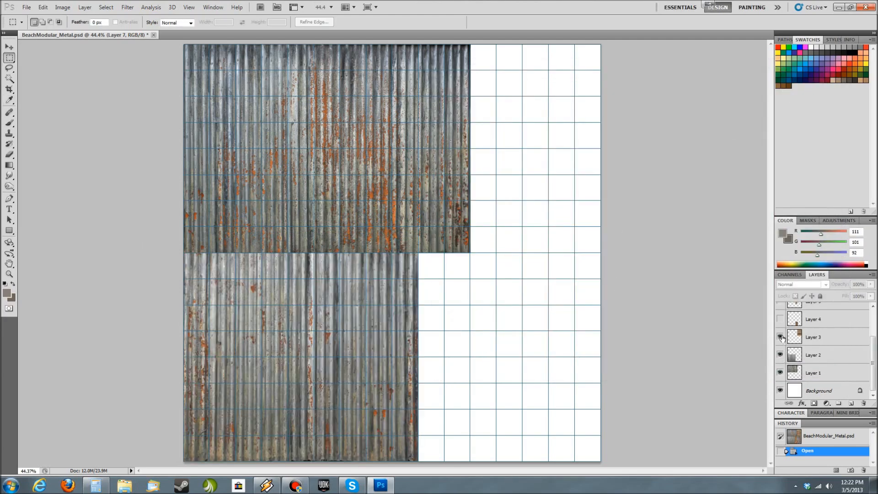
pyautogui.click(780, 337)
pyautogui.click(780, 318)
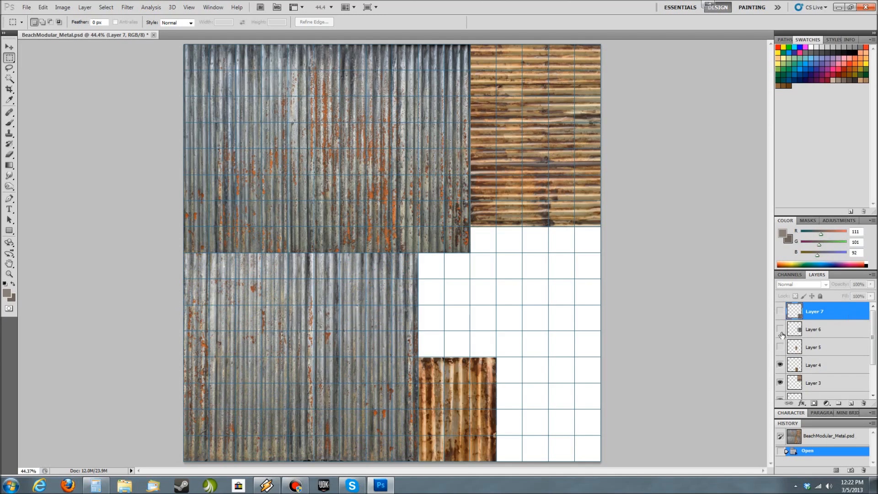
pyautogui.click(780, 364)
pyautogui.click(780, 346)
pyautogui.click(780, 365)
pyautogui.click(780, 329)
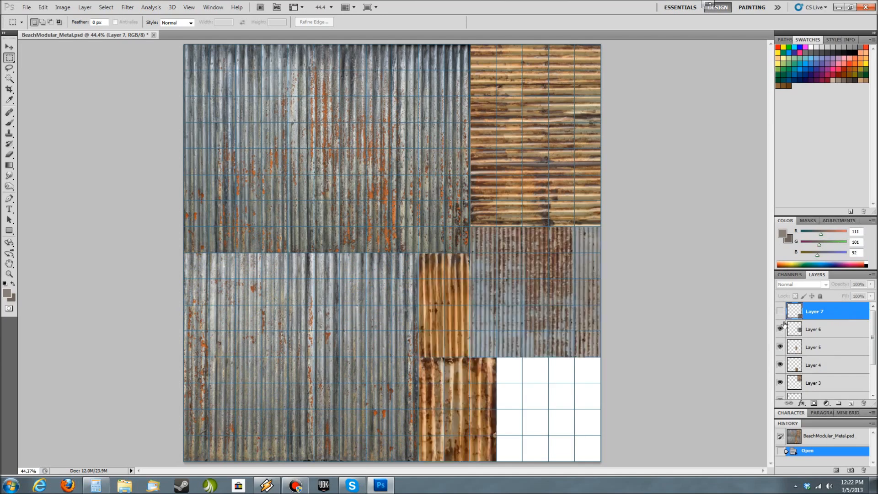
pyautogui.click(780, 311)
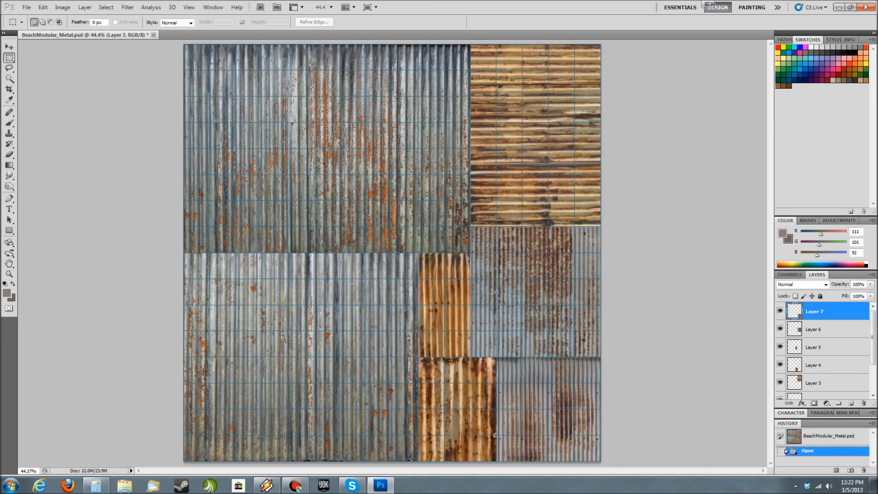
pyautogui.click(665, 136)
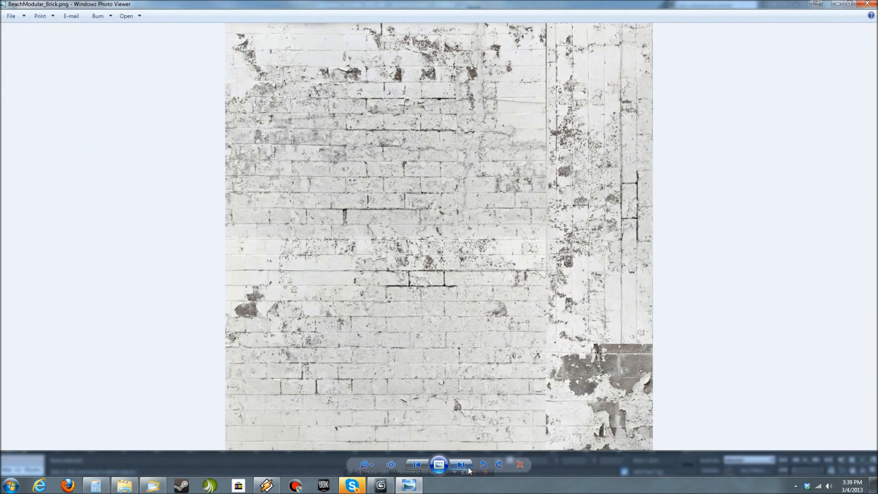
# - Review the BeachModular_Metal and BeachModular_Wood texture sheets in Windows Photo Viewer, and close the viewer
pyautogui.click(460, 465)
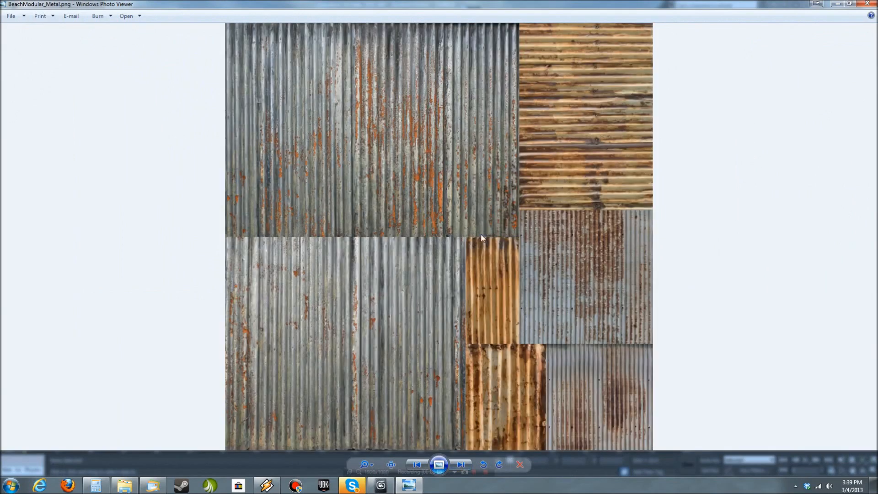
pyautogui.click(461, 465)
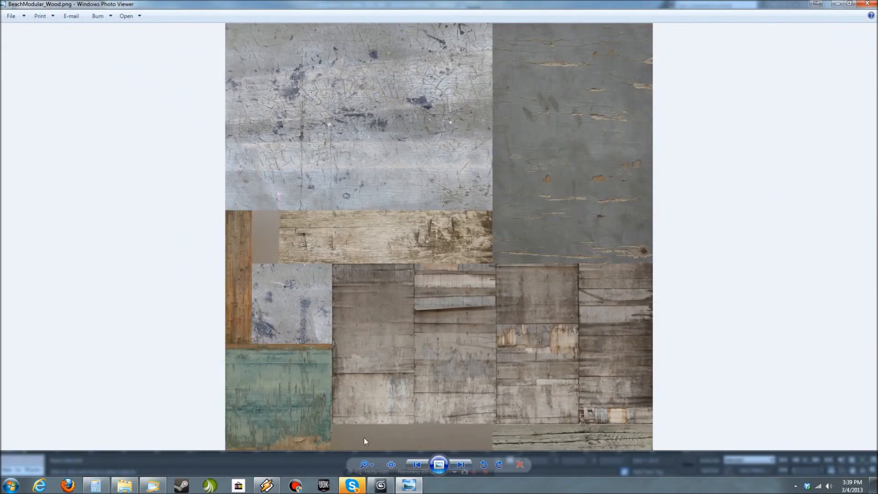
pyautogui.click(867, 4)
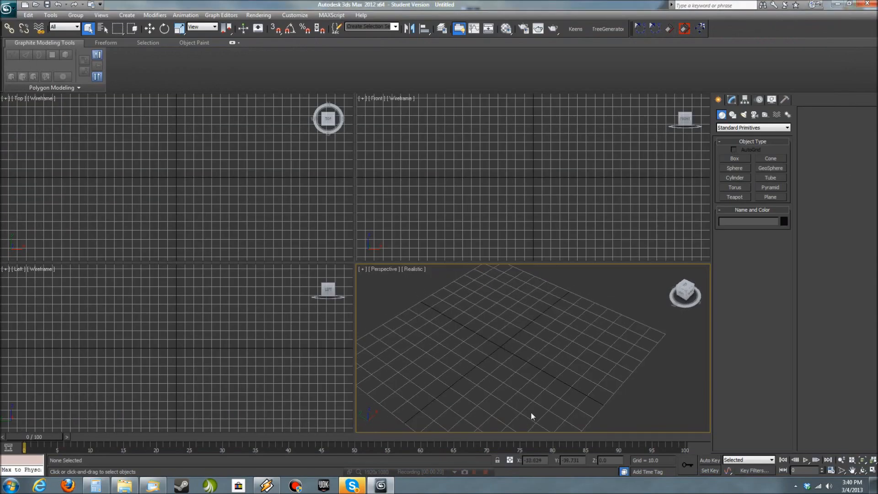
# - Create a box with length 8, width 8 and height 96 at the origin and maximize the Perspective viewport
pyautogui.press('Tab')
pyautogui.write('8')
pyautogui.press('Tab')
pyautogui.write('96')
pyautogui.press('Return')
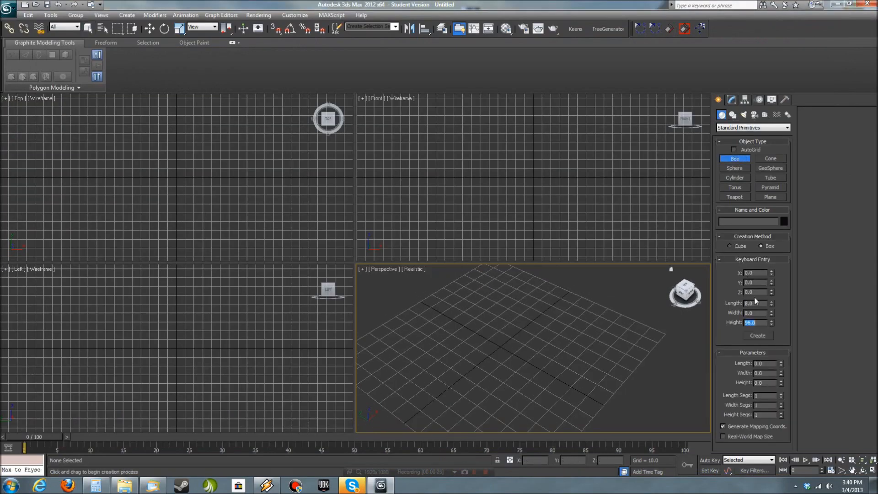
pyautogui.click(758, 335)
pyautogui.scroll(-8, 549, 380)
pyautogui.hotkey('alt', 'w')
# - Open the Material Editor, review the textured material samples, and put the editor away
pyautogui.press('m')
pyautogui.moveTo(521, 163); pyautogui.dragTo(521, 164)
pyautogui.moveTo(877, 163); pyautogui.dragTo(566, 161)
pyautogui.click(616, 154)
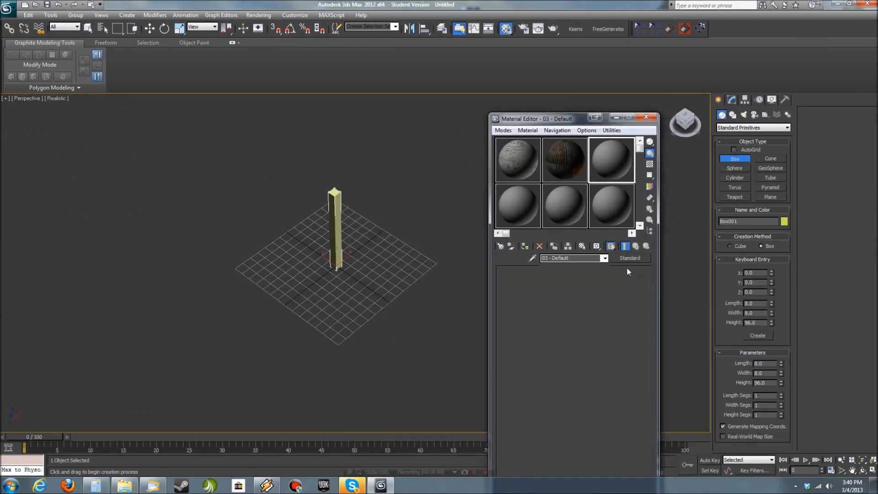
pyautogui.click(551, 150)
pyautogui.click(518, 160)
pyautogui.click(571, 166)
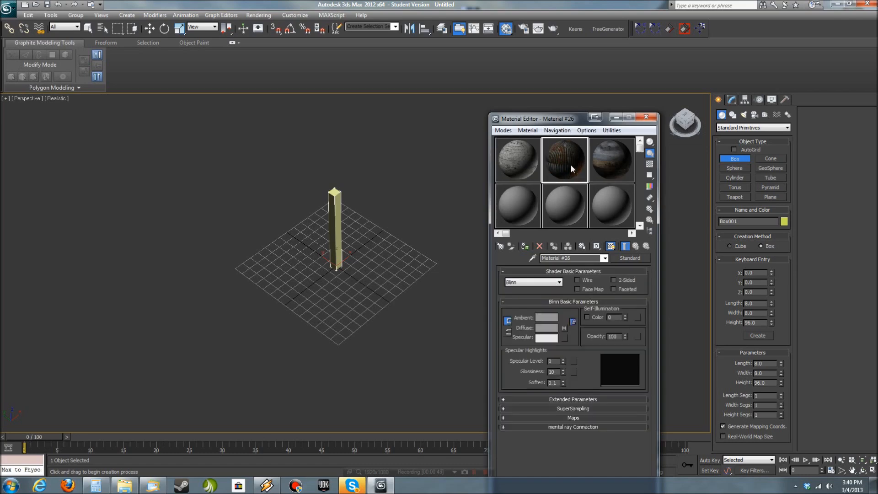
pyautogui.doubleClick(565, 167)
pyautogui.click(859, 90)
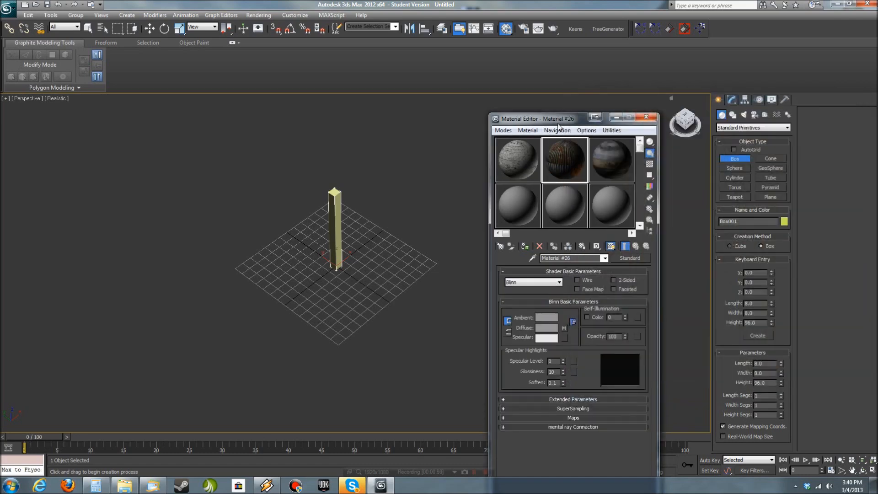
pyautogui.moveTo(566, 122); pyautogui.dragTo(877, 126)
# - Create a 256 by 256 plane at the origin, hide the grid, and apply the corrugated metal sheet material to the plane
pyautogui.click(771, 197)
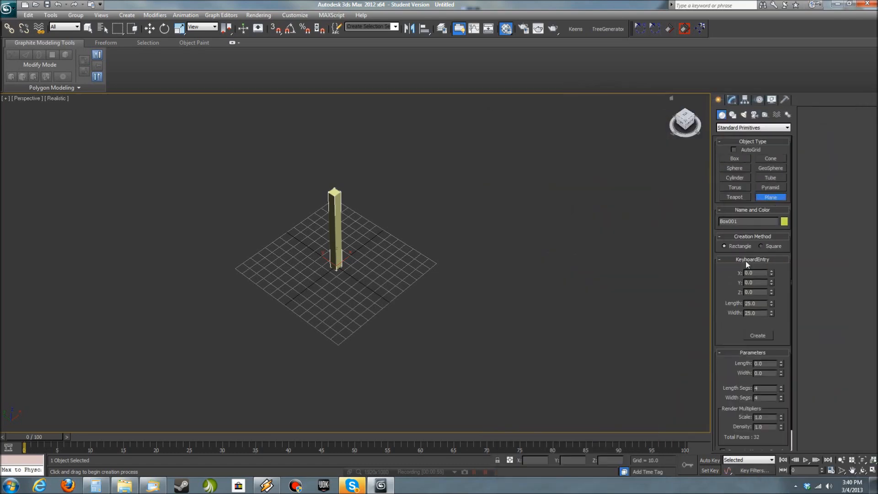
pyautogui.click(765, 337)
pyautogui.keyDown('alt'); pyautogui.moveTo(461, 304); pyautogui.dragTo(579, 333, button='middle'); pyautogui.keyUp('alt')
pyautogui.press('g')
pyautogui.moveTo(877, 142); pyautogui.dragTo(581, 150)
pyautogui.moveTo(615, 194); pyautogui.dragTo(400, 249)
pyautogui.moveTo(577, 151); pyautogui.dragTo(877, 148)
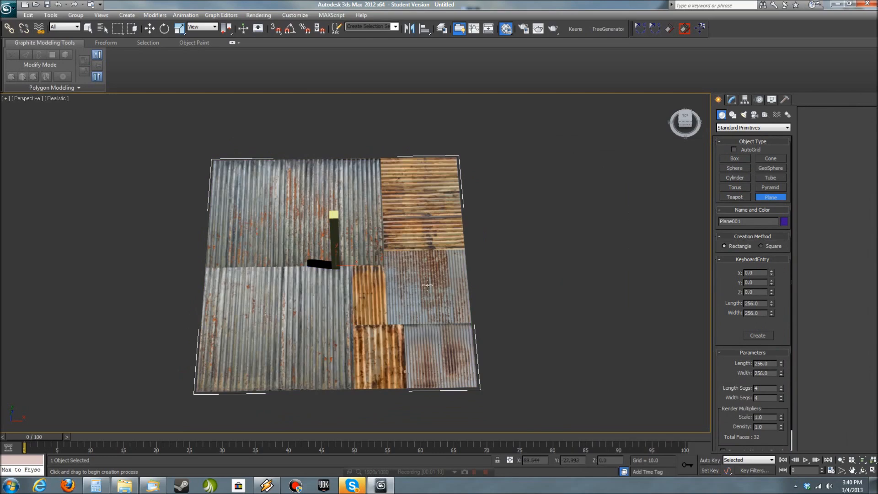
# - Finish plane creation, show edged faces in the viewport, and change the plane's wireframe colour to black
pyautogui.click(582, 332)
pyautogui.rightClick(582, 332)
pyautogui.keyDown('alt'); pyautogui.moveTo(582, 332); pyautogui.dragTo(560, 344, button='middle'); pyautogui.keyUp('alt')
pyautogui.click(733, 100)
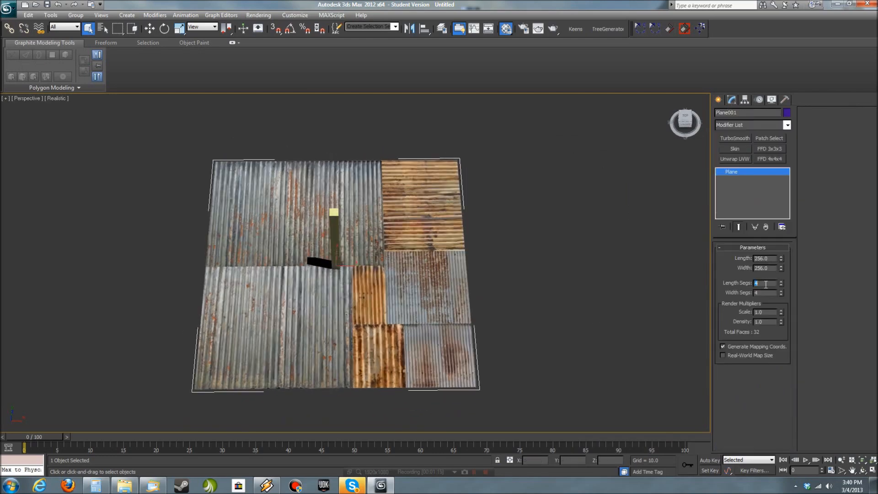
pyautogui.press('F4')
pyautogui.keyDown('alt'); pyautogui.moveTo(549, 295); pyautogui.dragTo(512, 320, button='middle'); pyautogui.keyUp('alt')
pyautogui.click(787, 113)
pyautogui.click(509, 265)
pyautogui.click(486, 291)
pyautogui.click(512, 351)
pyautogui.keyDown('alt'); pyautogui.moveTo(512, 351); pyautogui.dragTo(526, 350, button='middle'); pyautogui.keyUp('alt')
pyautogui.click(446, 320)
# - Set the plane's length and width segments to 16 each
pyautogui.click(764, 284)
pyautogui.doubleClick(764, 284)
pyautogui.write('16')
pyautogui.press('Tab')
pyautogui.write('16')
pyautogui.press('Tab')
pyautogui.moveTo(537, 277)
pyautogui.keyDown('alt'); pyautogui.mouseDown(button='middle')
pyautogui.moveTo(538, 297)
pyautogui.moveTo(537, 277)
pyautogui.mouseUp(button='middle'); pyautogui.keyUp('alt')
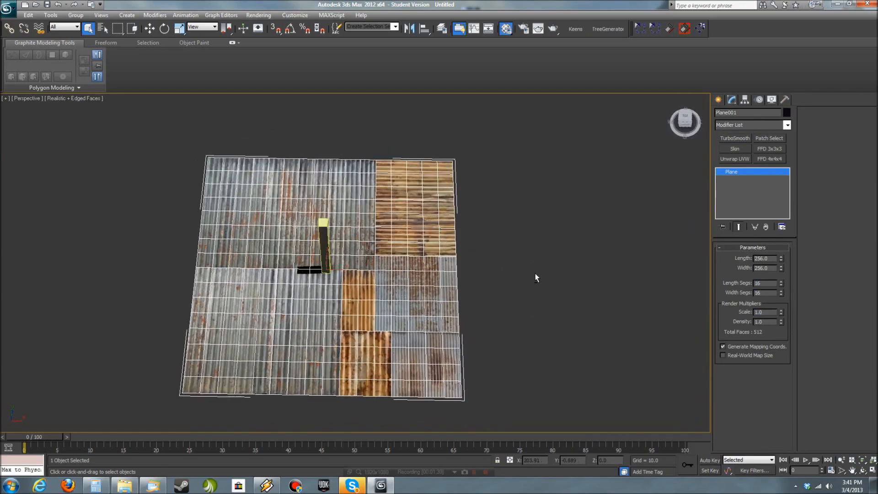
# - Move the tall box off the textured plane to the empty area beside it
pyautogui.click(545, 313)
pyautogui.scroll(5, 525, 311)
pyautogui.scroll(-7, 500, 317)
pyautogui.scroll(4, 574, 287)
pyautogui.scroll(-3, 574, 291)
pyautogui.click(324, 256)
pyautogui.press('w')
pyautogui.moveTo(324, 256); pyautogui.dragTo(623, 251)
pyautogui.click(558, 337)
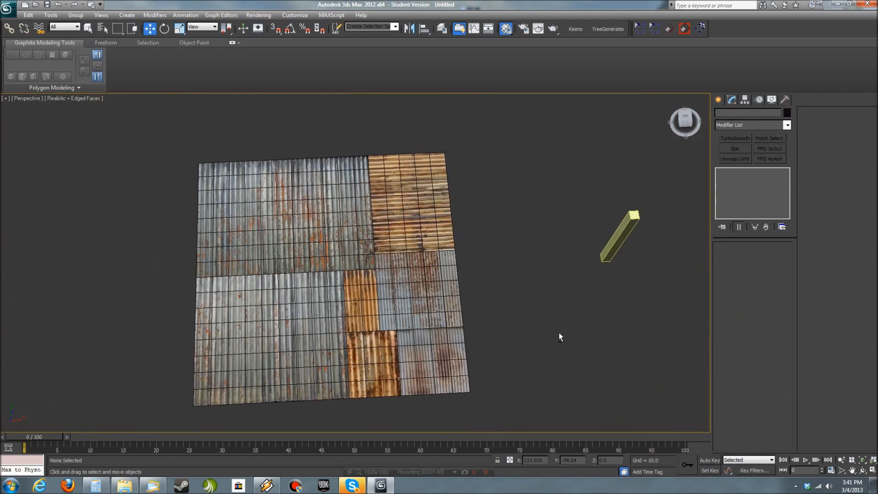
# - Convert the plane to an Editable Poly and enter polygon level in the Top view
pyautogui.click(299, 322)
pyautogui.rightClick(383, 300)
pyautogui.click(489, 392)
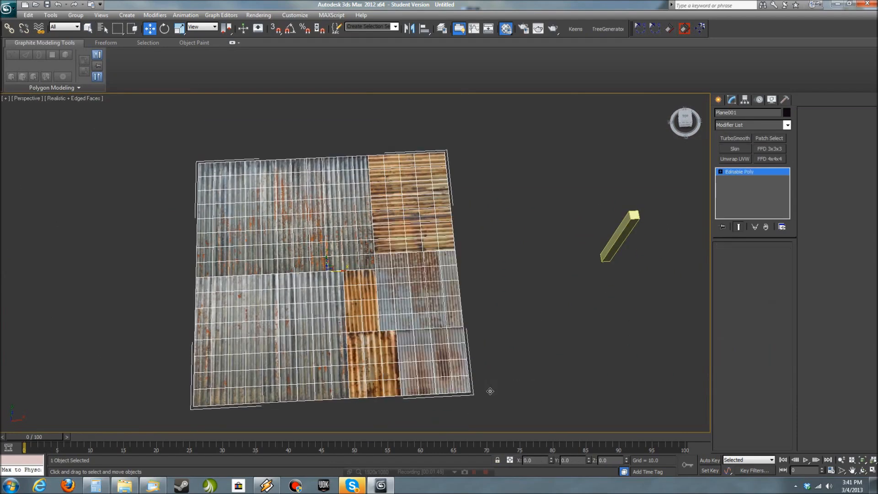
pyautogui.click(762, 258)
pyautogui.press('t')
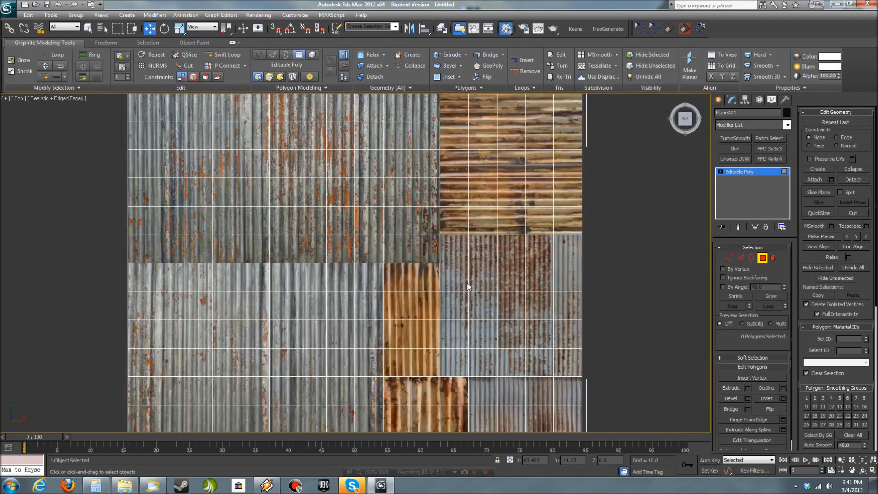
# - Detach the yellow horizontally ribbed section and the large grey section above the sheet's middle as separate objects
pyautogui.scroll(-3, 467, 286)
pyautogui.moveTo(484, 300); pyautogui.dragTo(387, 147)
pyautogui.click(853, 180)
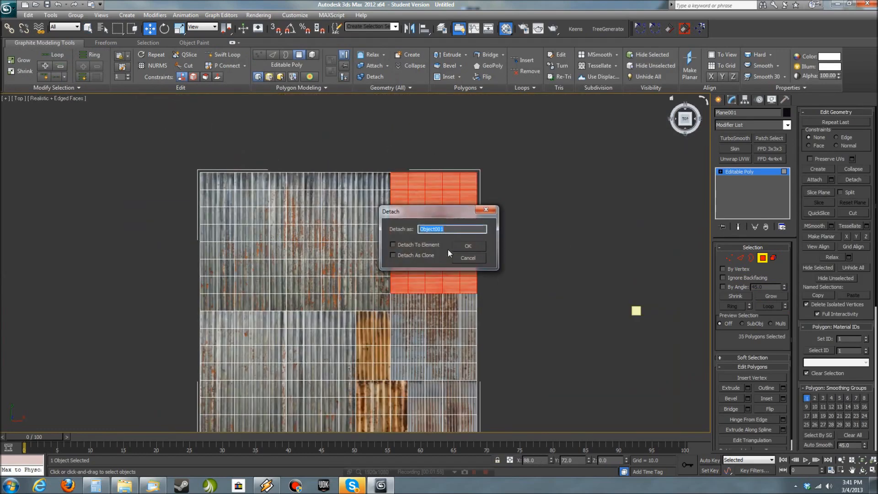
pyautogui.click(467, 247)
pyautogui.moveTo(186, 147); pyautogui.dragTo(405, 293)
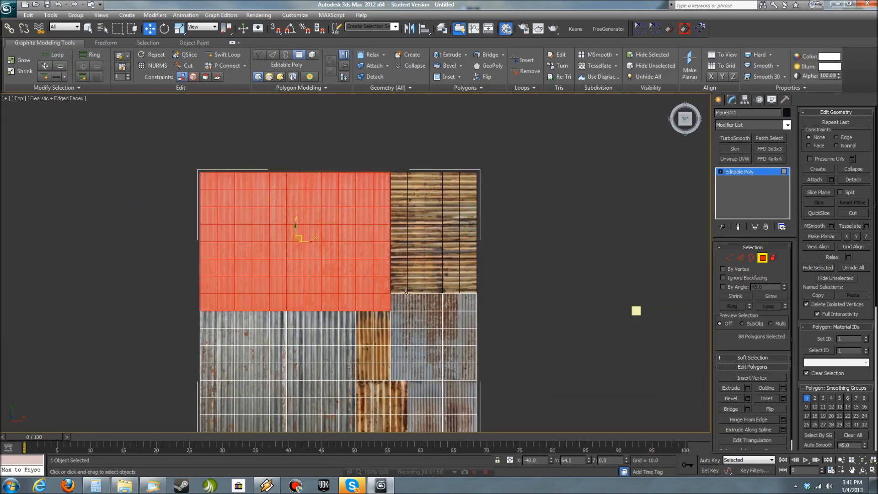
pyautogui.click(863, 180)
pyautogui.click(470, 247)
# - Detach the blue-grey rusted section and the grey section in the sheet's lower-right corner as separate objects
pyautogui.moveTo(533, 322); pyautogui.dragTo(541, 202, button='middle')
pyautogui.moveTo(507, 251); pyautogui.dragTo(405, 181)
pyautogui.click(853, 180)
pyautogui.click(470, 246)
pyautogui.moveTo(512, 358); pyautogui.dragTo(469, 315)
pyautogui.click(849, 179)
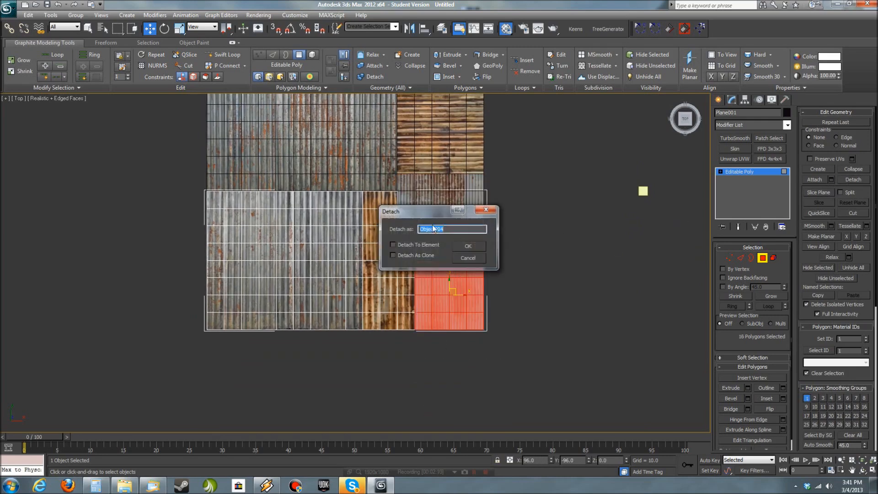
pyautogui.click(468, 246)
# - Detach the two orange rusted sections of the sheet as separate objects
pyautogui.moveTo(427, 350); pyautogui.dragTo(372, 184)
pyautogui.click(467, 260)
pyautogui.click(851, 179)
pyautogui.click(466, 249)
# - Select all seven panels and rename them with the base name ModularMetal
pyautogui.click(515, 309)
pyautogui.scroll(-3, 512, 348)
pyautogui.moveTo(511, 369); pyautogui.dragTo(255, 148)
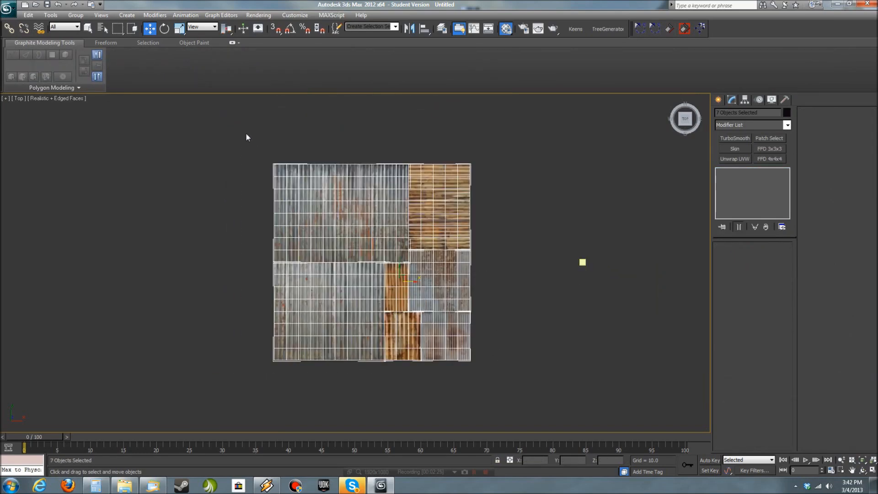
pyautogui.click(49, 16)
pyautogui.click(69, 188)
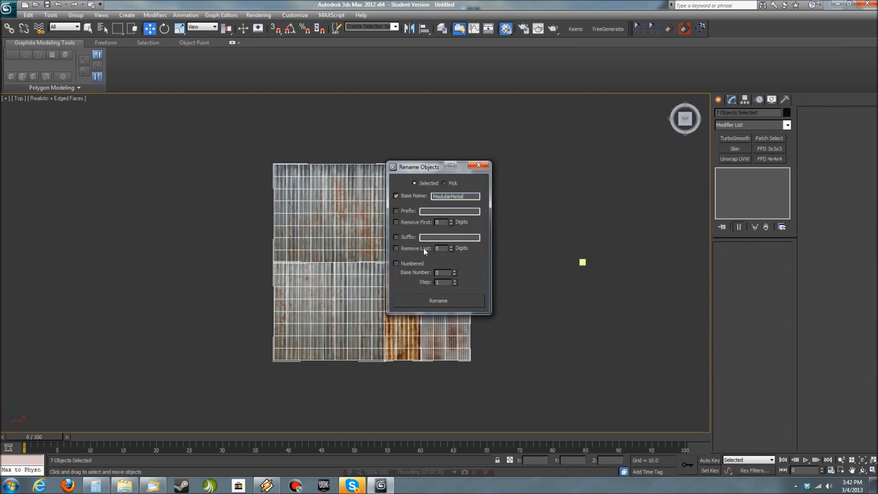
pyautogui.click(479, 165)
pyautogui.click(387, 252)
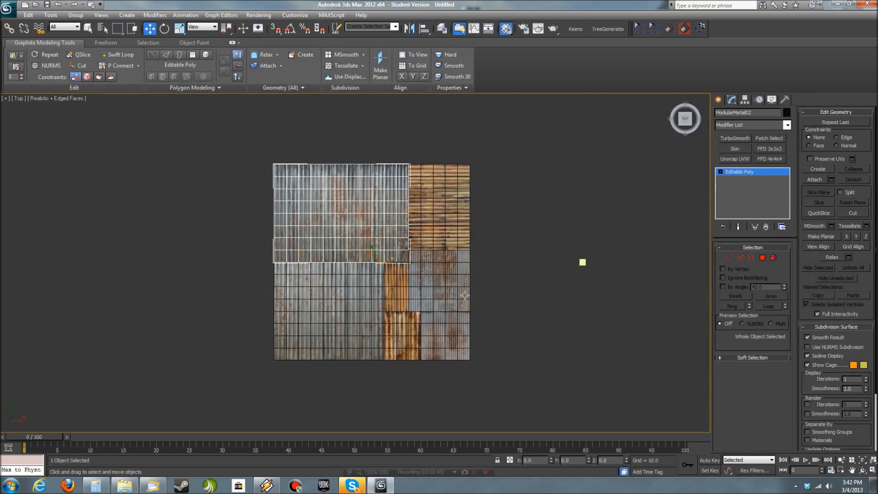
# - Center the pivots of all seven panels on their own geometry
pyautogui.moveTo(389, 260); pyautogui.dragTo(443, 276, button='middle')
pyautogui.hotkey('ctrl', 'a')
pyautogui.moveTo(626, 402); pyautogui.dragTo(297, 129)
pyautogui.click(744, 99)
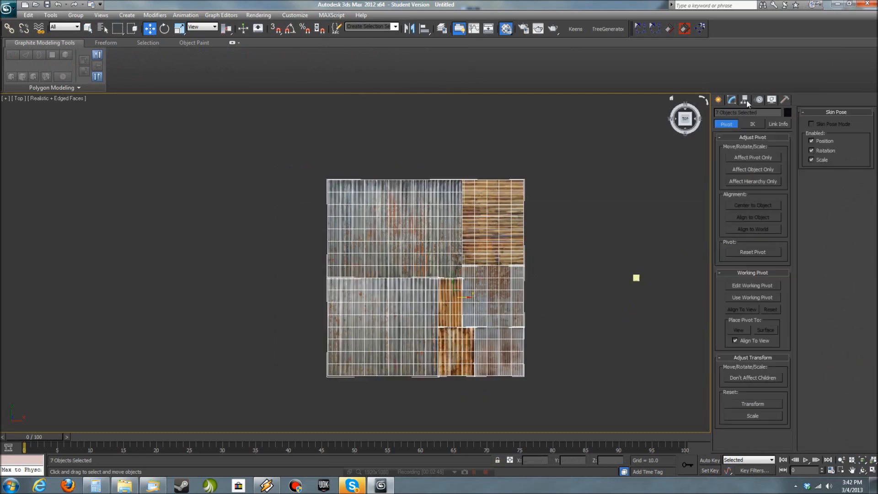
pyautogui.click(752, 158)
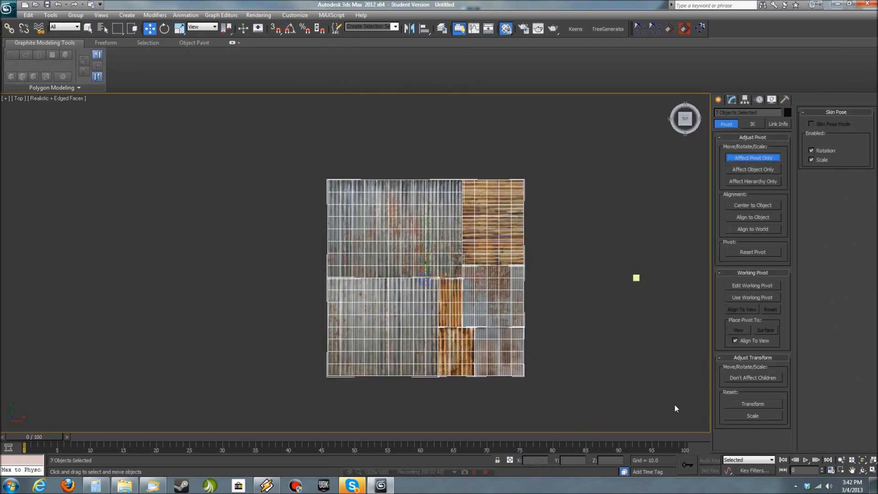
pyautogui.click(753, 157)
# - Set the Y position of the two large grey panels to 0 and move them apart along negative X
pyautogui.click(413, 228)
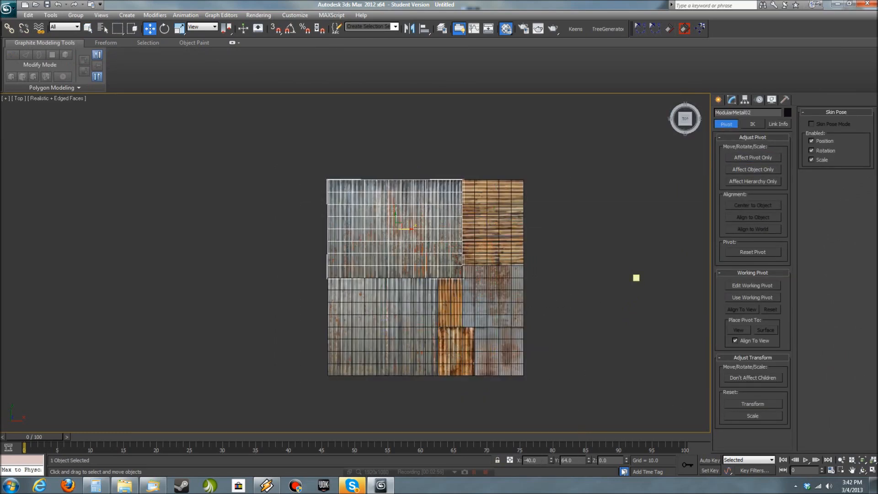
pyautogui.rightClick(589, 461)
pyautogui.moveTo(409, 277); pyautogui.dragTo(174, 277)
pyautogui.click(359, 327)
pyautogui.rightClick(588, 462)
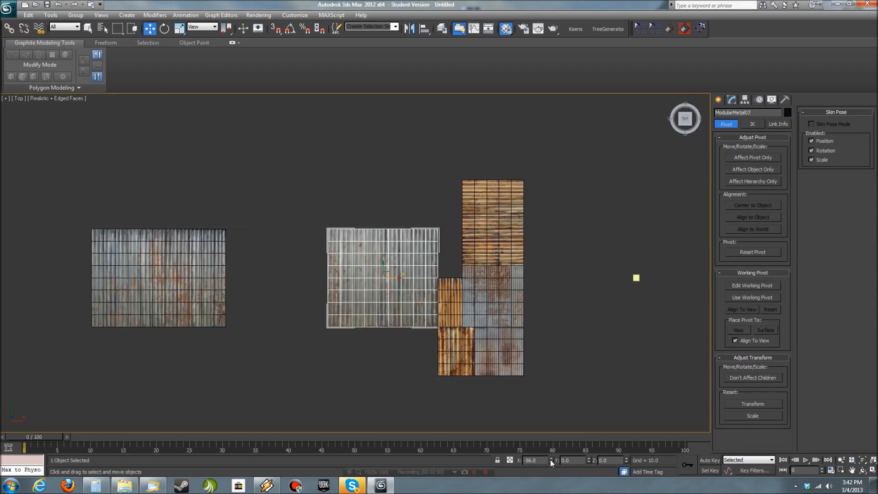
pyautogui.moveTo(389, 278); pyautogui.dragTo(21, 277)
# - Set the Y position of the yellow panel and the narrow orange panel to 0 and space them along X
pyautogui.click(492, 233)
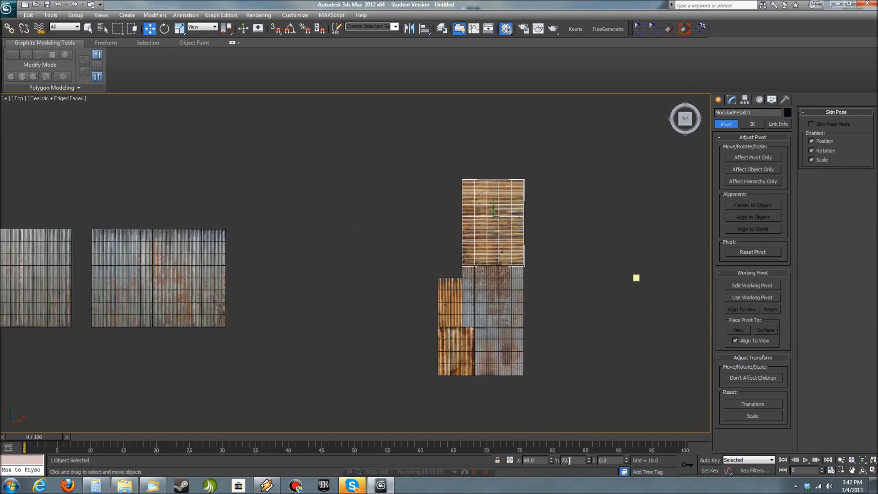
pyautogui.rightClick(588, 461)
pyautogui.moveTo(493, 277); pyautogui.dragTo(284, 278)
pyautogui.click(453, 301)
pyautogui.rightClick(588, 462)
pyautogui.moveTo(464, 294); pyautogui.dragTo(358, 294)
# - Set the Y position of the remaining three panels to 0 and space them along X in the same row
pyautogui.click(492, 296)
pyautogui.rightClick(588, 461)
pyautogui.moveTo(492, 278); pyautogui.dragTo(561, 279)
pyautogui.click(498, 351)
pyautogui.rightClick(588, 461)
pyautogui.click(455, 351)
pyautogui.rightClick(588, 462)
pyautogui.moveTo(474, 276); pyautogui.dragTo(419, 276)
pyautogui.moveTo(483, 248); pyautogui.dragTo(578, 280)
pyautogui.moveTo(519, 274); pyautogui.dragTo(474, 274)
# - Examine the row of seven separated panels in the Perspective view
pyautogui.moveTo(297, 387); pyautogui.dragTo(389, 392, button='middle')
pyautogui.click(509, 353)
pyautogui.keyDown('alt'); pyautogui.moveTo(389, 392); pyautogui.dragTo(446, 342, button='middle'); pyautogui.keyUp('alt')
pyautogui.press('p')
pyautogui.scroll(-5, 453, 343)
pyautogui.moveTo(513, 351); pyautogui.dragTo(160, 194)
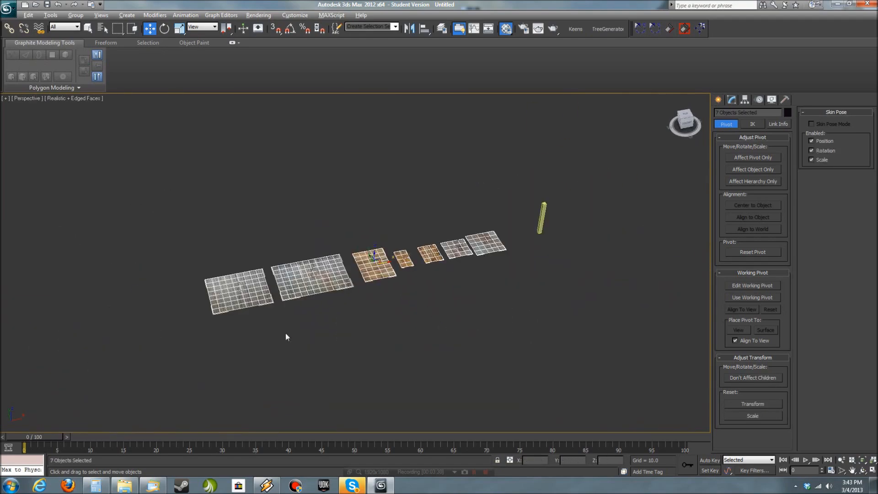
pyautogui.scroll(3, 364, 348)
pyautogui.moveTo(364, 348); pyautogui.dragTo(407, 317, button='middle')
pyautogui.click(355, 303)
pyautogui.press('z')
pyautogui.scroll(-4, 528, 315)
pyautogui.keyDown('alt'); pyautogui.moveTo(528, 315); pyautogui.dragTo(497, 305, button='middle'); pyautogui.keyUp('alt')
pyautogui.click(539, 361)
# - Remove all interior edges from the largest grey panel, ModularMetal02, working in the Top view
pyautogui.click(497, 301)
pyautogui.press('t')
pyautogui.press('z')
pyautogui.click(730, 100)
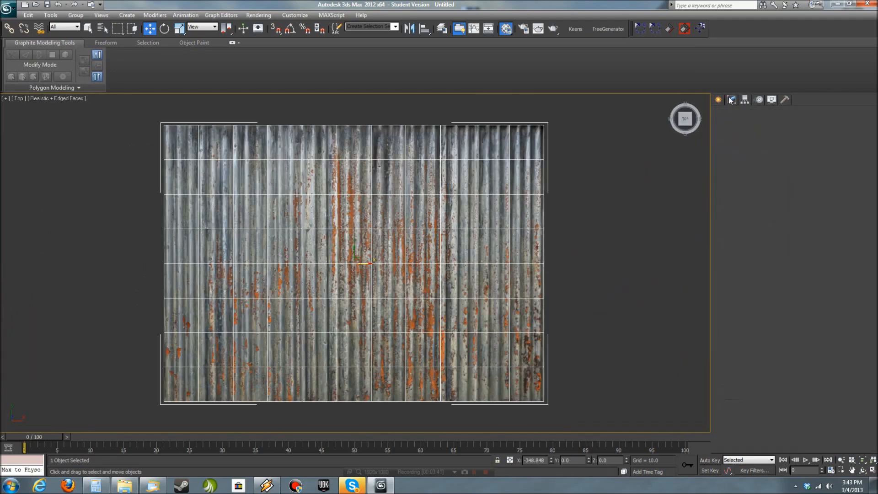
pyautogui.press('1')
pyautogui.moveTo(569, 382); pyautogui.dragTo(143, 144)
pyautogui.click(740, 258)
pyautogui.moveTo(558, 378); pyautogui.dragTo(184, 169)
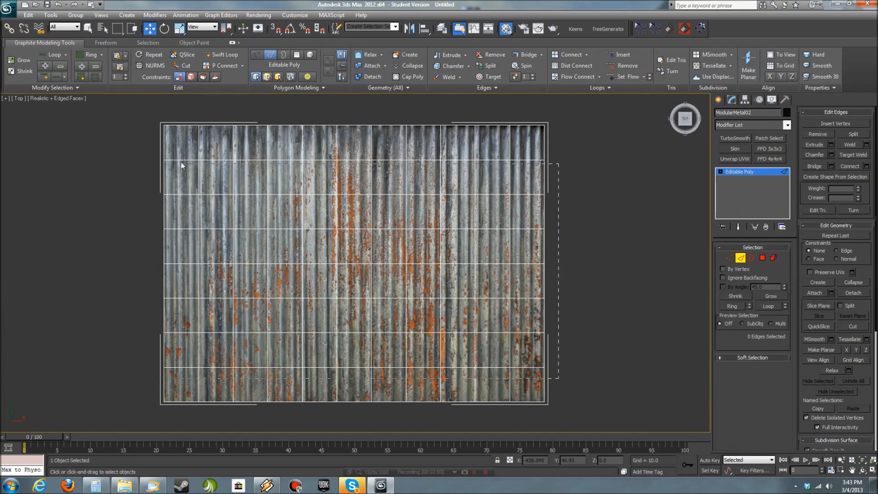
pyautogui.moveTo(231, 138); pyautogui.dragTo(189, 143)
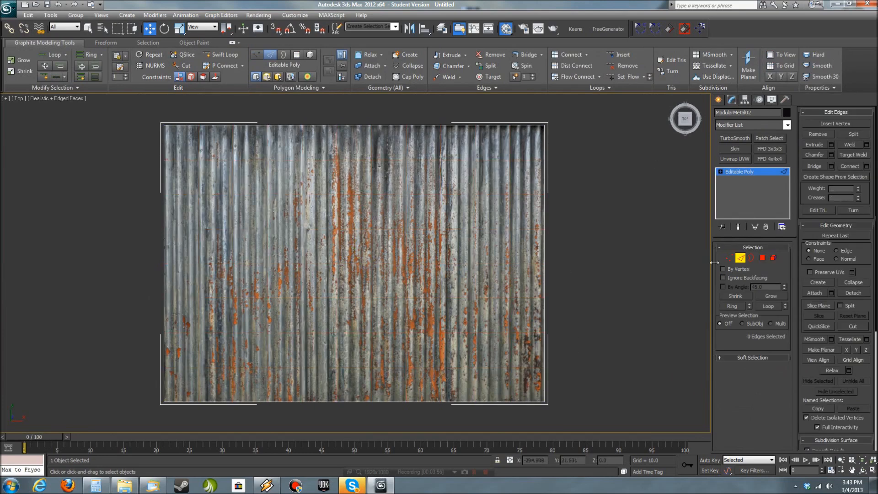
# - Connect the upper and lower border edges of ModularMetal02 with 29 segments
pyautogui.click(340, 126)
pyautogui.click(865, 167)
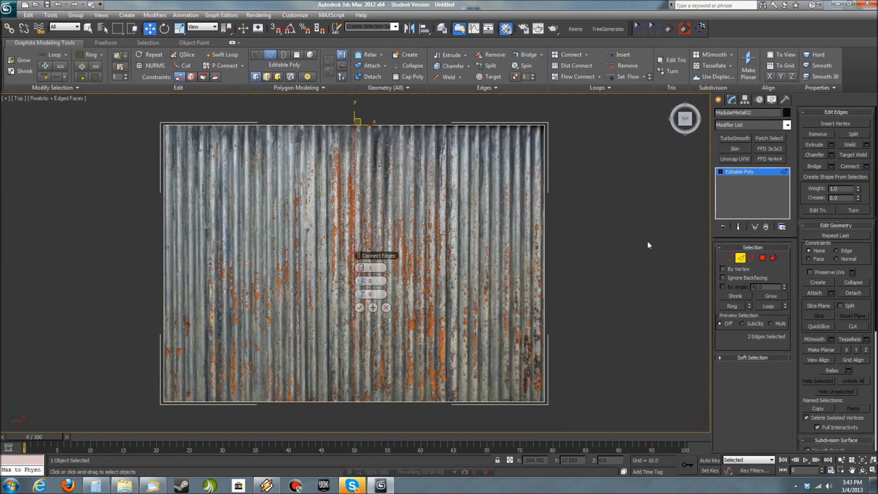
pyautogui.moveTo(364, 270)
pyautogui.mouseDown()
pyautogui.moveTo(410, 276)
pyautogui.moveTo(370, 269)
pyautogui.mouseUp()
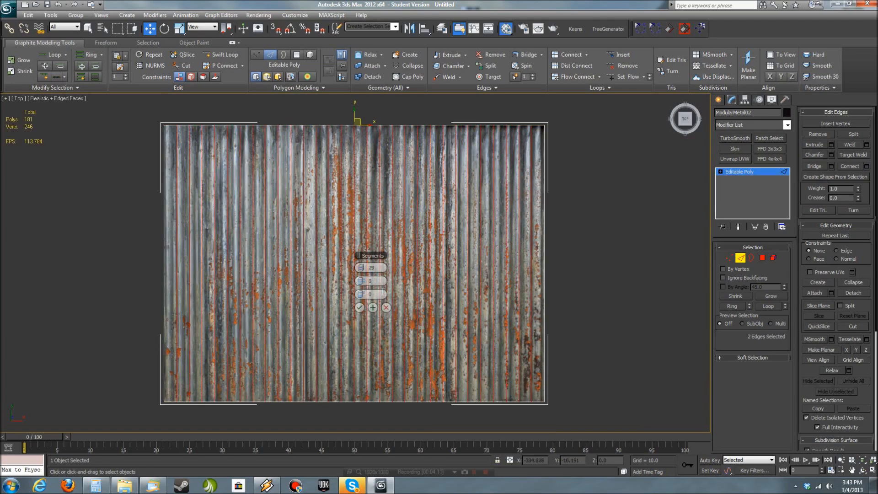
pyautogui.click(360, 307)
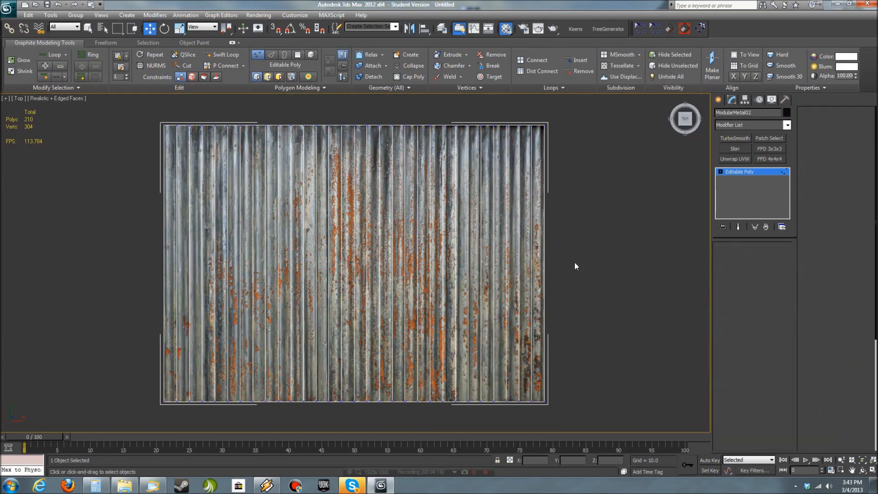
# - Select every other vertical edge of ModularMetal02, 15 in all, and raise them along Z to form a corrugated profile
pyautogui.press('q')
pyautogui.click(179, 250)
pyautogui.keyDown('ctrl'); pyautogui.click(227, 265); pyautogui.keyUp('ctrl')
pyautogui.keyDown('ctrl'); pyautogui.click(253, 267); pyautogui.keyUp('ctrl')
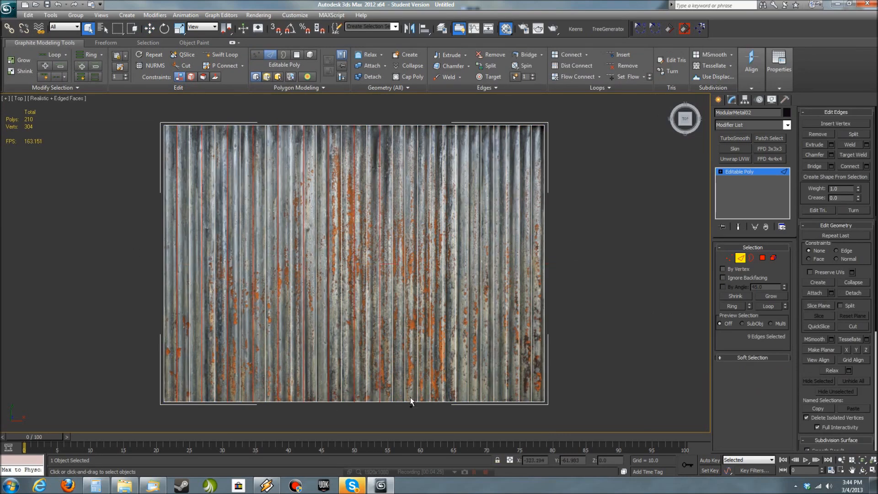
pyautogui.keyDown('ctrl'); pyautogui.click(482, 394); pyautogui.keyUp('ctrl')
pyautogui.keyDown('ctrl'); pyautogui.click(507, 395); pyautogui.keyUp('ctrl')
pyautogui.keyDown('ctrl'); pyautogui.click(531, 393); pyautogui.keyUp('ctrl')
pyautogui.press('p')
pyautogui.keyDown('alt'); pyautogui.moveTo(512, 385); pyautogui.dragTo(491, 309, button='middle'); pyautogui.keyUp('alt')
pyautogui.press('w')
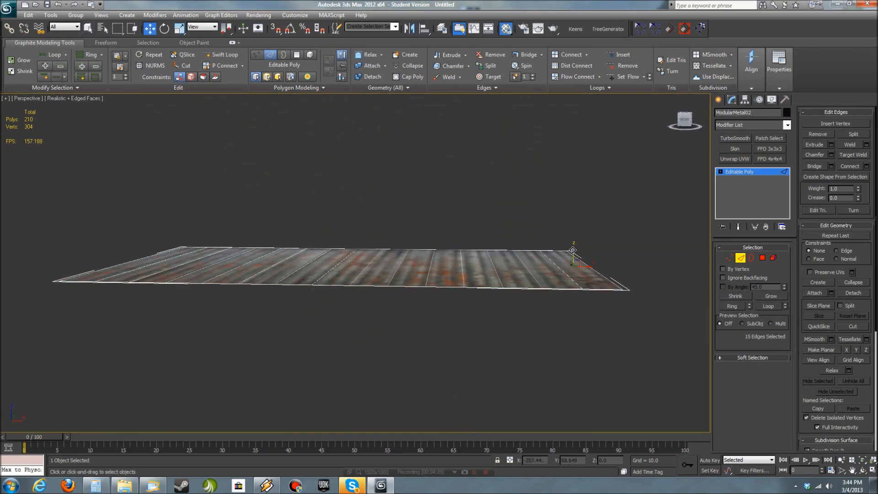
pyautogui.keyDown('alt'); pyautogui.moveTo(575, 249); pyautogui.dragTo(577, 267, button='middle'); pyautogui.keyUp('alt')
pyautogui.moveTo(578, 261); pyautogui.dragTo(579, 255)
pyautogui.keyDown('alt'); pyautogui.moveTo(578, 254); pyautogui.dragTo(646, 295, button='middle'); pyautogui.keyUp('alt')
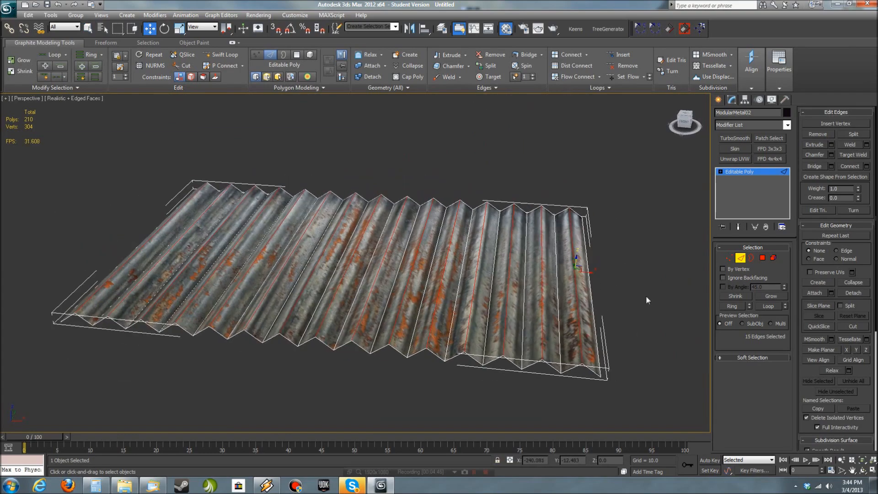
pyautogui.keyDown('alt'); pyautogui.moveTo(576, 257); pyautogui.dragTo(580, 354, button='middle'); pyautogui.keyUp('alt')
pyautogui.click(641, 346)
# - Examine the corrugated panel's texture and shape alongside the other panels, leaving edge level
pyautogui.press('m')
pyautogui.press('m')
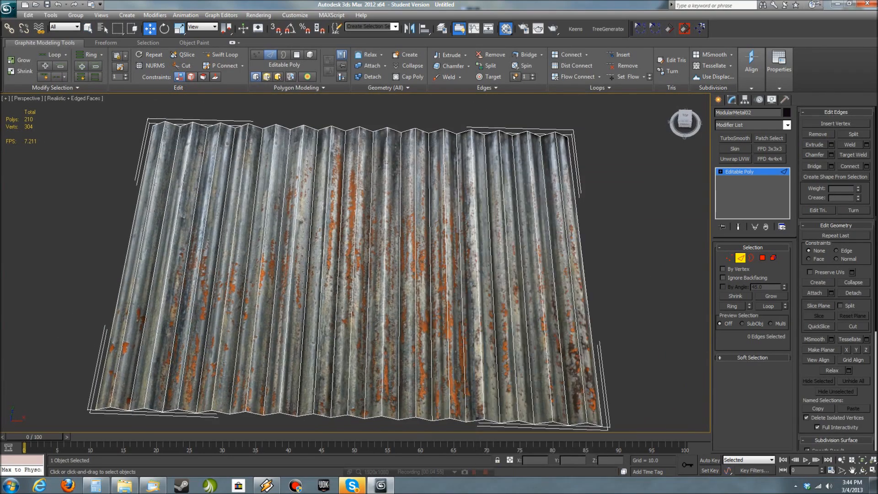
pyautogui.keyDown('alt'); pyautogui.moveTo(512, 322); pyautogui.dragTo(516, 298, button='middle'); pyautogui.keyUp('alt')
pyautogui.click(738, 171)
pyautogui.click(608, 278)
pyautogui.keyDown('alt'); pyautogui.moveTo(608, 277); pyautogui.dragTo(592, 291, button='middle'); pyautogui.keyUp('alt')
pyautogui.scroll(-5, 592, 290)
pyautogui.scroll(-5, 476, 330)
pyautogui.keyDown('alt'); pyautogui.moveTo(462, 356); pyautogui.dragTo(376, 295, button='middle'); pyautogui.keyUp('alt')
pyautogui.scroll(4, 293, 273)
# - Remove all interior edges from the second large grey panel, ModularMetal07, in the Top view
pyautogui.click(292, 273)
pyautogui.press('t')
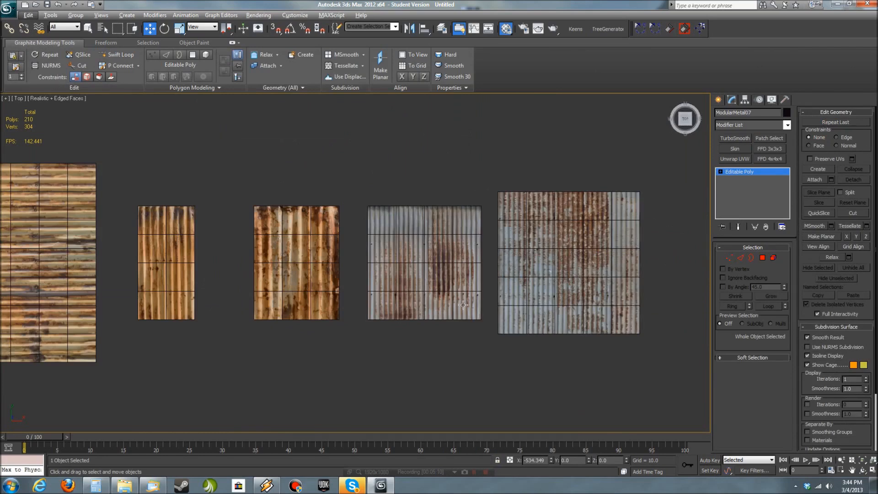
pyautogui.press('z')
pyautogui.click(740, 258)
pyautogui.hotkey('ctrl', 'a')
pyautogui.hotkey('ctrl', 'BackSpace')
# - Connect the upper and lower border edges of ModularMetal07 with evenly spaced vertical segments matching its ribs
pyautogui.moveTo(270, 112); pyautogui.dragTo(359, 415)
pyautogui.click(867, 166)
pyautogui.moveTo(376, 267); pyautogui.dragTo(400, 269)
pyautogui.click(359, 308)
# - Select every other vertical edge of ModularMetal07, 11 in all, raise them about 2.18 along Z for corrugation, and leave edge level
pyautogui.keyDown('alt'); pyautogui.click(481, 200); pyautogui.keyUp('alt')
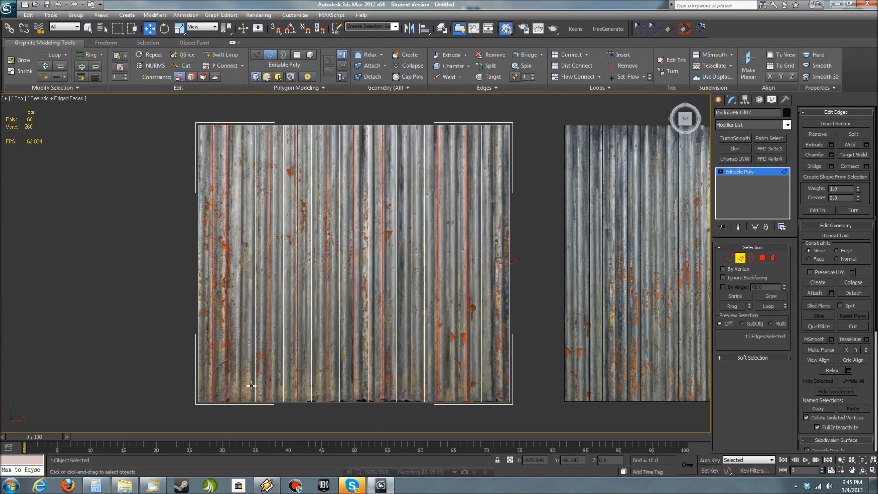
pyautogui.keyDown('alt'); pyautogui.moveTo(365, 387); pyautogui.dragTo(408, 289, button='middle'); pyautogui.keyUp('alt')
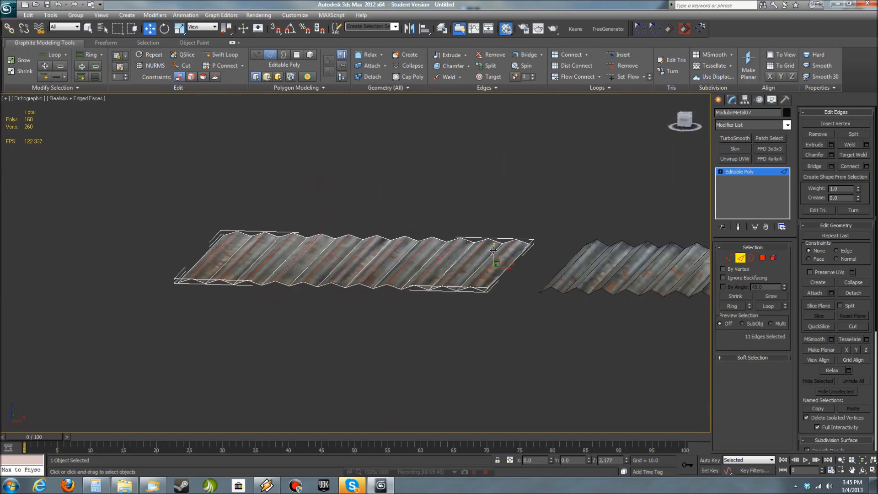
pyautogui.press('f')
pyautogui.moveTo(436, 273); pyautogui.dragTo(466, 309)
pyautogui.press('p')
pyautogui.scroll(-5, 522, 212)
pyautogui.scroll(5, 755, 174)
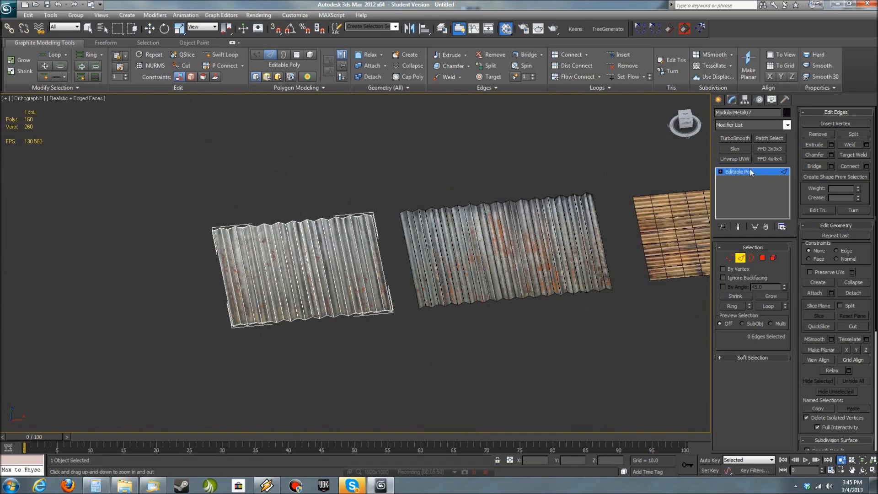
pyautogui.scroll(-1, 760, 175)
pyautogui.scroll(2, 760, 175)
pyautogui.scroll(-2, 760, 175)
pyautogui.click(760, 173)
# - Select and isolate the large orange-brown panel, ModularMetal01
pyautogui.click(598, 345)
pyautogui.moveTo(601, 345); pyautogui.dragTo(523, 315, button='middle')
pyautogui.click(462, 257)
pyautogui.hotkey('alt', 'q')
pyautogui.scroll(-3, 525, 313)
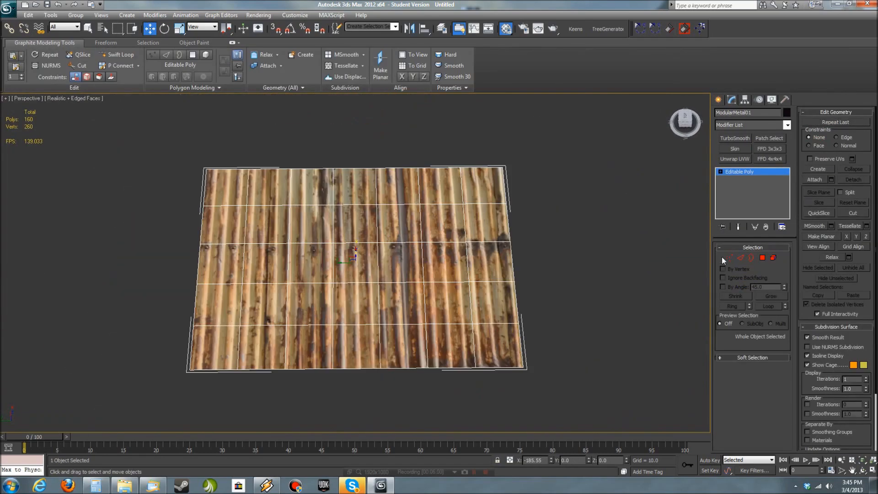
pyautogui.click(565, 306)
pyautogui.keyDown('alt'); pyautogui.moveTo(467, 335); pyautogui.dragTo(474, 327, button='middle'); pyautogui.keyUp('alt')
pyautogui.click(474, 326)
# - Remove all interior edges from ModularMetal01 in the Top view
pyautogui.press('2')
pyautogui.press('t')
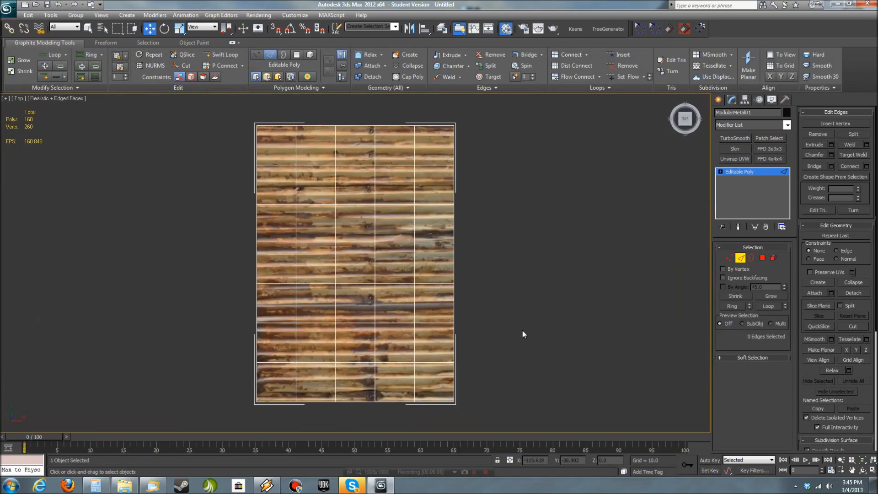
pyautogui.moveTo(319, 191); pyautogui.dragTo(282, 143)
pyautogui.hotkey('ctrl', 'BackSpace')
# - Extrude the single polygon of ModularMetal01 by a height of 1.462 to give the sheet thickness
pyautogui.click(762, 257)
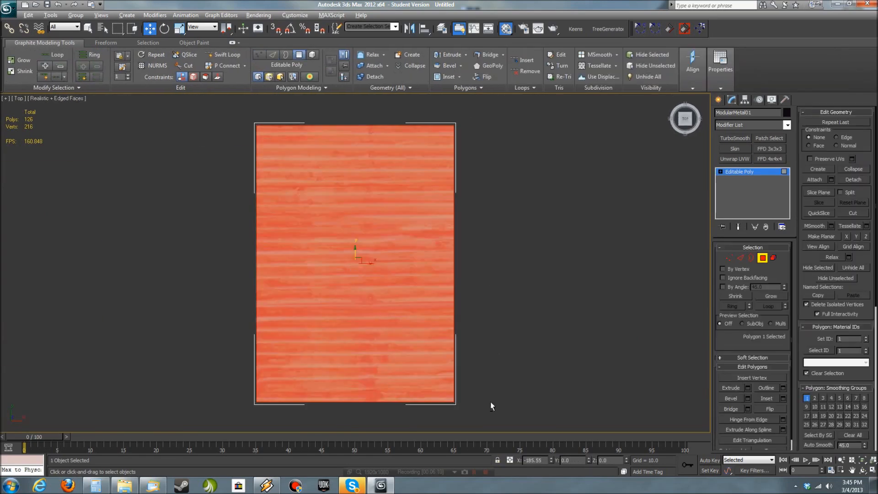
pyautogui.keyDown('alt'); pyautogui.moveTo(490, 401); pyautogui.dragTo(560, 321, button='middle'); pyautogui.keyUp('alt')
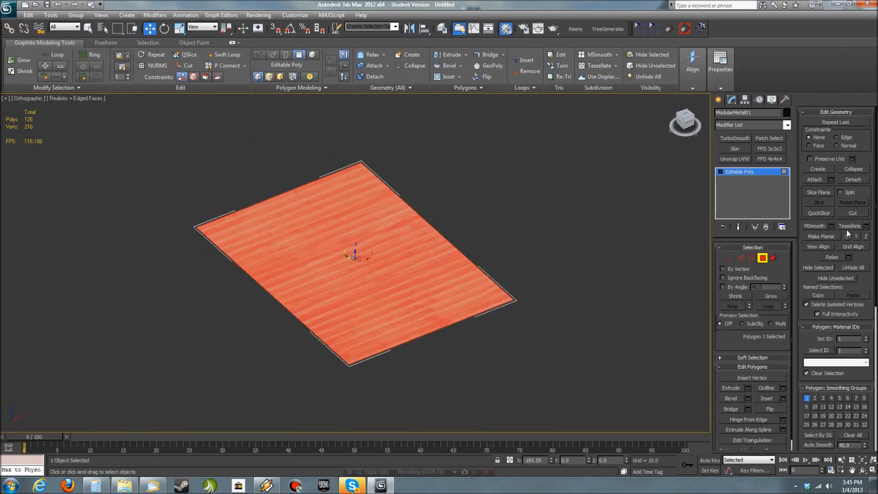
pyautogui.click(748, 387)
pyautogui.keyDown('alt'); pyautogui.moveTo(437, 330); pyautogui.dragTo(544, 330, button='middle'); pyautogui.keyUp('alt')
pyautogui.moveTo(360, 281); pyautogui.dragTo(360, 312)
pyautogui.scroll(4, 441, 388)
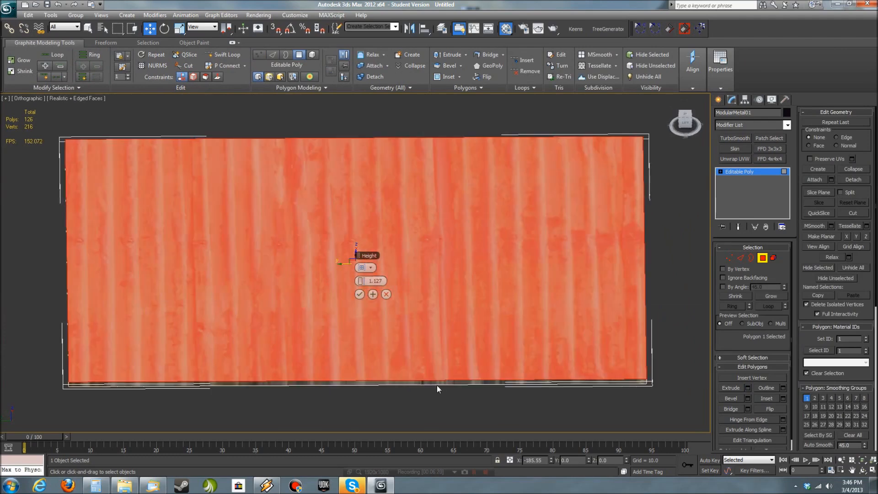
pyautogui.press('p')
pyautogui.keyDown('alt'); pyautogui.moveTo(436, 379); pyautogui.dragTo(436, 337, button='middle'); pyautogui.keyUp('alt')
pyautogui.moveTo(361, 281); pyautogui.dragTo(360, 274)
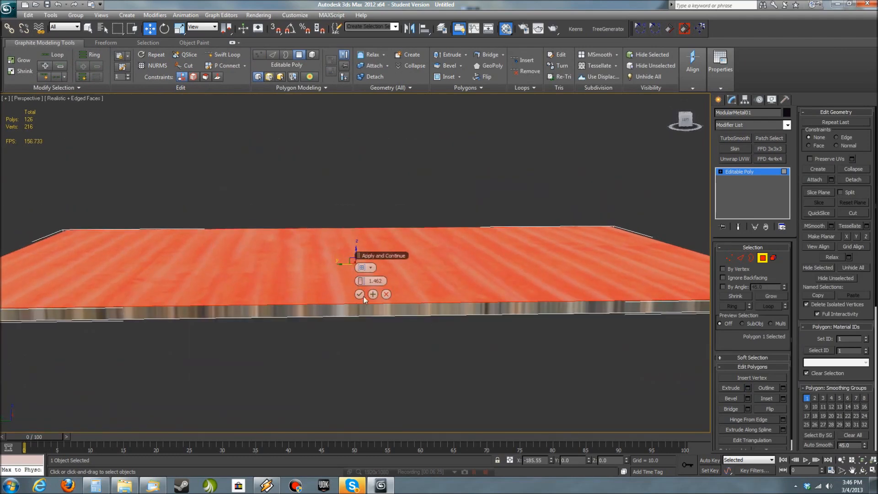
pyautogui.click(360, 294)
# - Select the open border on the underside of ModularMetal01 and cap it to close the panel
pyautogui.keyDown('alt'); pyautogui.moveTo(366, 299); pyautogui.dragTo(381, 341, button='middle'); pyautogui.keyUp('alt')
pyautogui.scroll(-4, 503, 336)
pyautogui.keyDown('alt'); pyautogui.moveTo(528, 336); pyautogui.dragTo(423, 311, button='middle'); pyautogui.keyUp('alt')
pyautogui.click(752, 258)
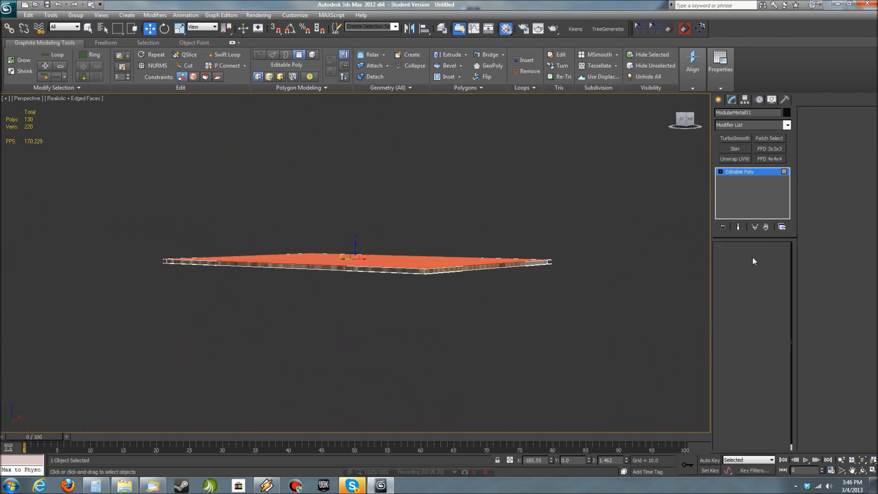
pyautogui.keyDown('alt'); pyautogui.moveTo(341, 245); pyautogui.dragTo(312, 205, button='middle'); pyautogui.keyUp('alt')
pyautogui.click(769, 388)
pyautogui.keyDown('alt'); pyautogui.moveTo(662, 370); pyautogui.dragTo(640, 327, button='middle'); pyautogui.keyUp('alt')
pyautogui.scroll(4, 569, 288)
pyautogui.scroll(-4, 564, 315)
pyautogui.keyDown('alt'); pyautogui.moveTo(590, 279); pyautogui.dragTo(516, 327, button='middle'); pyautogui.keyUp('alt')
# - Connect the four long side edges of ModularMetal01 with 25 segments that follow the ribs of the texture
pyautogui.click(740, 257)
pyautogui.press('t')
pyautogui.scroll(-2, 475, 291)
pyautogui.moveTo(489, 281); pyautogui.dragTo(220, 259)
pyautogui.keyDown('alt'); pyautogui.moveTo(220, 279); pyautogui.dragTo(311, 233, button='middle'); pyautogui.keyUp('alt')
pyautogui.click(867, 166)
pyautogui.moveTo(365, 269); pyautogui.dragTo(364, 249)
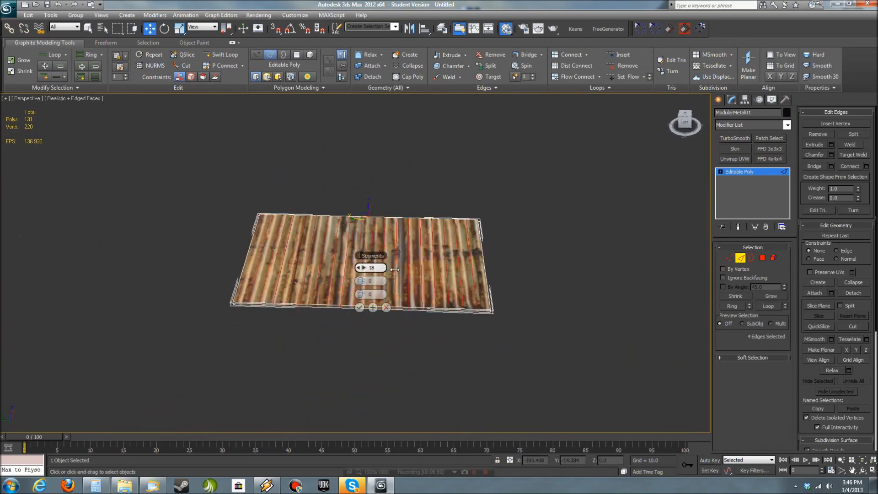
pyautogui.keyDown('alt'); pyautogui.moveTo(469, 270); pyautogui.dragTo(476, 316, button='middle'); pyautogui.keyUp('alt')
pyautogui.scroll(5, 446, 322)
pyautogui.moveTo(365, 269); pyautogui.dragTo(364, 249)
pyautogui.click(359, 307)
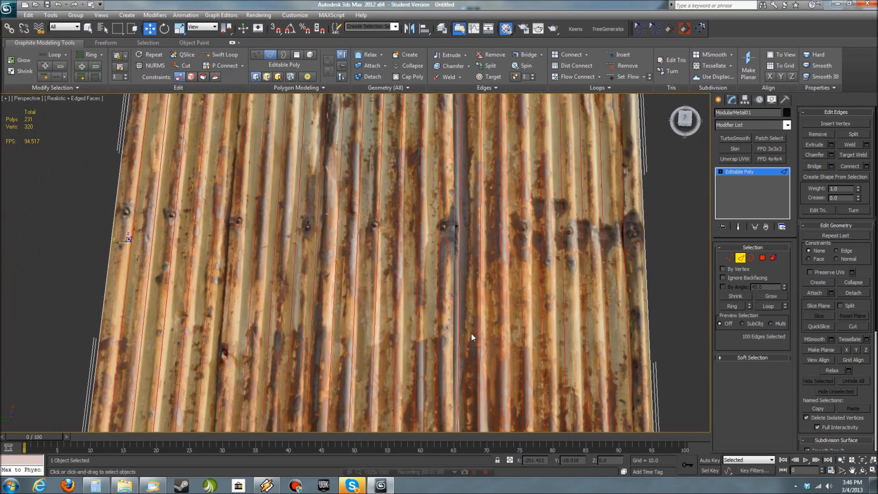
# - Select alternate rib edges of ModularMetal01, 52 in all, and raise them about 1.87 along Z to form the corrugation
pyautogui.keyDown('alt'); pyautogui.moveTo(360, 307); pyautogui.dragTo(552, 348, button='middle'); pyautogui.keyUp('alt')
pyautogui.keyDown('alt'); pyautogui.moveTo(644, 394); pyautogui.dragTo(703, 306, button='middle'); pyautogui.keyUp('alt')
pyautogui.press('q')
pyautogui.click(657, 392)
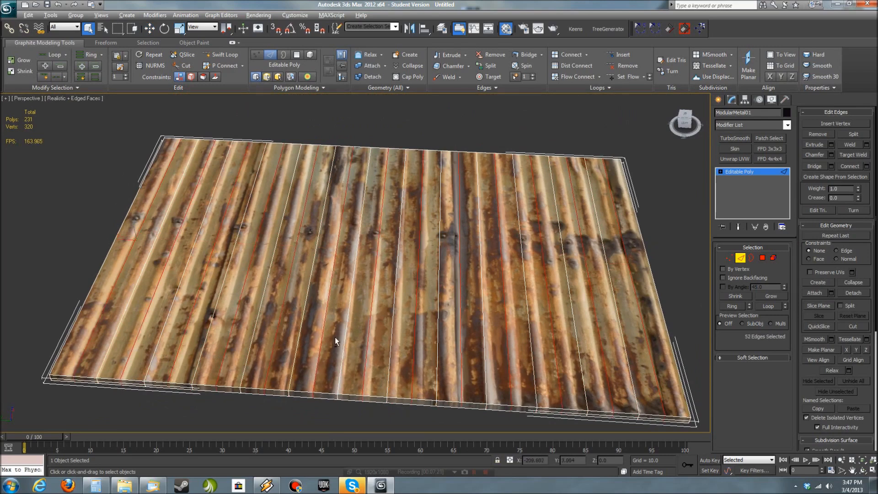
pyautogui.keyDown('alt'); pyautogui.moveTo(335, 341); pyautogui.dragTo(359, 329, button='middle'); pyautogui.keyUp('alt')
pyautogui.moveTo(131, 244); pyautogui.dragTo(130, 234)
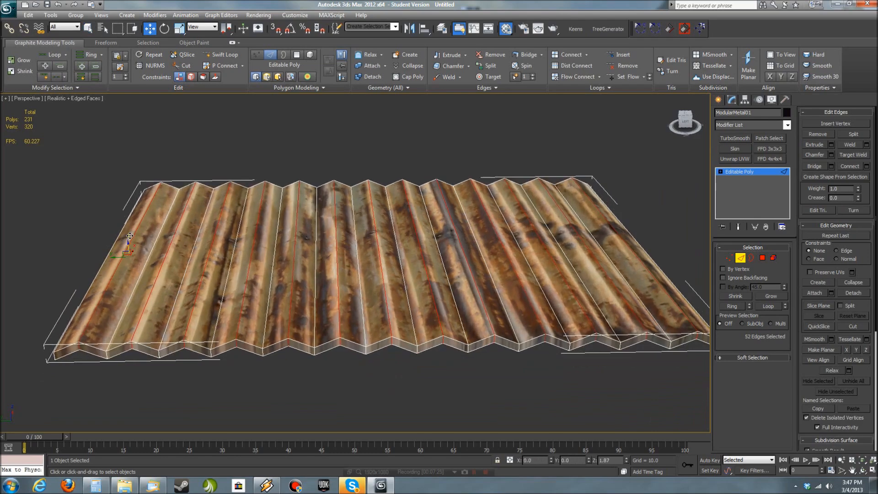
pyautogui.moveTo(355, 325)
pyautogui.keyDown('alt'); pyautogui.mouseDown(button='middle')
pyautogui.moveTo(363, 302)
pyautogui.moveTo(364, 334)
pyautogui.mouseUp(button='middle'); pyautogui.keyUp('alt')
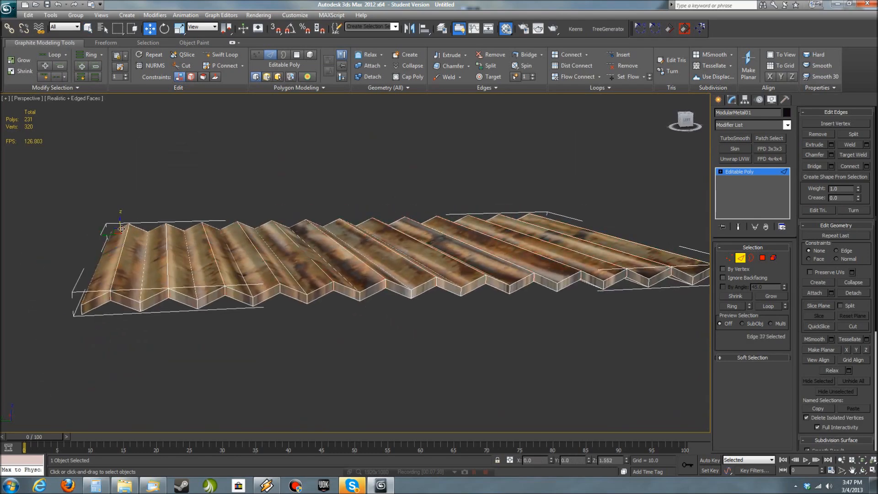
pyautogui.moveTo(121, 235); pyautogui.dragTo(121, 232)
pyautogui.keyDown('alt'); pyautogui.moveTo(489, 256); pyautogui.dragTo(466, 317, button='middle'); pyautogui.keyUp('alt')
# - Select all 54 rib edges of ModularMetal01 in the Top view and connect them with 3 segments, pinch -64 and slide -332
pyautogui.press('t')
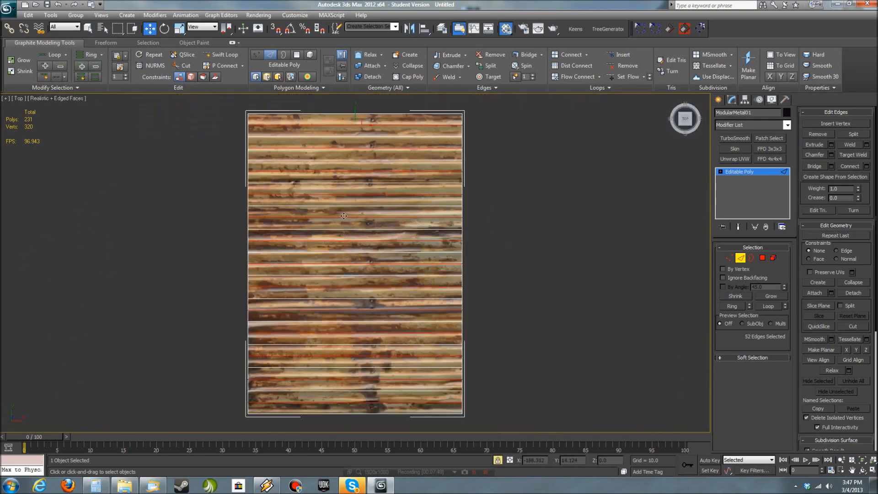
pyautogui.scroll(-2, 525, 263)
pyautogui.scroll(2, 525, 263)
pyautogui.scroll(2, 591, 287)
pyautogui.scroll(-3, 591, 287)
pyautogui.press('space')
pyautogui.moveTo(387, 400); pyautogui.dragTo(369, 182)
pyautogui.press('j')
pyautogui.scroll(2, 485, 233)
pyautogui.moveTo(512, 229); pyautogui.dragTo(508, 273, button='middle')
pyautogui.scroll(1, 454, 287)
pyautogui.click(866, 166)
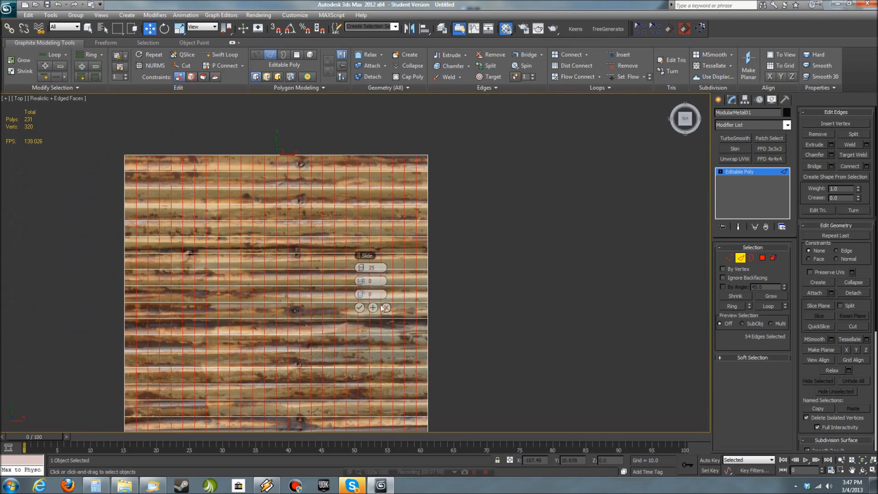
pyautogui.moveTo(364, 266); pyautogui.dragTo(374, 296)
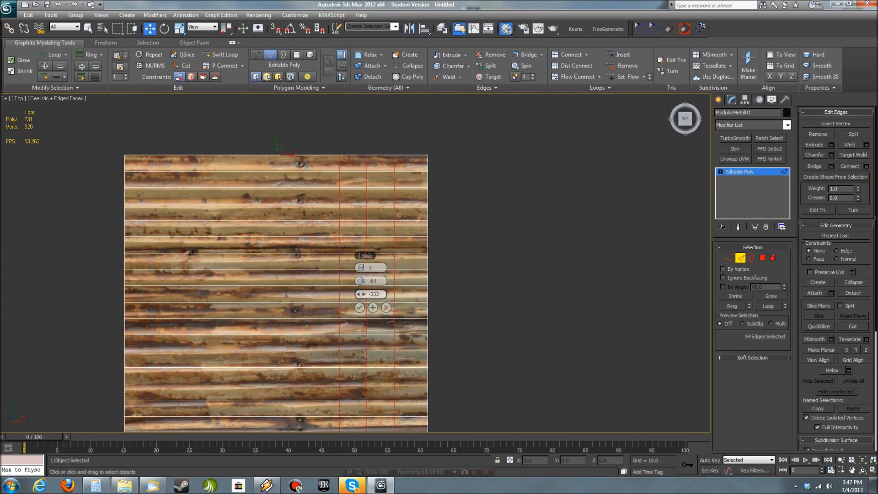
pyautogui.scroll(2, 490, 226)
pyautogui.scroll(-5, 317, 199)
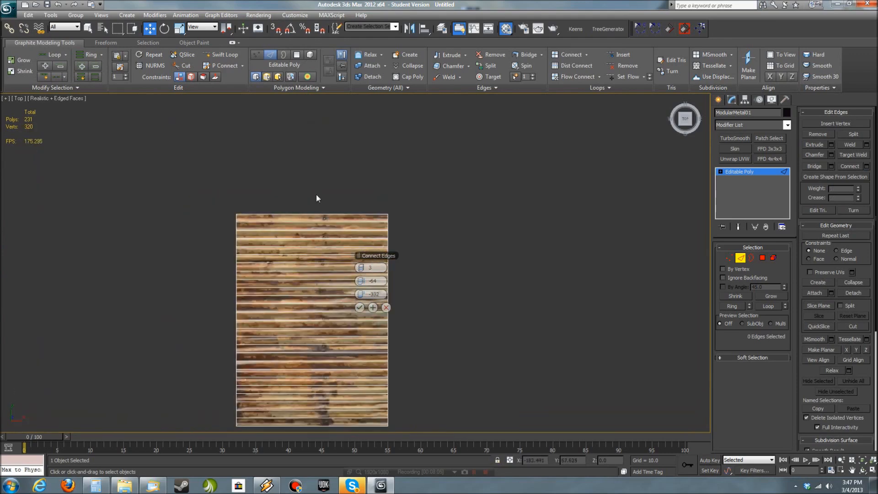
pyautogui.click(359, 308)
# - Enable Preserve UVs and move the corner vertices at the newly segmented end of ModularMetal01 inward to cut off the corner
pyautogui.scroll(5, 441, 257)
pyautogui.press('1')
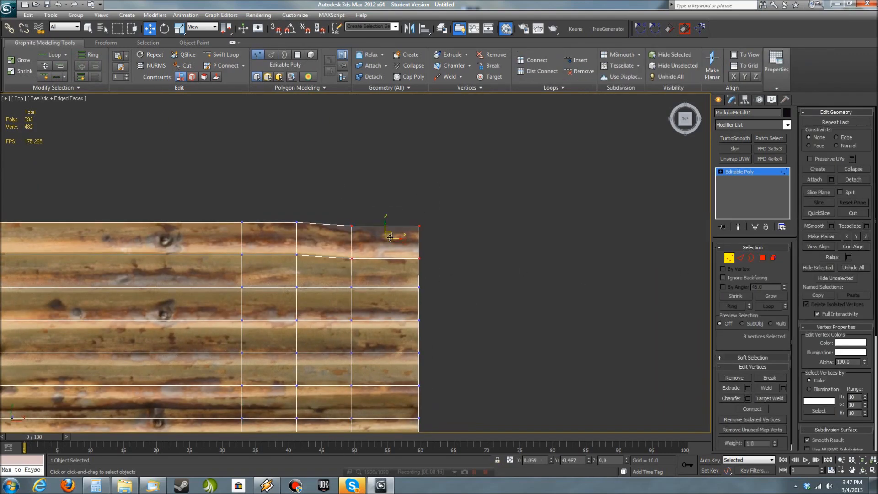
pyautogui.moveTo(389, 231); pyautogui.dragTo(418, 233)
pyautogui.moveTo(354, 215); pyautogui.dragTo(358, 220)
pyautogui.moveTo(453, 266); pyautogui.dragTo(454, 266)
pyautogui.moveTo(431, 239); pyautogui.dragTo(383, 227)
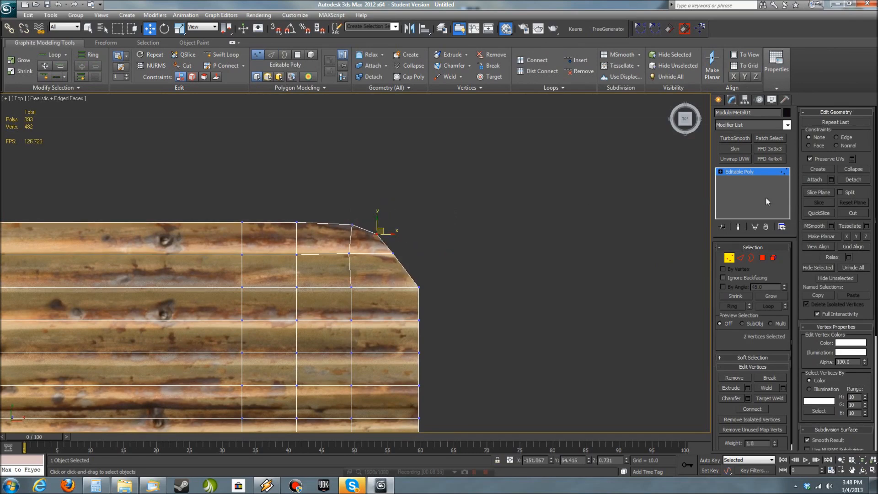
pyautogui.click(829, 157)
# - Adjust the vertices around the cut corner of ModularMetal01 to refine its worn outline
pyautogui.moveTo(397, 212); pyautogui.dragTo(516, 213, button='middle')
pyautogui.scroll(3, 517, 213)
pyautogui.moveTo(466, 175)
pyautogui.mouseDown()
pyautogui.moveTo(491, 194)
pyautogui.moveTo(473, 187)
pyautogui.mouseUp()
pyautogui.moveTo(517, 219); pyautogui.dragTo(371, 178, button='middle')
pyautogui.moveTo(411, 129); pyautogui.dragTo(474, 183)
pyautogui.moveTo(447, 146)
pyautogui.mouseDown()
pyautogui.moveTo(434, 151)
pyautogui.moveTo(440, 157)
pyautogui.mouseUp()
pyautogui.scroll(-5, 441, 164)
pyautogui.keyDown('alt'); pyautogui.moveTo(494, 281); pyautogui.dragTo(370, 405, button='middle'); pyautogui.keyUp('alt')
pyautogui.scroll(5, 437, 192)
# - Shift groups of end vertices along the segmented edge of ModularMetal01 in the Perspective view to make the outline uneven
pyautogui.press('p')
pyautogui.scroll(-7, 486, 278)
pyautogui.keyDown('alt'); pyautogui.moveTo(486, 278); pyautogui.dragTo(544, 287, button='middle'); pyautogui.keyUp('alt')
pyautogui.scroll(4, 503, 305)
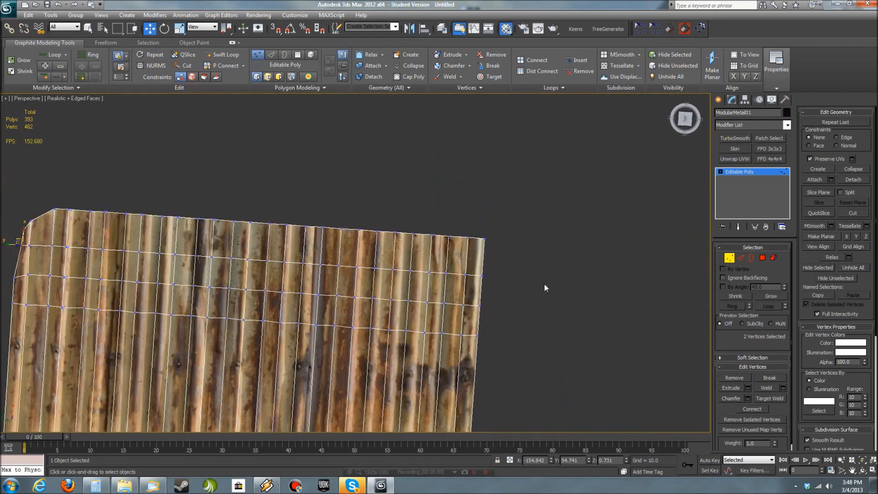
pyautogui.moveTo(420, 227); pyautogui.dragTo(421, 230)
pyautogui.scroll(5, 480, 270)
pyautogui.moveTo(480, 270)
pyautogui.keyDown('alt'); pyautogui.mouseDown(button='middle')
pyautogui.moveTo(511, 296)
pyautogui.moveTo(466, 330)
pyautogui.mouseUp(button='middle'); pyautogui.keyUp('alt')
pyautogui.moveTo(661, 267); pyautogui.dragTo(499, 218)
pyautogui.moveTo(450, 204); pyautogui.dragTo(450, 216)
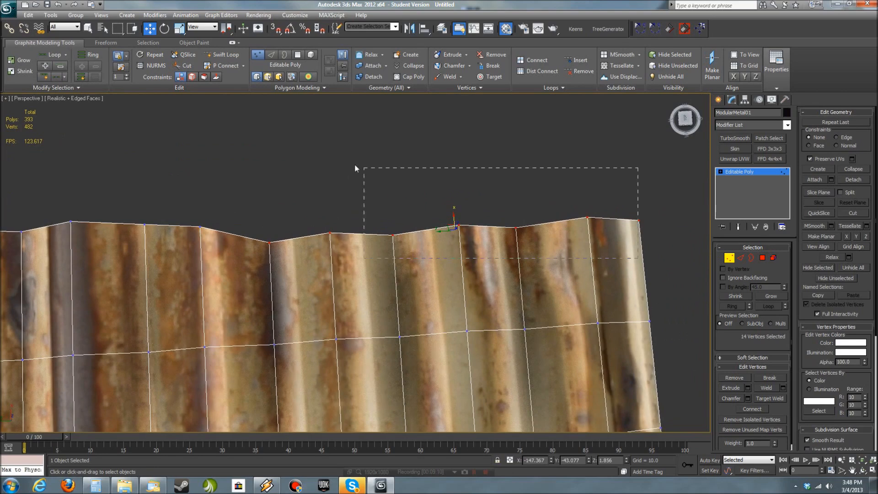
pyautogui.moveTo(515, 214); pyautogui.dragTo(515, 205)
pyautogui.moveTo(424, 183); pyautogui.dragTo(461, 203)
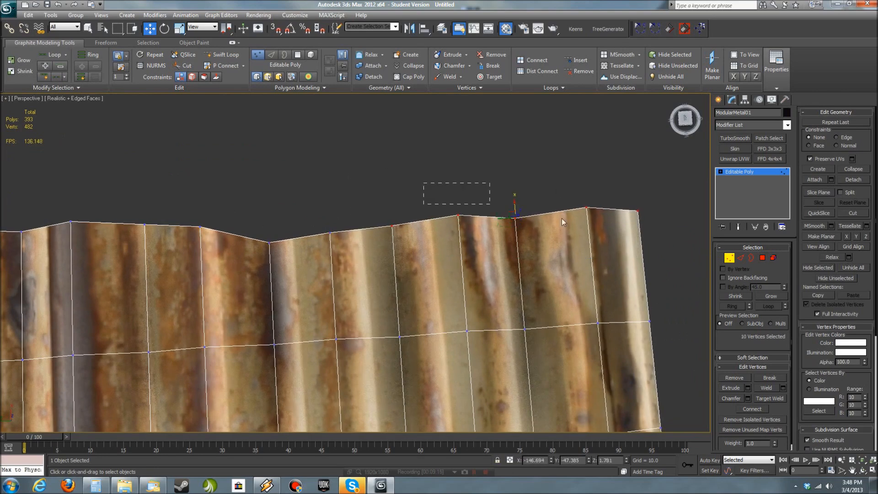
pyautogui.moveTo(546, 198); pyautogui.dragTo(545, 189)
# - Pull in the vertices at the opposite corner of the uneven edge to round that corner off
pyautogui.moveTo(507, 170); pyautogui.dragTo(668, 272)
pyautogui.moveTo(573, 188); pyautogui.dragTo(612, 236)
pyautogui.keyDown('alt'); pyautogui.moveTo(615, 315); pyautogui.dragTo(522, 306, button='middle'); pyautogui.keyUp('alt')
pyautogui.moveTo(545, 290); pyautogui.dragTo(551, 264)
pyautogui.click(529, 221)
pyautogui.moveTo(529, 224); pyautogui.dragTo(499, 257)
pyautogui.click(555, 306)
# - Leave vertex level on ModularMetal01 and hide the edged faces to check the worn outline
pyautogui.scroll(-5, 554, 306)
pyautogui.keyDown('alt'); pyautogui.moveTo(555, 306); pyautogui.dragTo(476, 316, button='middle'); pyautogui.keyUp('alt')
pyautogui.press('F4')
pyautogui.click(476, 314)
pyautogui.keyDown('alt'); pyautogui.moveTo(424, 305); pyautogui.dragTo(362, 256, button='middle'); pyautogui.keyUp('alt')
pyautogui.click(362, 256)
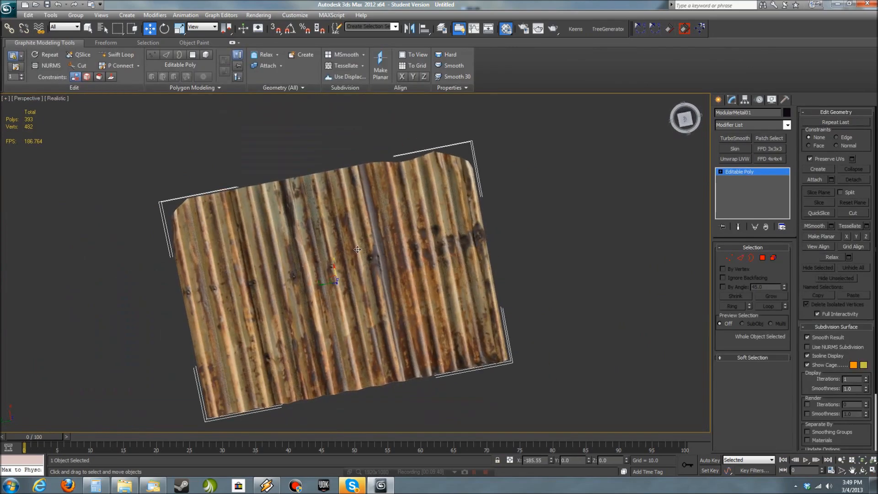
# - Push the vertices near the middle of ModularMetal01's uneven edge inward to form a ragged notch
pyautogui.press('1')
pyautogui.keyDown('alt'); pyautogui.moveTo(418, 235); pyautogui.dragTo(306, 196, button='middle'); pyautogui.keyUp('alt')
pyautogui.scroll(5, 307, 197)
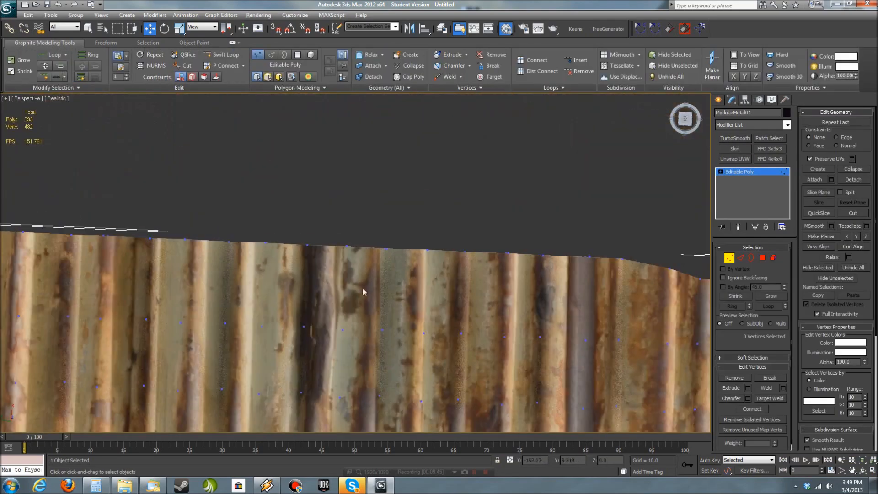
pyautogui.moveTo(367, 233); pyautogui.dragTo(367, 259)
pyautogui.moveTo(330, 259); pyautogui.dragTo(362, 301)
pyautogui.moveTo(346, 257); pyautogui.dragTo(349, 273)
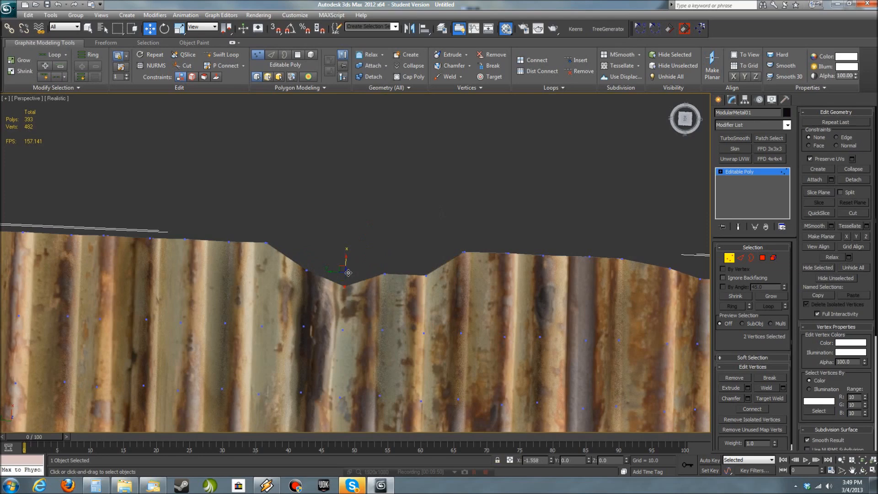
pyautogui.moveTo(260, 241); pyautogui.dragTo(259, 245)
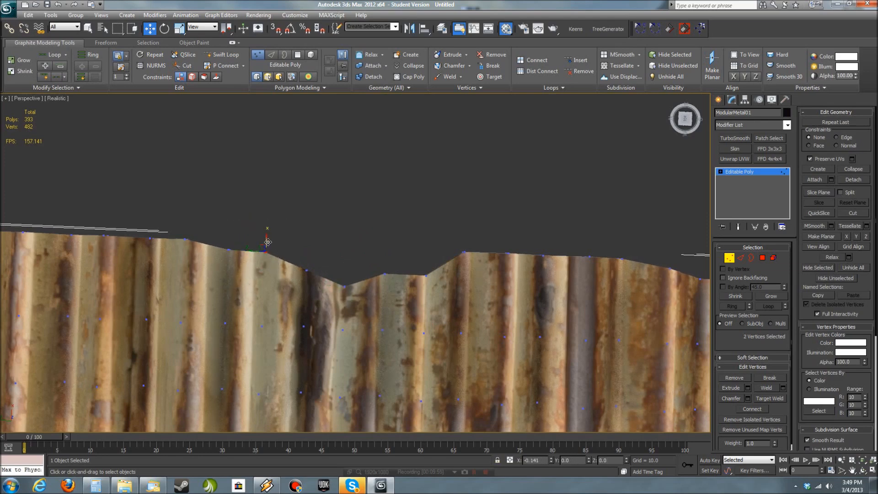
# - Leave vertex level, deselect ModularMetal01 and end isolation to view all the panels together
pyautogui.scroll(-5, 366, 270)
pyautogui.moveTo(417, 297); pyautogui.dragTo(374, 194, button='middle')
pyautogui.press('1')
pyautogui.click(604, 257)
pyautogui.keyDown('alt'); pyautogui.moveTo(603, 257); pyautogui.dragTo(550, 312, button='middle'); pyautogui.keyUp('alt')
pyautogui.scroll(-3, 550, 313)
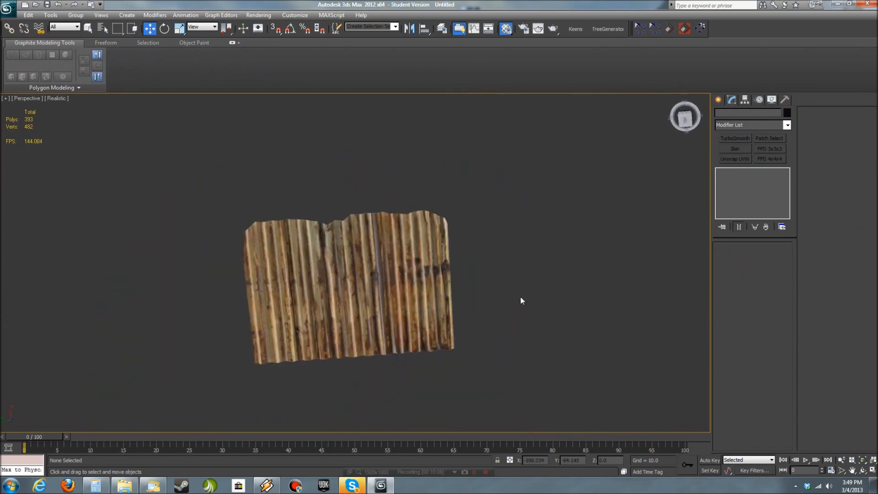
pyautogui.hotkey('alt', 'q')
pyautogui.scroll(-5, 575, 343)
pyautogui.moveTo(575, 344); pyautogui.dragTo(531, 331, button='middle')
pyautogui.scroll(3, 467, 351)
pyautogui.scroll(-2, 467, 320)
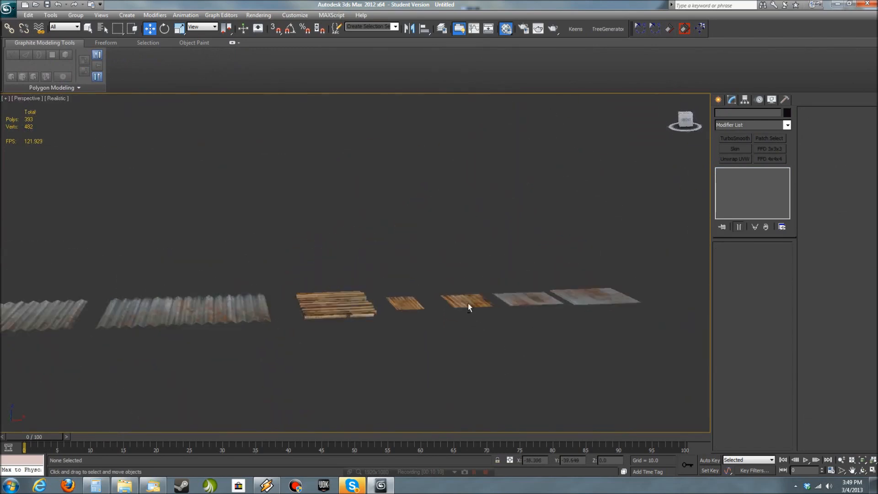
# - Isolate the large blue-grey rusted panel, ModularMetal03, with edged faces shown
pyautogui.click(460, 304)
pyautogui.hotkey('alt', 'q')
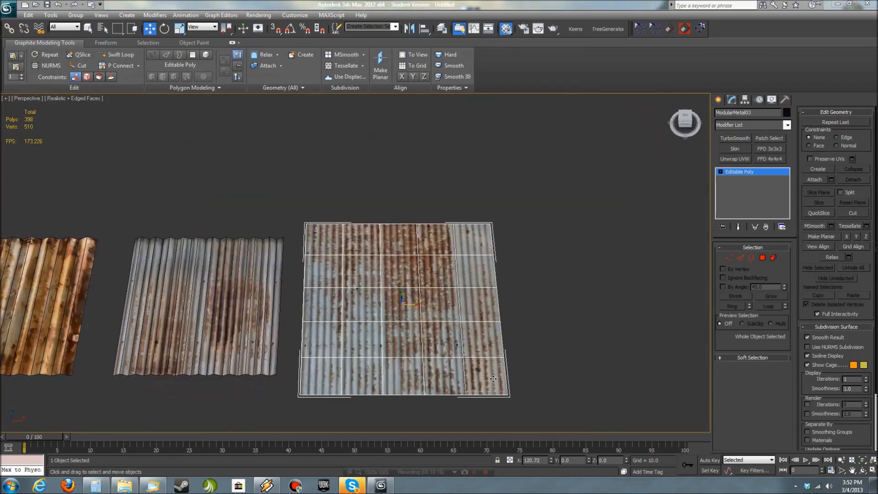
pyautogui.keyDown('alt'); pyautogui.moveTo(517, 364); pyautogui.dragTo(534, 347, button='middle'); pyautogui.keyUp('alt')
pyautogui.hotkey('alt', 'q')
pyautogui.scroll(-3, 534, 347)
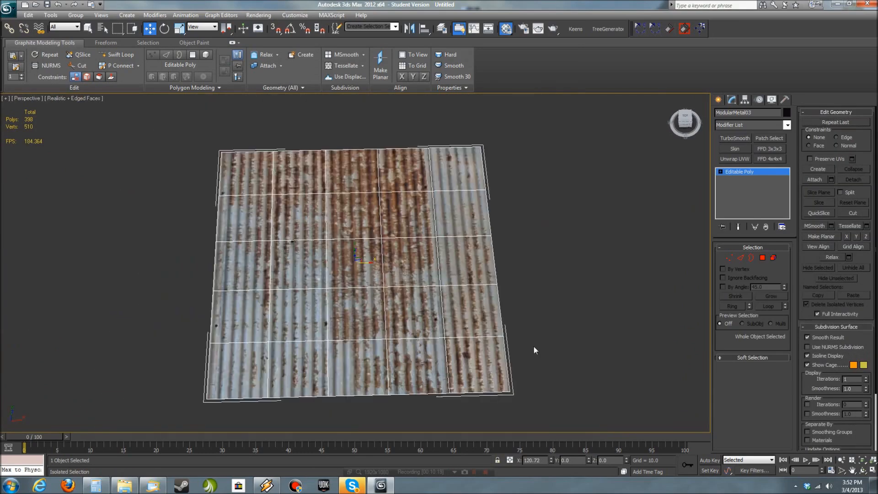
# - Detach the polygons in the two right-hand columns of ModularMetal03 as a separate object named ModularMetal
pyautogui.click(762, 258)
pyautogui.click(554, 401)
pyautogui.moveTo(405, 124); pyautogui.dragTo(404, 122)
pyautogui.keyDown('alt'); pyautogui.moveTo(562, 292); pyautogui.dragTo(500, 335, button='middle'); pyautogui.keyUp('alt')
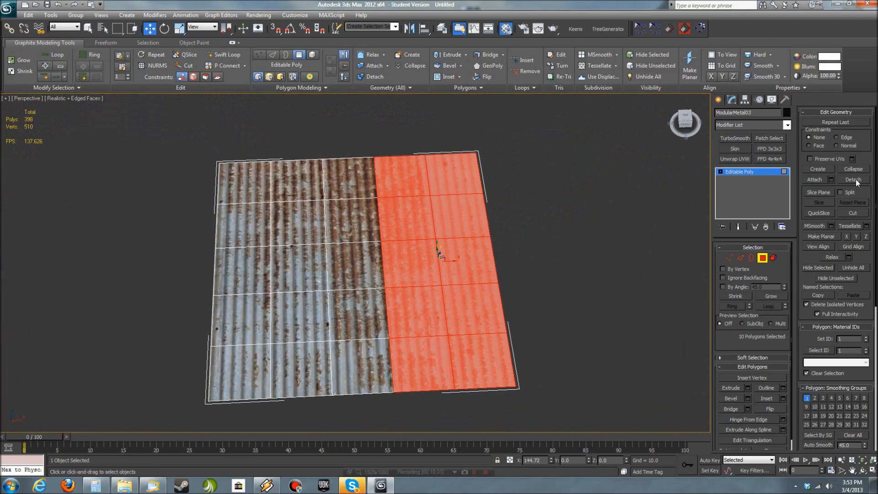
pyautogui.click(856, 180)
pyautogui.write('Moul')
pyautogui.press('BackSpace')
pyautogui.press('BackSpace')
pyautogui.write('dularMetal04')
pyautogui.click(463, 248)
pyautogui.click(739, 172)
pyautogui.click(562, 220)
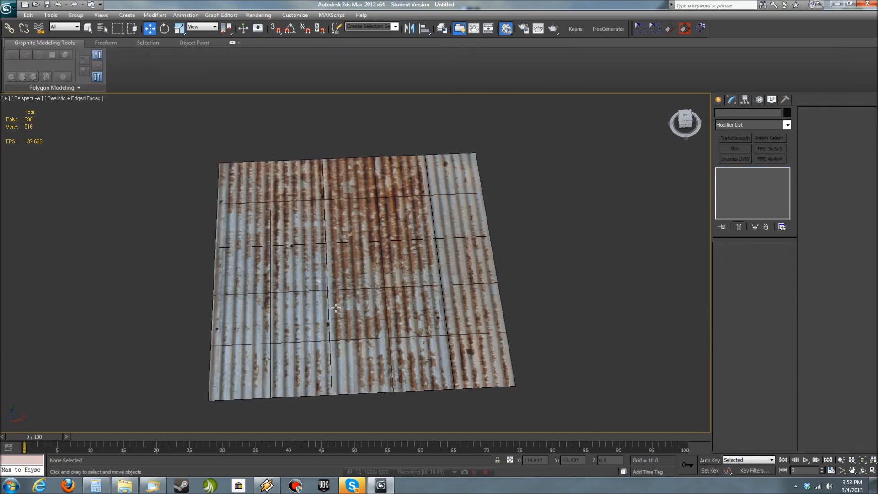
# - Move ModularMetal03 apart from the detached panel and remove all of its interior edges
pyautogui.click(366, 275)
pyautogui.keyDown('alt'); pyautogui.moveTo(389, 277); pyautogui.dragTo(386, 288, button='middle'); pyautogui.keyUp('alt')
pyautogui.moveTo(371, 269); pyautogui.dragTo(328, 269)
pyautogui.moveTo(329, 270); pyautogui.dragTo(411, 255, button='middle')
pyautogui.click(741, 259)
pyautogui.moveTo(393, 367); pyautogui.dragTo(297, 150)
pyautogui.hotkey('ctrl', 'BackSpace')
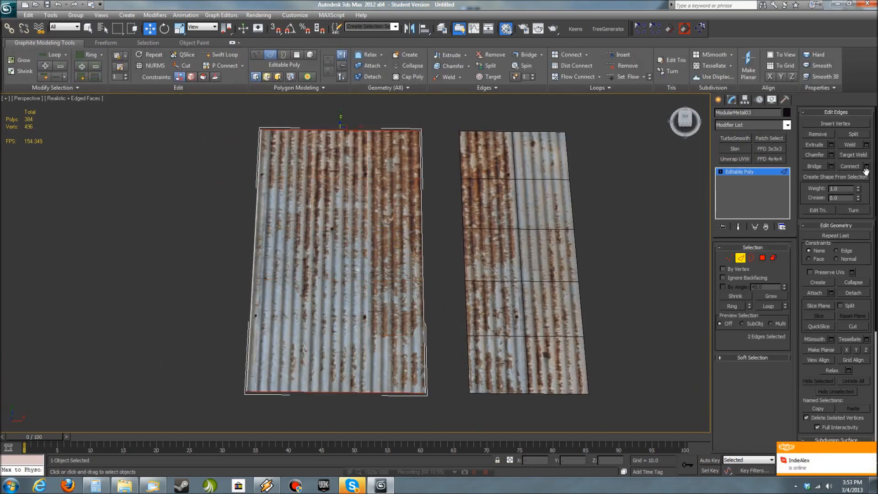
# - Connect the two end edges of ModularMetal03 with 9 lengthwise segments
pyautogui.click(866, 167)
pyautogui.moveTo(363, 268)
pyautogui.mouseDown()
pyautogui.moveTo(393, 269)
pyautogui.moveTo(359, 269)
pyautogui.mouseUp()
pyautogui.keyDown('alt'); pyautogui.moveTo(366, 382); pyautogui.dragTo(386, 330, button='middle'); pyautogui.keyUp('alt')
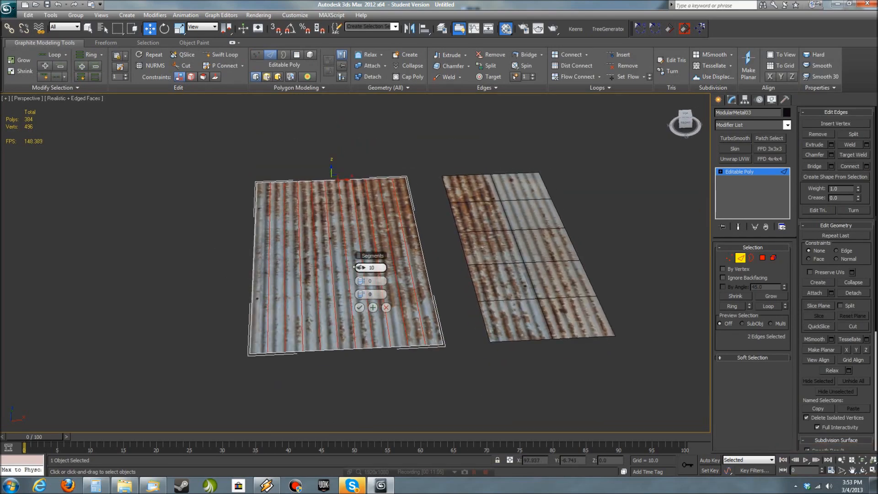
pyautogui.moveTo(365, 269); pyautogui.dragTo(361, 269)
pyautogui.keyDown('alt'); pyautogui.moveTo(300, 343); pyautogui.dragTo(295, 376, button='middle'); pyautogui.keyUp('alt')
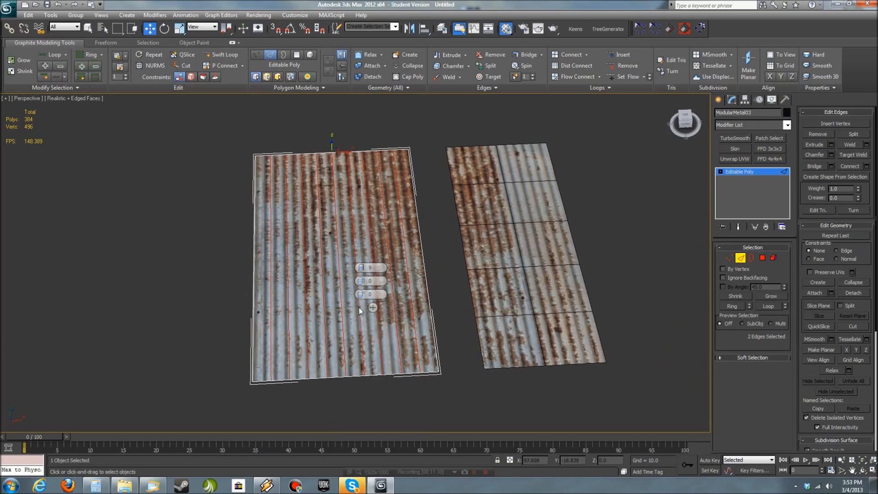
pyautogui.click(363, 309)
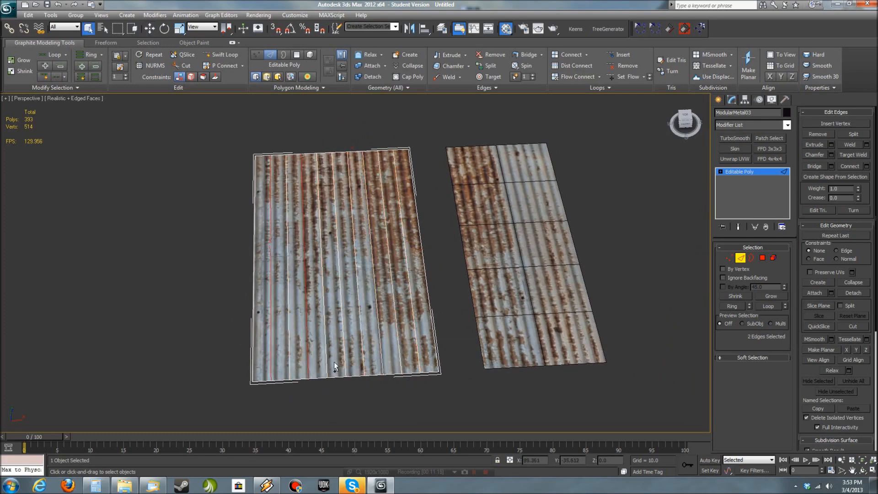
# - Raise every second lengthwise edge of ModularMetal03 to form its corrugated profile
pyautogui.keyDown('ctrl'); pyautogui.moveTo(424, 359); pyautogui.dragTo(428, 361); pyautogui.keyUp('ctrl')
pyautogui.keyDown('alt'); pyautogui.moveTo(432, 397); pyautogui.dragTo(442, 377, button='middle'); pyautogui.keyUp('alt')
pyautogui.press('w')
pyautogui.moveTo(406, 241); pyautogui.dragTo(406, 232)
pyautogui.click(437, 265)
pyautogui.keyDown('alt'); pyautogui.moveTo(442, 292); pyautogui.dragTo(465, 376, button='middle'); pyautogui.keyUp('alt')
# - Switch to the detached ModularMetal panel and remove all of its interior edges
pyautogui.click(738, 172)
pyautogui.click(562, 269)
pyautogui.moveTo(563, 270); pyautogui.dragTo(477, 294, button='middle')
pyautogui.click(740, 259)
pyautogui.hotkey('ctrl', 'a')
pyautogui.hotkey('ctrl', 'BackSpace')
# - Extrude the ModularMetal polygon to give the panel thickness and cap the open border on its underside
pyautogui.click(762, 259)
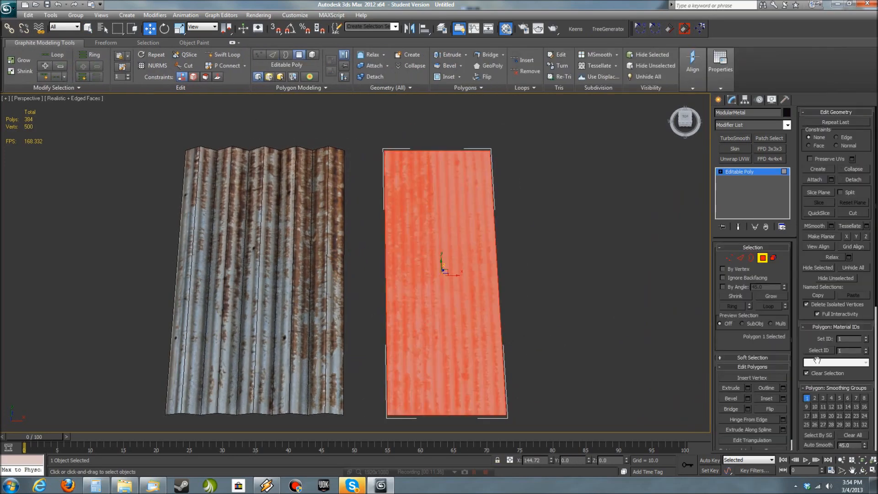
pyautogui.click(748, 388)
pyautogui.keyDown('alt'); pyautogui.moveTo(564, 382); pyautogui.dragTo(567, 310, button='middle'); pyautogui.keyUp('alt')
pyautogui.moveTo(360, 282); pyautogui.dragTo(361, 309)
pyautogui.click(360, 296)
pyautogui.moveTo(539, 378); pyautogui.dragTo(492, 292, button='middle')
pyautogui.click(751, 257)
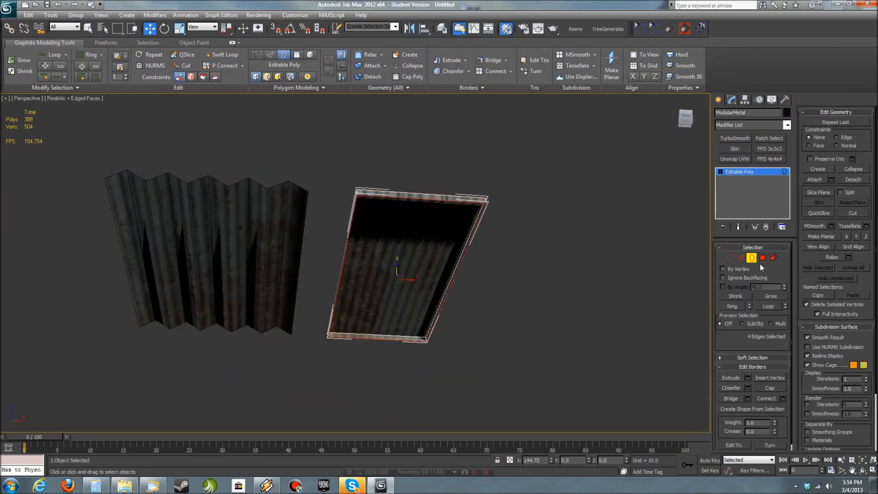
pyautogui.click(773, 388)
pyautogui.keyDown('alt'); pyautogui.moveTo(560, 228); pyautogui.dragTo(563, 315, button='middle'); pyautogui.keyUp('alt')
# - Connect ModularMetal's end edges with seven evenly spaced lengthwise segments
pyautogui.click(740, 259)
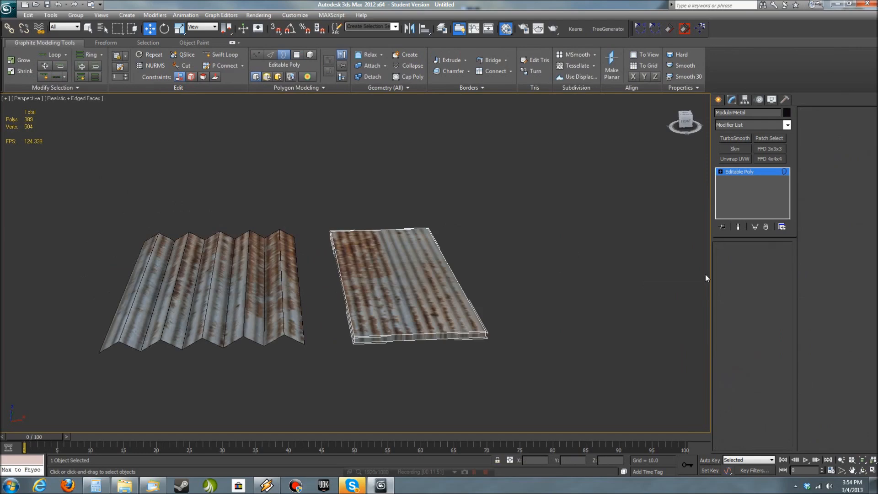
pyautogui.keyDown('alt'); pyautogui.moveTo(448, 224); pyautogui.dragTo(384, 206, button='middle'); pyautogui.keyUp('alt')
pyautogui.keyDown('alt'); pyautogui.moveTo(449, 383); pyautogui.dragTo(517, 351, button='middle'); pyautogui.keyUp('alt')
pyautogui.click(866, 166)
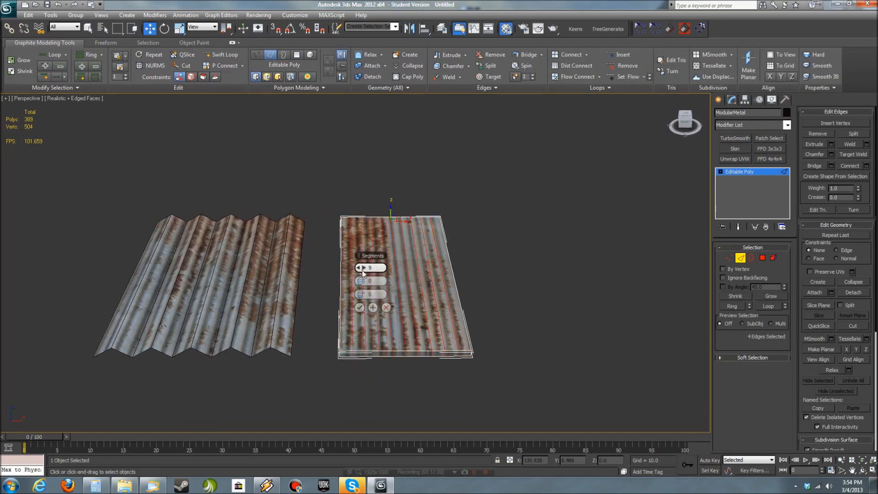
pyautogui.click(359, 307)
# - Raise every second lengthwise edge of ModularMetal, top and underside together, to form its corrugation
pyautogui.keyDown('alt'); pyautogui.moveTo(362, 304); pyautogui.dragTo(440, 339, button='middle'); pyautogui.keyUp('alt')
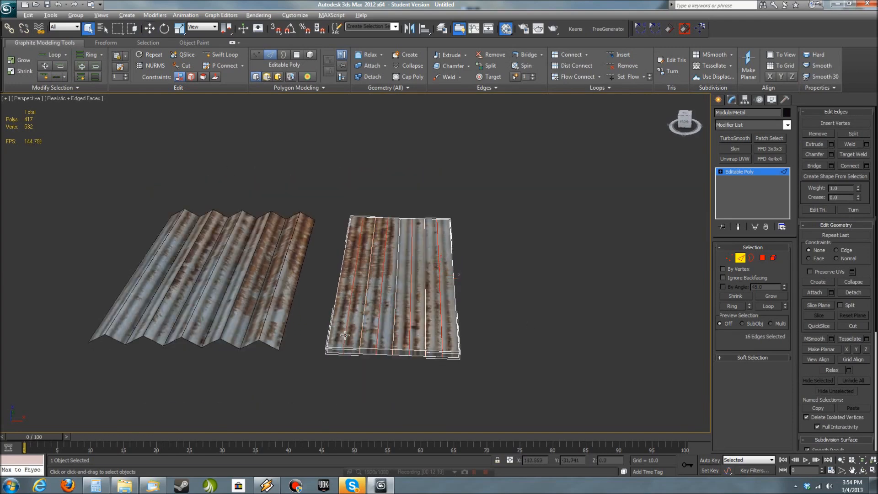
pyautogui.moveTo(439, 266); pyautogui.dragTo(440, 252)
pyautogui.click(484, 350)
pyautogui.keyDown('alt'); pyautogui.moveTo(484, 350); pyautogui.dragTo(529, 363, button='middle'); pyautogui.keyUp('alt')
# - Connect all lengthwise edges of ModularMetal with 3 crosswise segments, using pinch -61 and slide 330 to gather them near one end
pyautogui.moveTo(314, 304); pyautogui.dragTo(487, 305)
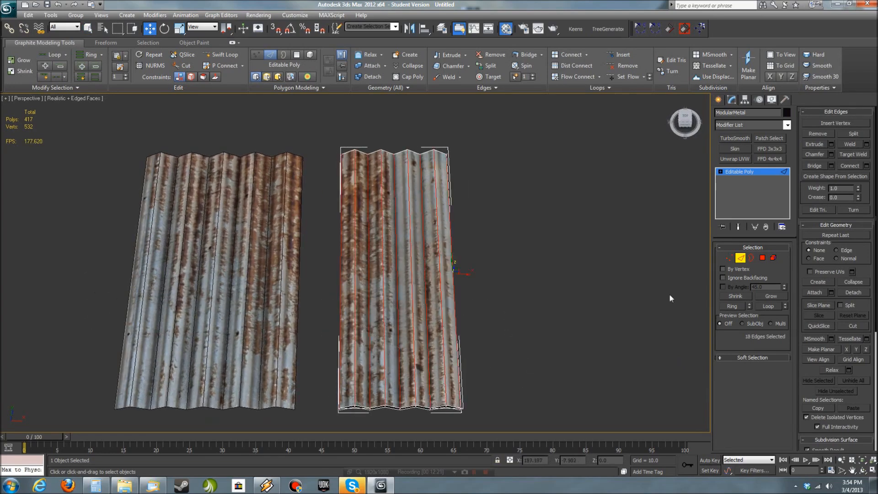
pyautogui.click(866, 166)
pyautogui.keyDown('alt'); pyautogui.moveTo(374, 287); pyautogui.dragTo(358, 268, button='middle'); pyautogui.keyUp('alt')
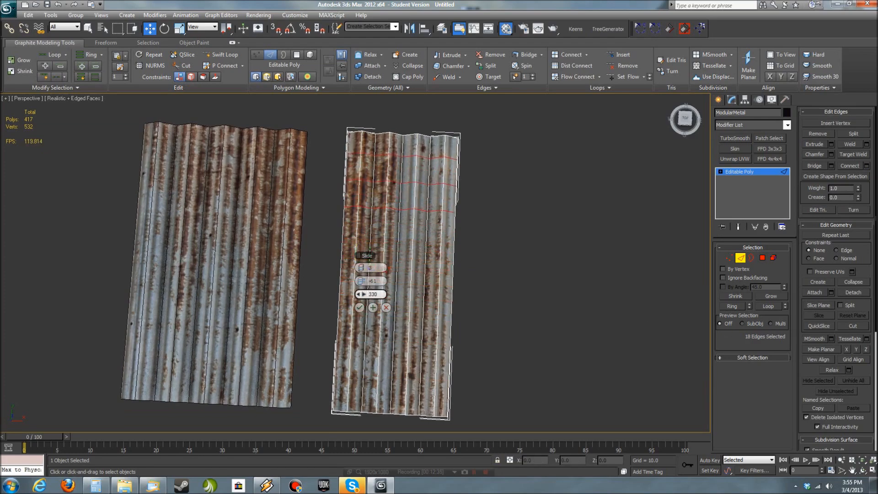
pyautogui.moveTo(527, 179); pyautogui.dragTo(526, 276, button='middle')
pyautogui.click(360, 308)
# - Delete the polygons at the blue-grey corner of ModularMetal's subdivided end to break the outline
pyautogui.keyDown('alt'); pyautogui.moveTo(499, 324); pyautogui.dragTo(525, 317, button='middle'); pyautogui.keyUp('alt')
pyautogui.scroll(5, 525, 317)
pyautogui.moveTo(589, 300); pyautogui.dragTo(425, 311, button='middle')
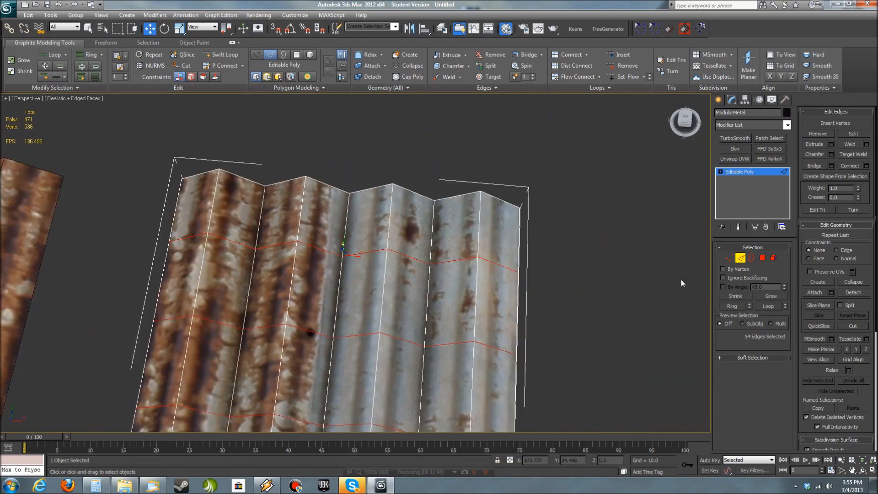
pyautogui.click(761, 259)
pyautogui.click(500, 218)
pyautogui.press('Delete')
# - Pull the end vertices beside ModularMetal's missing corner inward to slant the broken edge
pyautogui.keyDown('alt'); pyautogui.moveTo(603, 309); pyautogui.dragTo(585, 337, button='middle'); pyautogui.keyUp('alt')
pyautogui.click(729, 262)
pyautogui.moveTo(464, 125); pyautogui.dragTo(505, 176)
pyautogui.keyDown('alt'); pyautogui.moveTo(505, 176); pyautogui.dragTo(539, 185, button='middle'); pyautogui.keyUp('alt')
pyautogui.moveTo(490, 155); pyautogui.dragTo(482, 171)
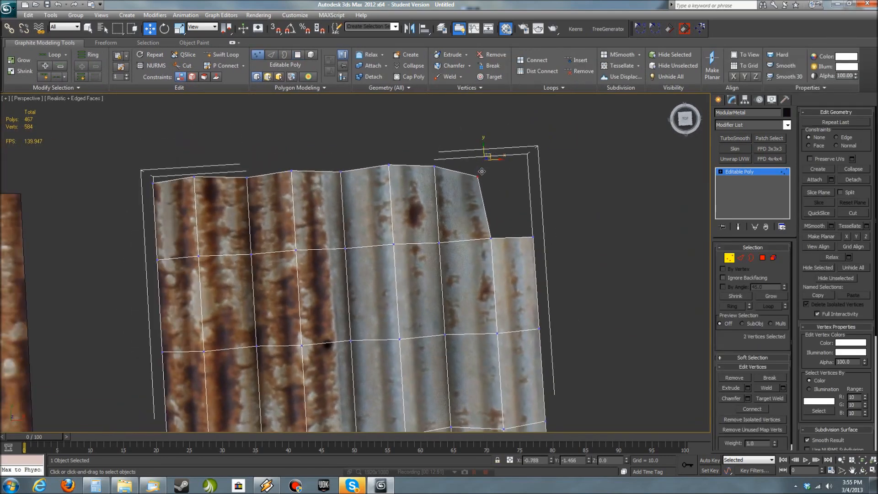
# - Move the outer side vertices below ModularMetal's missing corner inward and down to make the worn edge ragged
pyautogui.click(532, 236)
pyautogui.keyDown('alt'); pyautogui.moveTo(590, 287); pyautogui.dragTo(565, 269, button='middle'); pyautogui.keyUp('alt')
pyautogui.moveTo(543, 238); pyautogui.dragTo(528, 243)
pyautogui.hotkey('ctrl', 'z')
pyautogui.keyDown('alt'); pyautogui.moveTo(541, 274); pyautogui.dragTo(543, 297, button='middle'); pyautogui.keyUp('alt')
pyautogui.moveTo(521, 250); pyautogui.dragTo(526, 221)
pyautogui.keyDown('alt'); pyautogui.moveTo(531, 333); pyautogui.dragTo(544, 328, button='middle'); pyautogui.keyUp('alt')
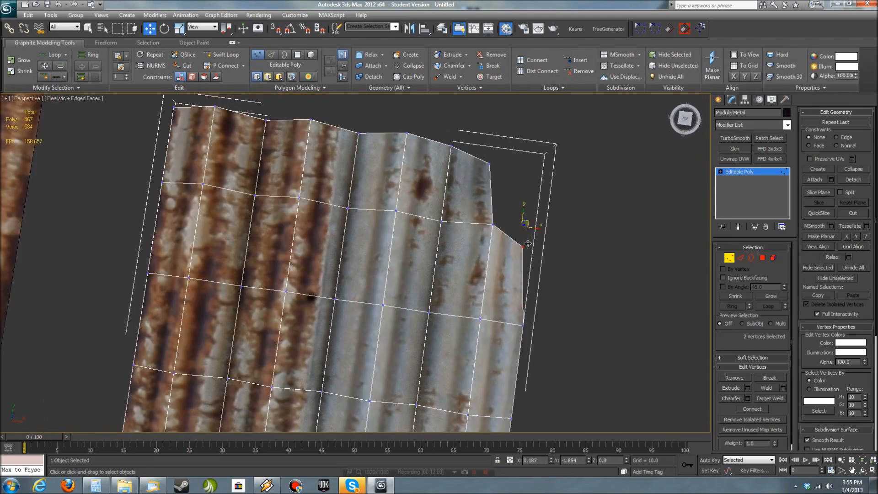
pyautogui.moveTo(528, 243); pyautogui.dragTo(528, 244)
pyautogui.keyDown('alt'); pyautogui.moveTo(604, 349); pyautogui.dragTo(559, 320, button='middle'); pyautogui.keyUp('alt')
pyautogui.scroll(-4, 563, 326)
# - Bridge the open top and underside edges around ModularMetal's broken corner to close the gaps
pyautogui.click(586, 356)
pyautogui.keyDown('alt'); pyautogui.moveTo(586, 355); pyautogui.dragTo(525, 382, button='middle'); pyautogui.keyUp('alt')
pyautogui.click(741, 259)
pyautogui.click(423, 293)
pyautogui.keyDown('ctrl'); pyautogui.click(422, 306); pyautogui.keyUp('ctrl')
pyautogui.press('j')
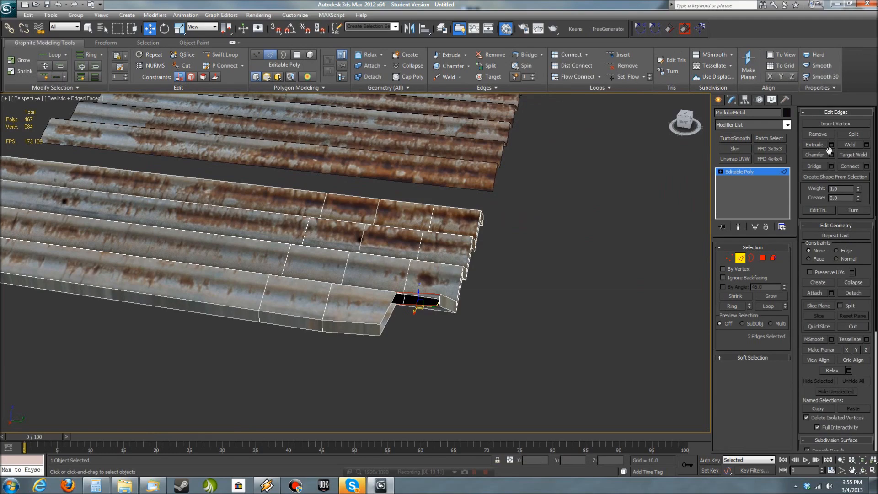
pyautogui.keyDown('alt'); pyautogui.moveTo(538, 317); pyautogui.dragTo(390, 312, button='middle'); pyautogui.keyUp('alt')
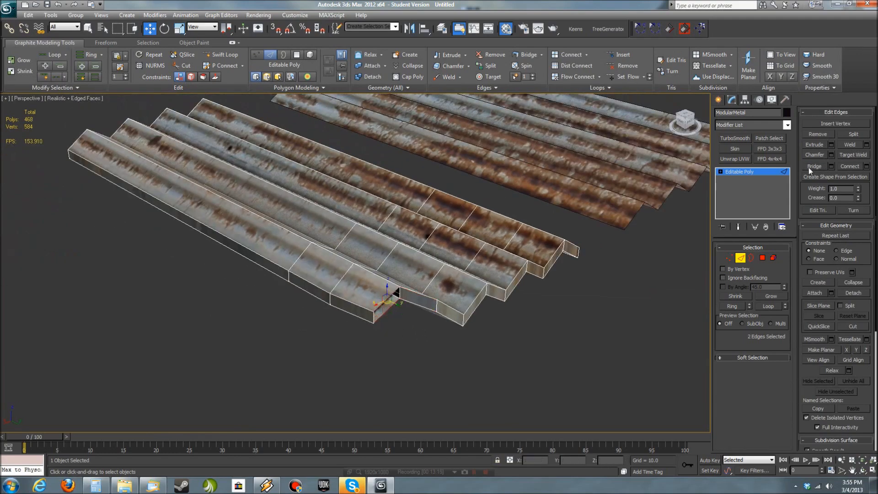
pyautogui.keyDown('alt'); pyautogui.moveTo(410, 360); pyautogui.dragTo(443, 303, button='middle'); pyautogui.keyUp('alt')
# - Adjust the vertices around ModularMetal's broken corner to refine its ragged shape, and leave vertex level
pyautogui.scroll(5, 549, 312)
pyautogui.press('1')
pyautogui.moveTo(336, 378); pyautogui.dragTo(297, 342)
pyautogui.keyDown('alt'); pyautogui.moveTo(496, 265); pyautogui.dragTo(473, 287, button='middle'); pyautogui.keyUp('alt')
pyautogui.moveTo(365, 323)
pyautogui.mouseDown()
pyautogui.moveTo(340, 295)
pyautogui.moveTo(353, 326)
pyautogui.mouseUp()
pyautogui.click(740, 173)
pyautogui.moveTo(328, 339); pyautogui.dragTo(571, 292, button='middle')
pyautogui.scroll(-7, 445, 363)
# - Isolate ModularMetal and add a Bend modifier with angle 16.5 and direction 90 on the Y axis
pyautogui.hotkey('alt', 'q')
pyautogui.click(787, 125)
pyautogui.click(741, 178)
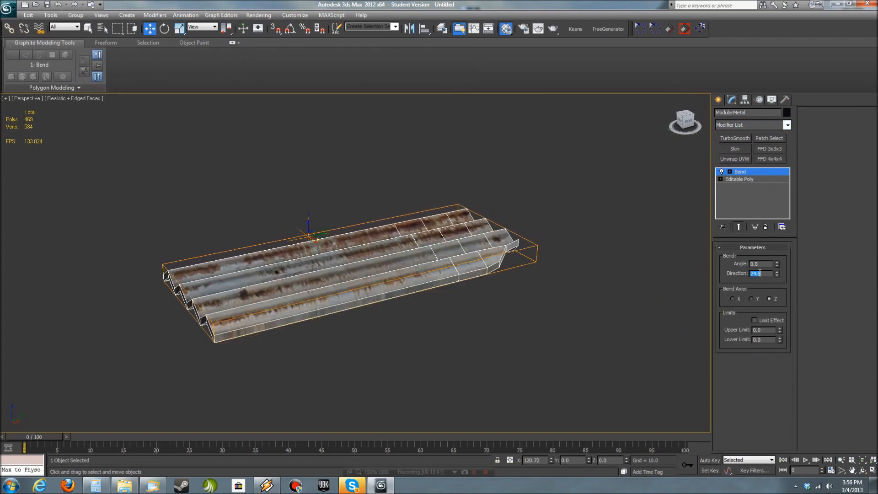
pyautogui.moveTo(777, 264); pyautogui.dragTo(777, 259)
pyautogui.click(751, 298)
pyautogui.keyDown('alt'); pyautogui.moveTo(496, 341); pyautogui.dragTo(447, 321, button='middle'); pyautogui.keyUp('alt')
pyautogui.keyDown('alt'); pyautogui.moveTo(730, 302); pyautogui.dragTo(686, 303, button='middle'); pyautogui.keyUp('alt')
pyautogui.moveTo(776, 264); pyautogui.dragTo(775, 257)
# - Shift the Bend gizmo on ModularMetal to reposition the curve, and readjust the bend angle
pyautogui.click(737, 184)
pyautogui.keyDown('alt'); pyautogui.moveTo(453, 307); pyautogui.dragTo(453, 297, button='middle'); pyautogui.keyUp('alt')
pyautogui.moveTo(376, 261)
pyautogui.mouseDown()
pyautogui.moveTo(350, 261)
pyautogui.moveTo(388, 271)
pyautogui.mouseUp()
pyautogui.click(746, 179)
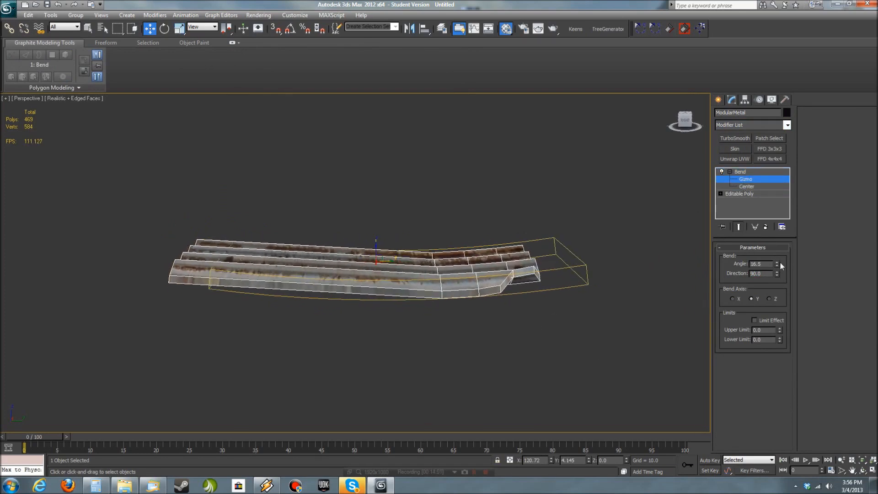
pyautogui.moveTo(777, 265); pyautogui.dragTo(777, 257)
pyautogui.keyDown('alt'); pyautogui.moveTo(572, 338); pyautogui.dragTo(421, 298, button='middle'); pyautogui.keyUp('alt')
pyautogui.keyDown('alt'); pyautogui.moveTo(551, 314); pyautogui.dragTo(457, 327, button='middle'); pyautogui.keyUp('alt')
# - Add a second deforming modifier to ModularMetal and adjust its amount and direction on the Y axis
pyautogui.click(787, 125)
pyautogui.scroll(-15, 745, 416)
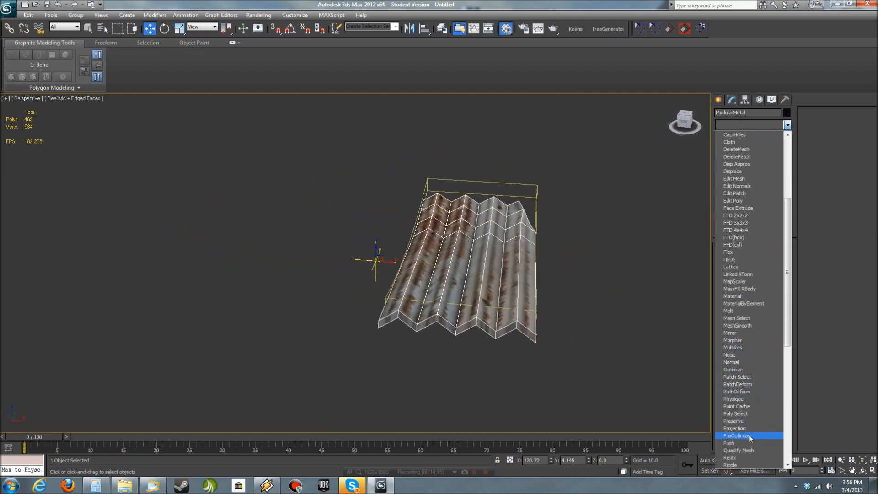
pyautogui.click(746, 386)
pyautogui.keyDown('alt'); pyautogui.moveTo(653, 368); pyautogui.dragTo(538, 357, button='middle'); pyautogui.keyUp('alt')
pyautogui.click(774, 263)
pyautogui.moveTo(775, 264); pyautogui.dragTo(776, 253)
pyautogui.click(751, 298)
pyautogui.keyDown('alt'); pyautogui.moveTo(655, 314); pyautogui.dragTo(606, 316, button='middle'); pyautogui.keyUp('alt')
pyautogui.moveTo(774, 274); pyautogui.dragTo(773, 298)
pyautogui.keyDown('alt'); pyautogui.moveTo(478, 361); pyautogui.dragTo(535, 374, button='middle'); pyautogui.keyUp('alt')
pyautogui.moveTo(774, 264); pyautogui.dragTo(774, 259)
pyautogui.keyDown('alt'); pyautogui.moveTo(610, 317); pyautogui.dragTo(577, 318, button='middle'); pyautogui.keyUp('alt')
# - Deselect ModularMetal and end isolation to view all the panels together
pyautogui.click(431, 325)
pyautogui.keyDown('alt'); pyautogui.moveTo(431, 325); pyautogui.dragTo(567, 336, button='middle'); pyautogui.keyUp('alt')
pyautogui.click(816, 4)
pyautogui.scroll(-5, 559, 385)
pyautogui.keyDown('alt'); pyautogui.moveTo(559, 385); pyautogui.dragTo(506, 330, button='middle'); pyautogui.keyUp('alt')
pyautogui.scroll(5, 524, 374)
# - Rotate one of the panels with angle snap enabled and move it to a new place among the others
pyautogui.click(449, 339)
pyautogui.moveTo(415, 315); pyautogui.dragTo(421, 346)
pyautogui.hotkey('ctrl', 'z')
pyautogui.press('a')
pyautogui.moveTo(415, 313); pyautogui.dragTo(419, 396)
pyautogui.press('w')
pyautogui.keyDown('alt'); pyautogui.moveTo(416, 315); pyautogui.dragTo(566, 313, button='middle'); pyautogui.keyUp('alt')
# - Reposition the panel in the front view
pyautogui.press('f')
pyautogui.moveTo(257, 281); pyautogui.dragTo(339, 327)
pyautogui.scroll(-2, 388, 318)
pyautogui.scroll(4, 388, 317)
pyautogui.press('r')
pyautogui.scroll(-3, 339, 327)
pyautogui.press('w')
pyautogui.moveTo(303, 270); pyautogui.dragTo(275, 240)
# - Select ModularMetal01, add a Bend modifier to it and isolate the panel
pyautogui.click(412, 328)
pyautogui.keyDown('alt'); pyautogui.moveTo(411, 328); pyautogui.dragTo(442, 394, button='middle'); pyautogui.keyUp('alt')
pyautogui.moveTo(66, 287); pyautogui.dragTo(434, 377, button='middle')
pyautogui.click(368, 304)
pyautogui.click(755, 125)
pyautogui.scroll(-2, 750, 274)
pyautogui.click(742, 232)
pyautogui.hotkey('alt', 'q')
# - Set the Bend angle of ModularMetal01 to 12 and try the Y and X bend axes
pyautogui.keyDown('alt'); pyautogui.moveTo(512, 342); pyautogui.dragTo(513, 318, button='middle'); pyautogui.keyUp('alt')
pyautogui.moveTo(777, 264); pyautogui.dragTo(777, 253)
pyautogui.click(751, 299)
pyautogui.keyDown('alt'); pyautogui.moveTo(516, 373); pyautogui.dragTo(415, 409, button='middle'); pyautogui.keyUp('alt')
pyautogui.click(733, 298)
pyautogui.keyDown('alt'); pyautogui.moveTo(544, 382); pyautogui.dragTo(638, 337, button='middle'); pyautogui.keyUp('alt')
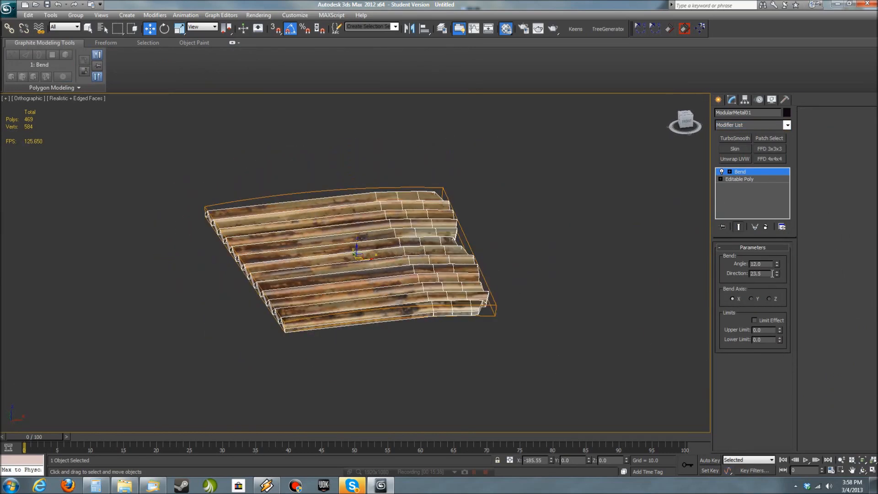
# - Set the Bend direction to 90 and use Y as the bend axis
pyautogui.press('Return')
pyautogui.keyDown('alt'); pyautogui.moveTo(549, 359); pyautogui.dragTo(506, 334, button='middle'); pyautogui.keyUp('alt')
pyautogui.click(752, 299)
pyautogui.keyDown('alt'); pyautogui.moveTo(636, 326); pyautogui.dragTo(526, 324, button='middle'); pyautogui.keyUp('alt')
# - Move the Bend gizmo sideways to shift where the panel curves
pyautogui.click(746, 179)
pyautogui.keyDown('alt'); pyautogui.moveTo(397, 270); pyautogui.dragTo(392, 297, button='middle'); pyautogui.keyUp('alt')
pyautogui.moveTo(373, 261); pyautogui.dragTo(237, 259)
# - Add a second Bend modifier with an angle of 21.5 and a direction of 24 on the Y axis
pyautogui.click(787, 125)
pyautogui.click(738, 257)
pyautogui.keyDown('alt'); pyautogui.moveTo(631, 297); pyautogui.dragTo(588, 320, button='middle'); pyautogui.keyUp('alt')
pyautogui.moveTo(777, 264); pyautogui.dragTo(777, 244)
pyautogui.moveTo(777, 274); pyautogui.dragTo(779, 251)
pyautogui.click(751, 299)
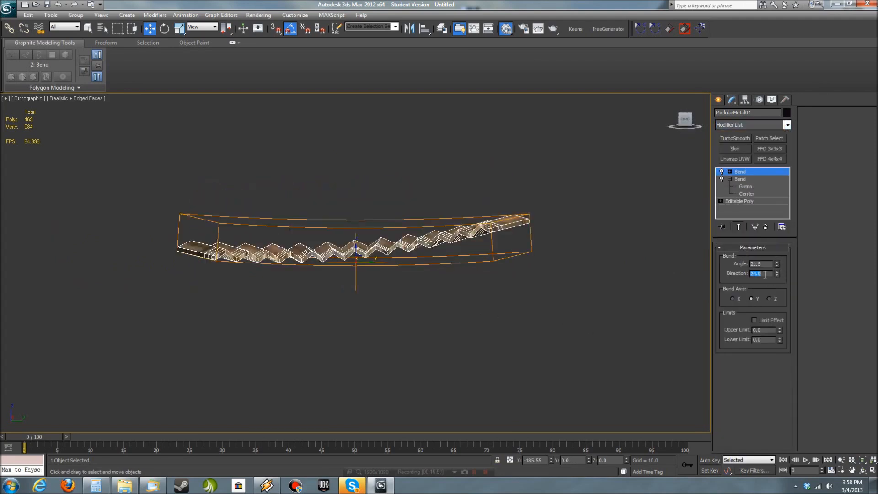
# - Try directions of 90 and 270 on the second Bend modifier
pyautogui.write('90')
pyautogui.press('Return')
pyautogui.write('270')
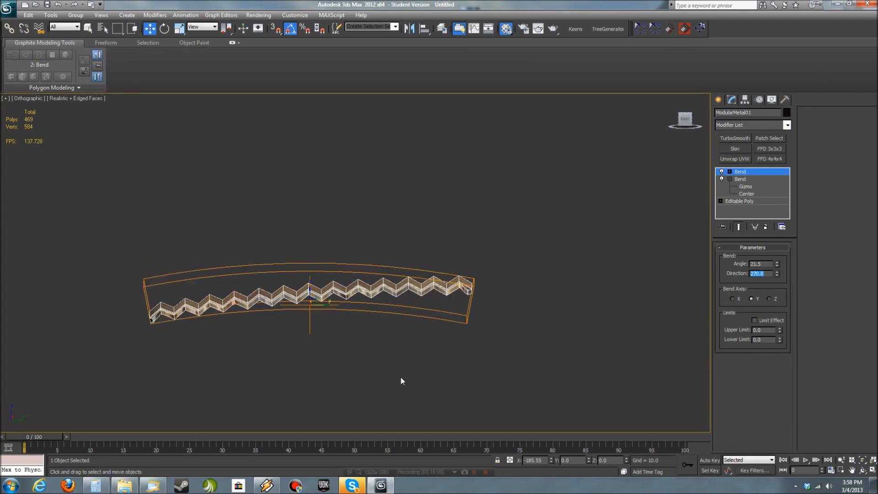
pyautogui.press('Return')
# - Try an angle of 68.5 and a shifted gizmo on the second Bend, and remove that modifier
pyautogui.moveTo(303, 306); pyautogui.dragTo(416, 307)
pyautogui.moveTo(777, 264); pyautogui.dragTo(787, 217)
pyautogui.moveTo(436, 306); pyautogui.dragTo(252, 308)
pyautogui.keyDown('alt'); pyautogui.moveTo(476, 360); pyautogui.dragTo(477, 398, button='middle'); pyautogui.keyUp('alt')
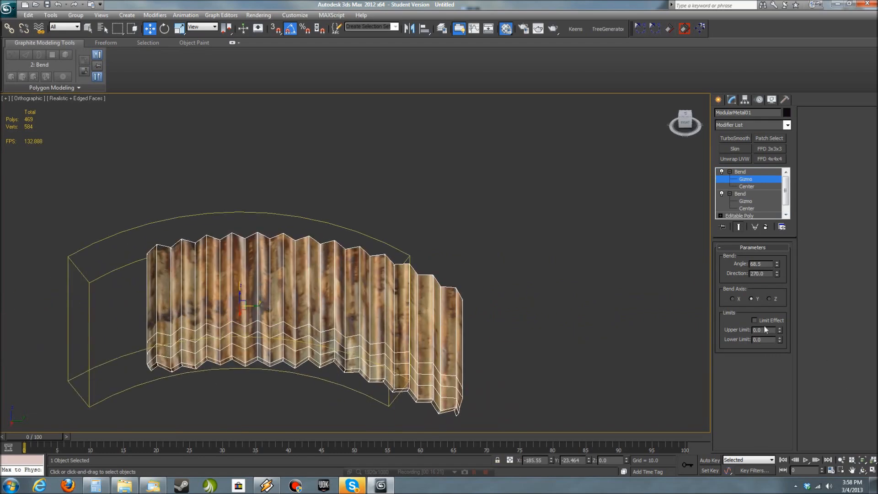
pyautogui.click(755, 320)
pyautogui.rightClick(750, 175)
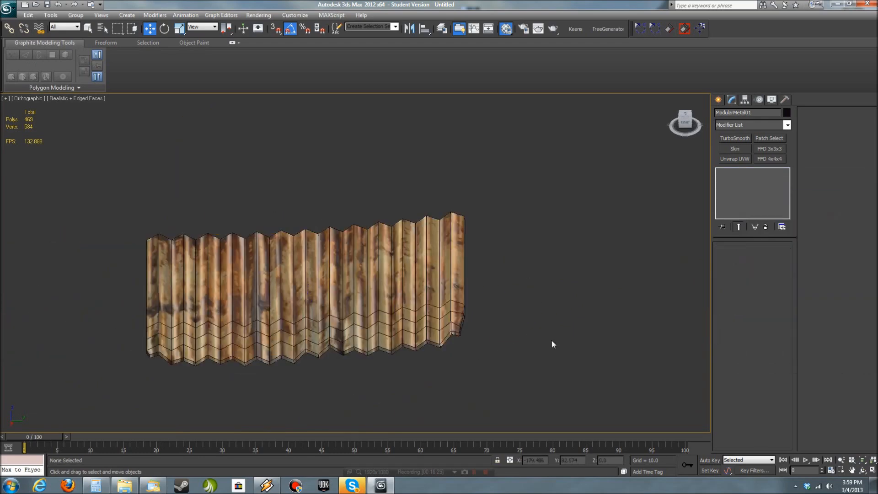
# - Rotate the bent ModularMetal01 panel by about 5 degrees in the left view and return to the perspective view
pyautogui.keyDown('alt'); pyautogui.moveTo(551, 340); pyautogui.dragTo(574, 322, button='middle'); pyautogui.keyUp('alt')
pyautogui.click(494, 259)
pyautogui.press('f')
pyautogui.press('l')
pyautogui.moveTo(455, 304); pyautogui.dragTo(466, 295, button='middle')
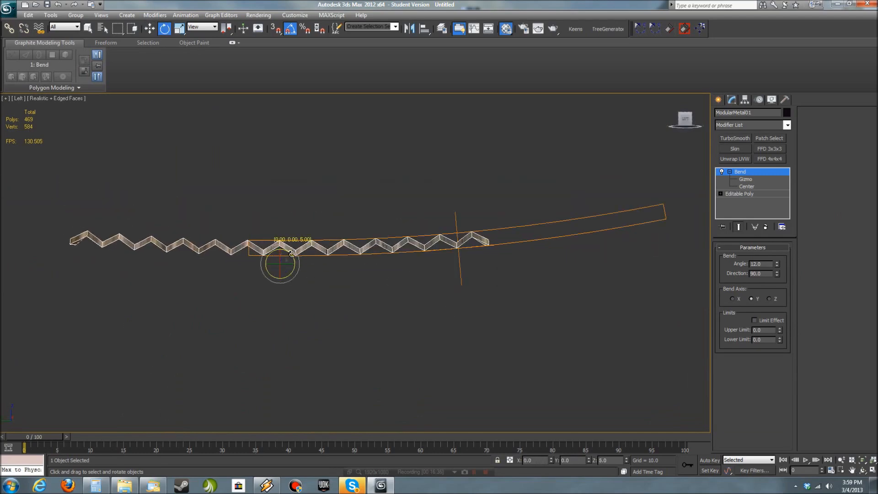
pyautogui.click(355, 336)
pyautogui.press('p')
pyautogui.press('z')
# - Rotate ModularMetal by -90 degrees about X and move it next to ModularMetal03
pyautogui.keyDown('alt'); pyautogui.moveTo(442, 315); pyautogui.dragTo(300, 307, button='middle'); pyautogui.keyUp('alt')
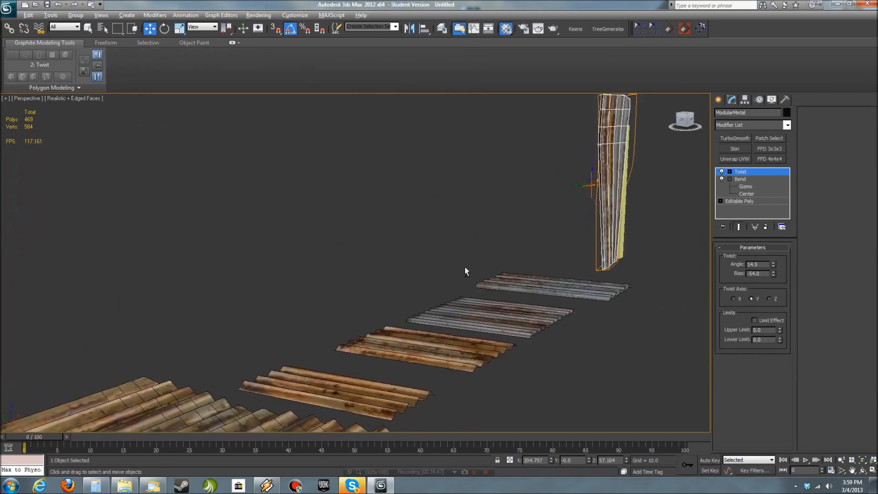
pyautogui.keyDown('alt'); pyautogui.moveTo(464, 271); pyautogui.dragTo(559, 178, button='middle'); pyautogui.keyUp('alt')
pyautogui.moveTo(559, 179); pyautogui.dragTo(572, 136)
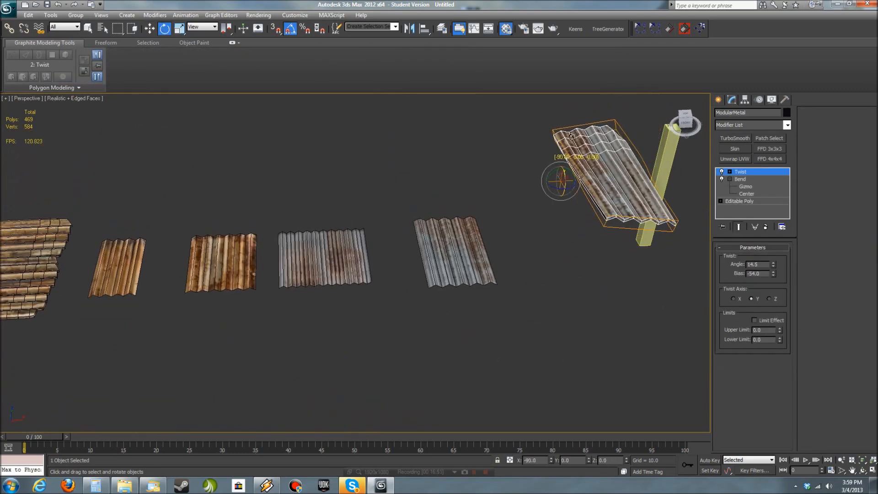
pyautogui.rightClick(626, 461)
pyautogui.keyDown('alt'); pyautogui.moveTo(577, 363); pyautogui.dragTo(530, 411, button='middle'); pyautogui.keyUp('alt')
pyautogui.moveTo(574, 270); pyautogui.dragTo(513, 261)
# - Adjust only the pivot of ModularMetal03, leaving its geometry in place
pyautogui.click(746, 100)
pyautogui.click(752, 157)
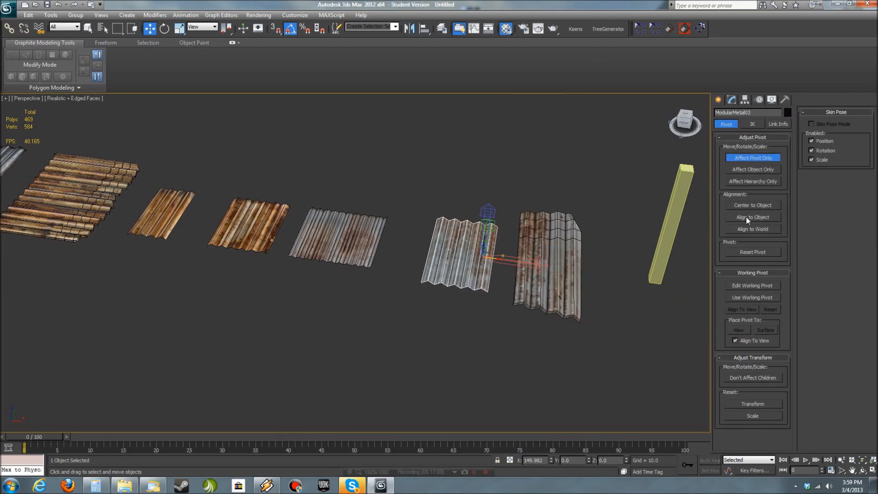
pyautogui.click(754, 158)
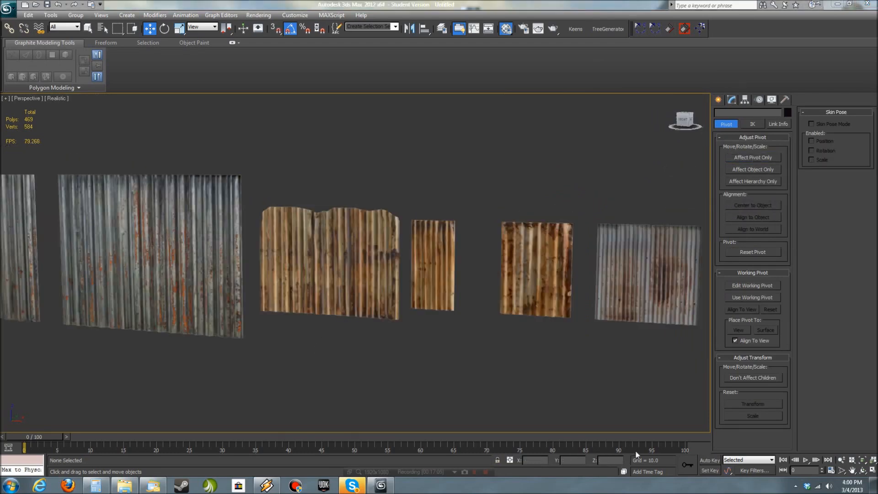
# - Switch the viewport to Shaded display and look over the row of metal panels
pyautogui.keyDown('alt'); pyautogui.moveTo(457, 361); pyautogui.dragTo(521, 379, button='middle'); pyautogui.keyUp('alt')
pyautogui.click(57, 98)
pyautogui.click(74, 120)
pyautogui.moveTo(334, 300)
pyautogui.keyDown('alt'); pyautogui.mouseDown(button='middle')
pyautogui.moveTo(287, 323)
pyautogui.moveTo(317, 302)
pyautogui.moveTo(366, 309)
pyautogui.mouseUp(button='middle'); pyautogui.keyUp('alt')
pyautogui.scroll(2, 318, 302)
pyautogui.scroll(1, 341, 312)
pyautogui.moveTo(366, 309); pyautogui.dragTo(415, 282, button='middle')
pyautogui.moveTo(284, 306); pyautogui.dragTo(700, 324, button='middle')
pyautogui.moveTo(230, 347)
pyautogui.keyDown('alt'); pyautogui.mouseDown(button='middle')
pyautogui.moveTo(539, 347)
pyautogui.moveTo(230, 346)
pyautogui.mouseUp(button='middle'); pyautogui.keyUp('alt')
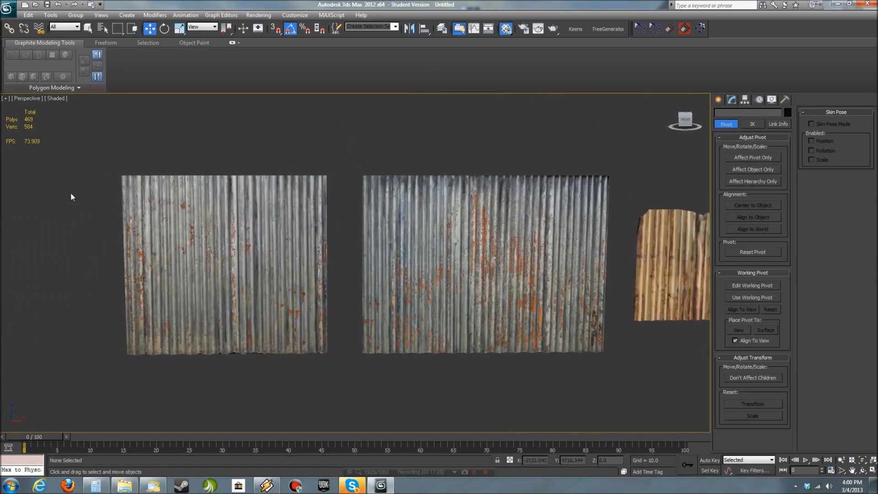
pyautogui.keyDown('alt'); pyautogui.moveTo(348, 284); pyautogui.dragTo(476, 378, button='middle'); pyautogui.keyUp('alt')
# - Switch the viewport to Realistic display and place a photometric Target Light near the panels
pyautogui.click(55, 100)
pyautogui.click(85, 112)
pyautogui.moveTo(654, 345)
pyautogui.mouseDown(button='middle')
pyautogui.moveTo(380, 331)
pyautogui.moveTo(386, 347)
pyautogui.mouseUp(button='middle')
pyautogui.click(717, 100)
pyautogui.click(744, 115)
pyautogui.click(735, 159)
pyautogui.click(416, 268)
pyautogui.click(218, 397)
# - Move the light around the panels to test how it illuminates the corrugation
pyautogui.moveTo(223, 390); pyautogui.dragTo(214, 280)
pyautogui.keyDown('alt'); pyautogui.moveTo(214, 279); pyautogui.dragTo(316, 365, button='middle'); pyautogui.keyUp('alt')
pyautogui.click(223, 280)
pyautogui.moveTo(214, 284); pyautogui.dragTo(367, 237)
pyautogui.keyDown('alt'); pyautogui.moveTo(368, 238); pyautogui.dragTo(194, 320, button='middle'); pyautogui.keyUp('alt')
pyautogui.press('z')
pyautogui.scroll(-7, 421, 363)
pyautogui.moveTo(456, 387)
pyautogui.keyDown('alt'); pyautogui.mouseDown(button='middle')
pyautogui.moveTo(392, 419)
pyautogui.moveTo(454, 396)
pyautogui.mouseUp(button='middle'); pyautogui.keyUp('alt')
# - Delete the test light and return the viewport to Shaded display
pyautogui.press('Delete')
pyautogui.click(62, 100)
pyautogui.click(74, 118)
# - Select all eight corrugated panels and open the layer manager
pyautogui.scroll(-3, 192, 359)
pyautogui.moveTo(192, 359); pyautogui.dragTo(444, 337, button='middle')
pyautogui.scroll(-3, 444, 337)
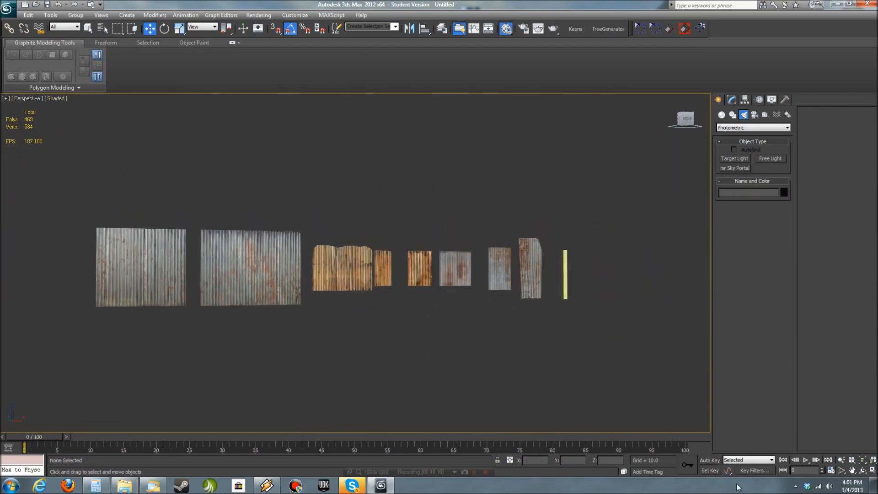
pyautogui.moveTo(569, 368); pyautogui.dragTo(182, 196)
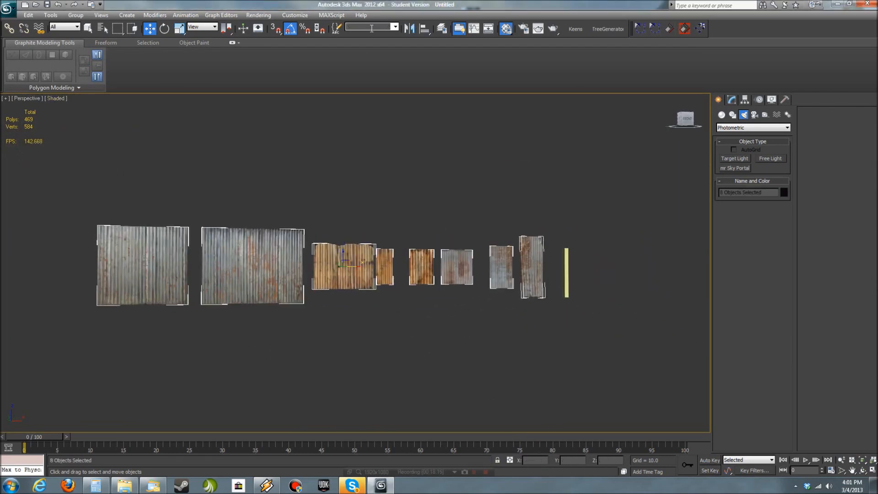
pyautogui.moveTo(877, 137); pyautogui.dragTo(521, 181)
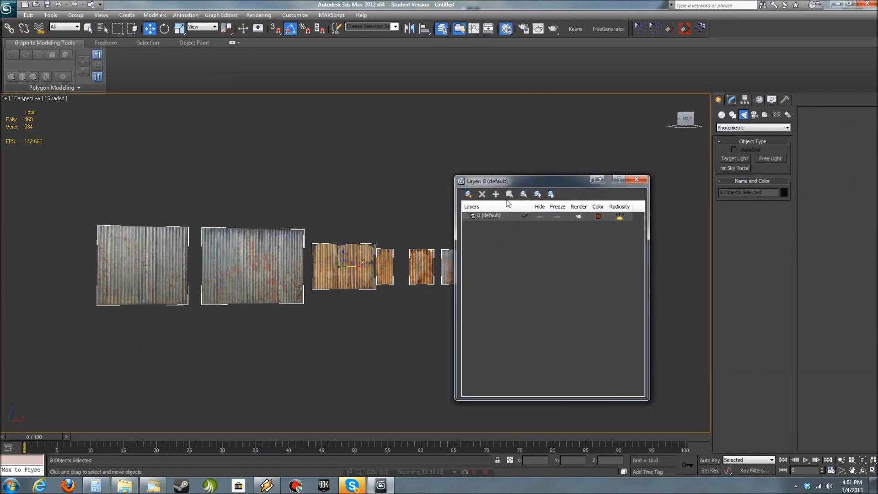
# - Create a new layer and rename it Metal
pyautogui.click(468, 195)
pyautogui.press('m')
pyautogui.press('e')
pyautogui.press('t')
pyautogui.press('a')
pyautogui.press('l')
pyautogui.doubleClick(490, 225)
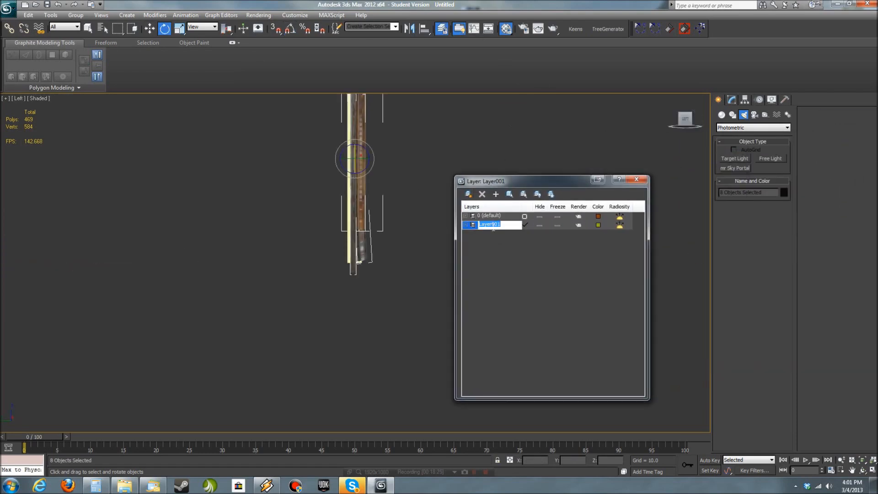
# - Return to the perspective view, add the selected panels to the Metal layer and close the layer manager
pyautogui.keyDown('alt'); pyautogui.moveTo(375, 355); pyautogui.dragTo(331, 319, button='middle'); pyautogui.keyUp('alt')
pyautogui.press('p')
pyautogui.keyDown('alt'); pyautogui.moveTo(382, 353); pyautogui.dragTo(359, 365, button='middle'); pyautogui.keyUp('alt')
pyautogui.click(483, 223)
pyautogui.click(495, 194)
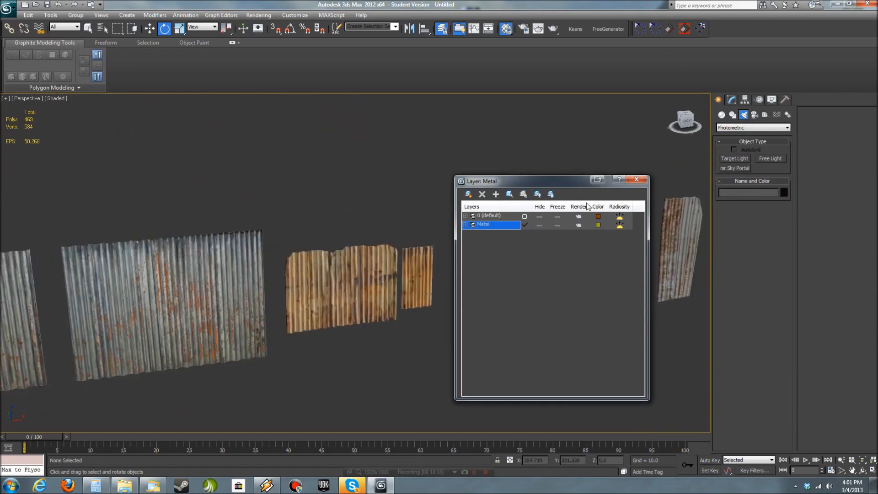
pyautogui.click(441, 28)
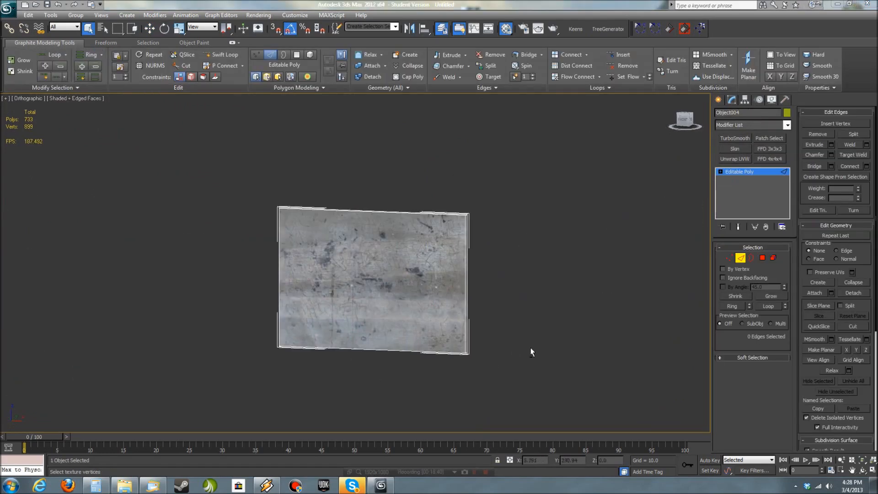
# - Connect the edges of the flat panel Object004 into a grid with 9 vertical and 7 horizontal divisions
pyautogui.keyDown('alt'); pyautogui.moveTo(511, 339); pyautogui.dragTo(580, 329, button='middle'); pyautogui.keyUp('alt')
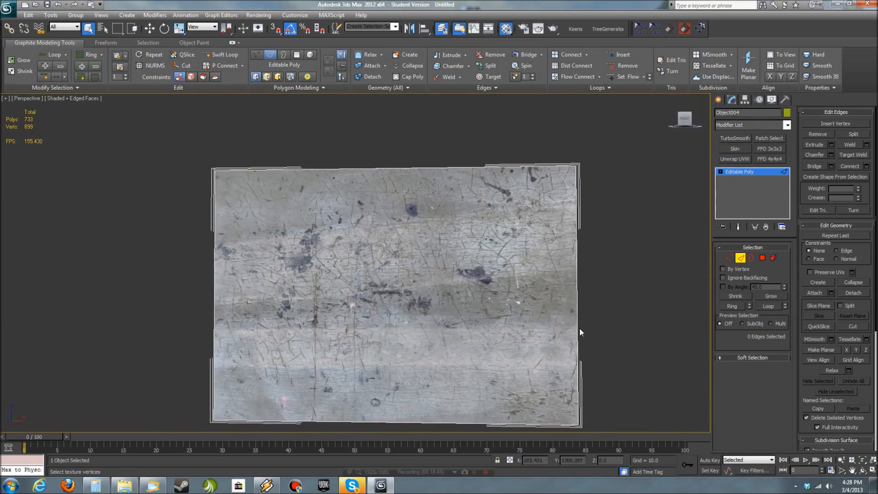
pyautogui.press('f')
pyautogui.click(343, 197)
pyautogui.click(732, 306)
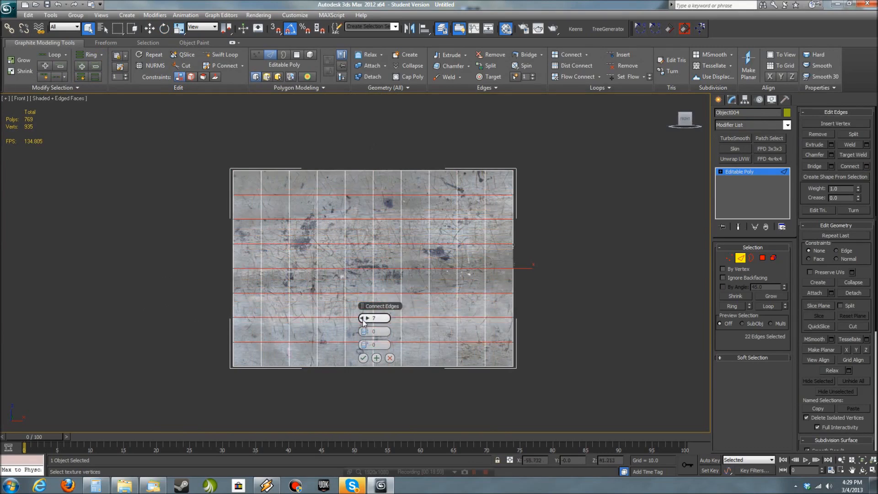
pyautogui.moveTo(425, 362); pyautogui.dragTo(399, 373, button='middle')
# - Leave edge editing, add a Ripple modifier to Object004 and view it in perspective without edged faces
pyautogui.click(740, 258)
pyautogui.click(787, 125)
pyautogui.press('r')
pyautogui.click(739, 208)
pyautogui.keyDown('alt'); pyautogui.moveTo(563, 321); pyautogui.dragTo(514, 316, button='middle'); pyautogui.keyUp('alt')
pyautogui.press('F4')
pyautogui.press('p')
pyautogui.keyDown('alt'); pyautogui.moveTo(402, 391); pyautogui.dragTo(371, 388, button='middle'); pyautogui.keyUp('alt')
pyautogui.scroll(3, 370, 389)
pyautogui.scroll(-3, 529, 337)
pyautogui.keyDown('alt'); pyautogui.moveTo(507, 326); pyautogui.dragTo(579, 323, button='middle'); pyautogui.keyUp('alt')
pyautogui.scroll(1, 579, 323)
# - Set the Ripple's Amplitude 1 to 2.46, Amplitude 2 to 1.04, Phase to 2.5 and Decay to 0.022
pyautogui.moveTo(781, 247); pyautogui.dragTo(781, 152)
pyautogui.keyDown('alt'); pyautogui.moveTo(522, 270); pyautogui.dragTo(566, 266, button='middle'); pyautogui.keyUp('alt')
pyautogui.moveTo(783, 278); pyautogui.dragTo(783, 226)
pyautogui.keyDown('alt'); pyautogui.moveTo(514, 345); pyautogui.dragTo(566, 315, button='middle'); pyautogui.keyUp('alt')
pyautogui.moveTo(782, 308); pyautogui.dragTo(781, 298)
pyautogui.keyDown('alt'); pyautogui.moveTo(512, 327); pyautogui.dragTo(567, 327, button='middle'); pyautogui.keyUp('alt')
pyautogui.moveTo(781, 293); pyautogui.dragTo(780, 288)
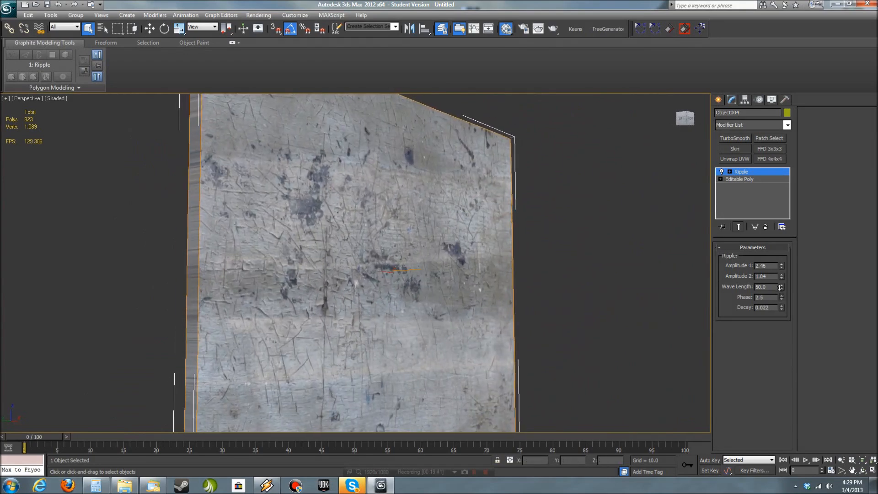
# - Switch the viewport to Realistic display and check the rippled panel from the other side
pyautogui.moveTo(573, 356)
pyautogui.keyDown('alt'); pyautogui.mouseDown(button='middle')
pyautogui.moveTo(473, 360)
pyautogui.moveTo(505, 352)
pyautogui.mouseUp(button='middle'); pyautogui.keyUp('alt')
pyautogui.click(56, 98)
pyautogui.click(78, 110)
pyautogui.keyDown('alt'); pyautogui.moveTo(333, 285); pyautogui.dragTo(320, 310, button='middle'); pyautogui.keyUp('alt')
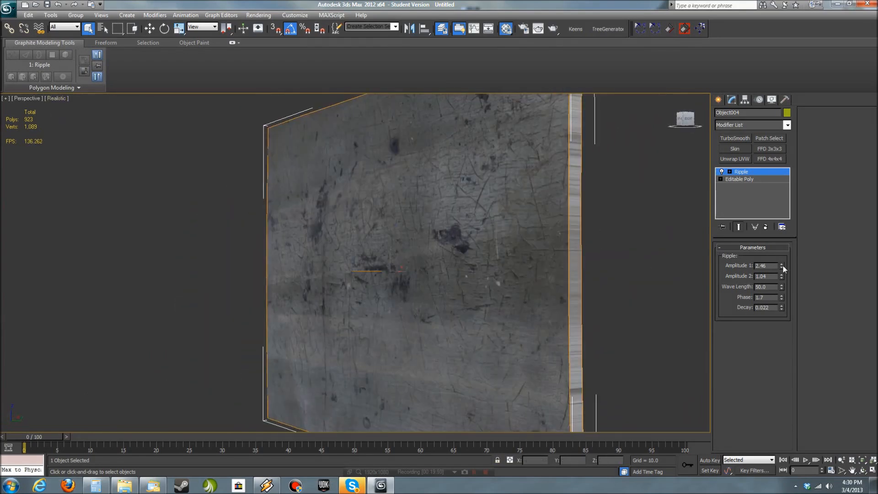
# - Lower the Ripple's Amplitude 1 to 2.214 and Amplitude 2 to 0.686, checking the panel from the front, side and perspective
pyautogui.moveTo(782, 264); pyautogui.dragTo(782, 265)
pyautogui.keyDown('alt'); pyautogui.moveTo(631, 307); pyautogui.dragTo(578, 312, button='middle'); pyautogui.keyUp('alt')
pyautogui.press('f')
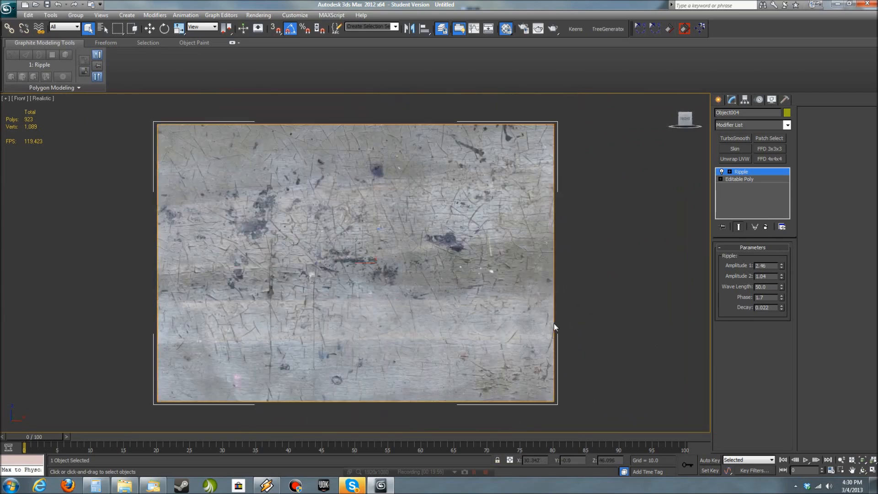
pyautogui.press('l')
pyautogui.scroll(9, 412, 380)
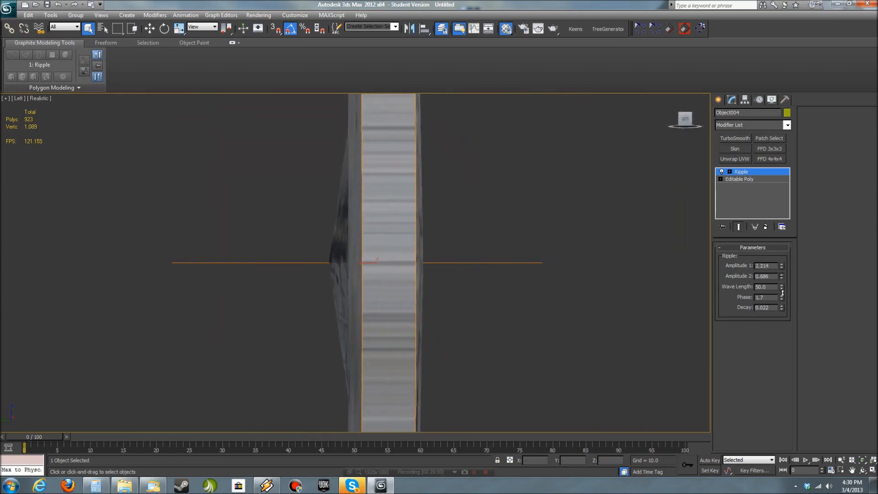
pyautogui.press('p')
pyautogui.keyDown('alt'); pyautogui.moveTo(474, 327); pyautogui.dragTo(491, 292, button='middle'); pyautogui.keyUp('alt')
pyautogui.scroll(-6, 492, 333)
pyautogui.click(763, 256)
pyautogui.keyDown('alt'); pyautogui.moveTo(462, 336); pyautogui.dragTo(467, 318, button='middle'); pyautogui.keyUp('alt')
# - Add an Edit Poly modifier above the Ripple on Object004, select all polygons and leave polygon editing
pyautogui.click(748, 172)
pyautogui.click(747, 178)
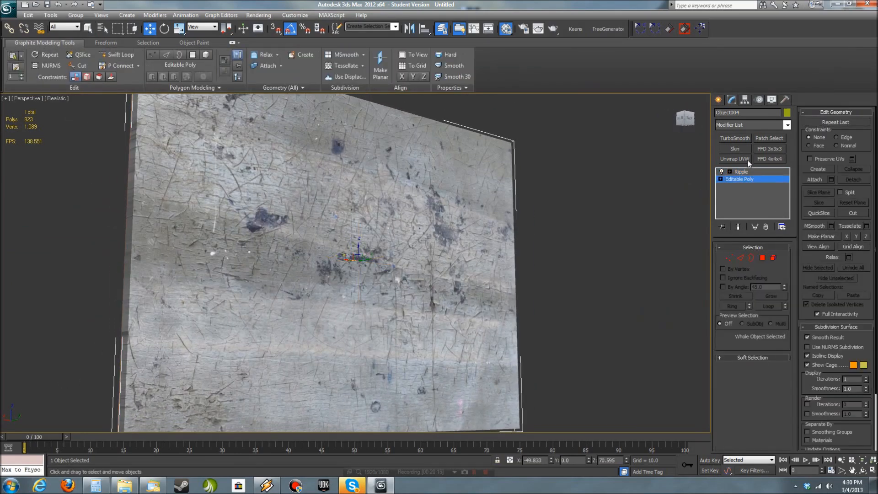
pyautogui.click(741, 172)
pyautogui.click(786, 125)
pyautogui.click(743, 328)
pyautogui.press('4')
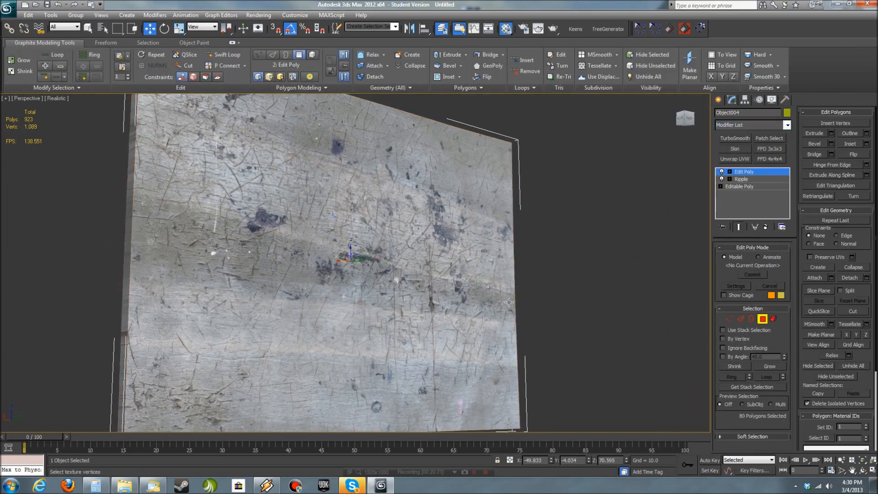
pyautogui.hotkey('ctrl', 'a')
pyautogui.press('z')
pyautogui.scroll(-2, 809, 411)
pyautogui.click(746, 174)
pyautogui.click(640, 283)
pyautogui.moveTo(636, 297)
pyautogui.keyDown('alt'); pyautogui.mouseDown(button='middle')
pyautogui.moveTo(559, 351)
pyautogui.moveTo(619, 331)
pyautogui.moveTo(627, 346)
pyautogui.moveTo(643, 331)
pyautogui.moveTo(611, 353)
pyautogui.moveTo(558, 366)
pyautogui.moveTo(602, 416)
pyautogui.moveTo(461, 360)
pyautogui.moveTo(379, 389)
pyautogui.moveTo(441, 350)
pyautogui.moveTo(403, 386)
pyautogui.mouseUp(button='middle'); pyautogui.keyUp('alt')
pyautogui.click(441, 350)
# - Add an Unwrap UVW modifier to the panel and show Map #3 (BeachModular_Wood) behind the UVs in the UV editor
pyautogui.click(735, 159)
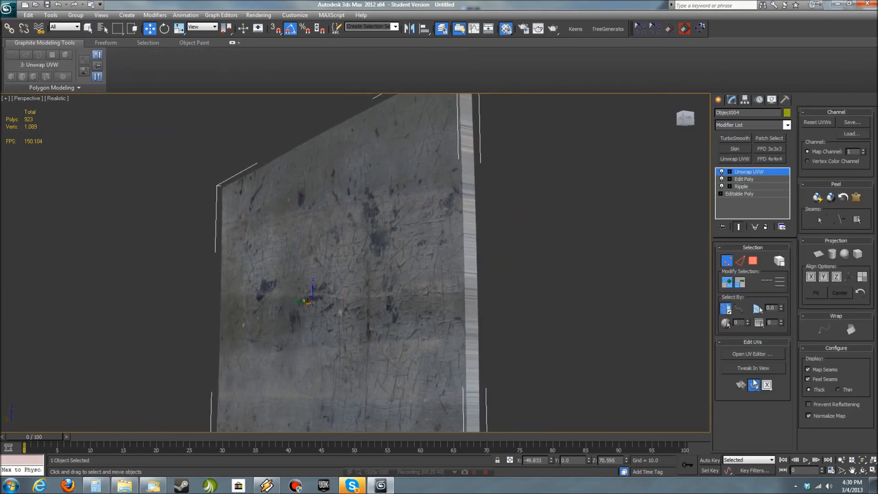
pyautogui.click(286, 66)
pyautogui.click(277, 80)
# - Select the panel's narrow vertical side faces in face mode, using a planar angle threshold of 0.01
pyautogui.keyDown('alt'); pyautogui.moveTo(503, 249); pyautogui.dragTo(563, 320, button='middle'); pyautogui.keyUp('alt')
pyautogui.click(753, 261)
pyautogui.click(464, 259)
pyautogui.click(773, 307)
pyautogui.write('0.01')
pyautogui.click(490, 268)
pyautogui.click(559, 319)
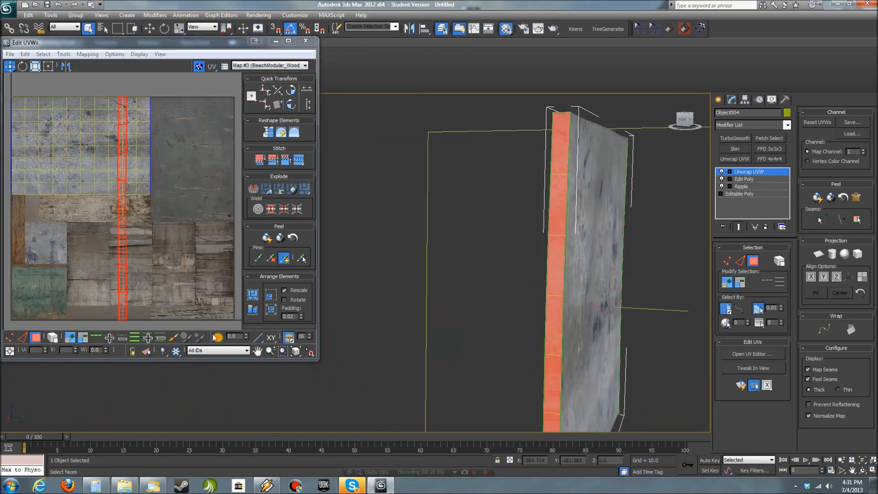
# - Scale the vertical side strip's UVs with the freeform tool so they fit inside the light metal area of the texture
pyautogui.moveTo(128, 265); pyautogui.dragTo(192, 255, button='middle')
pyautogui.click(47, 67)
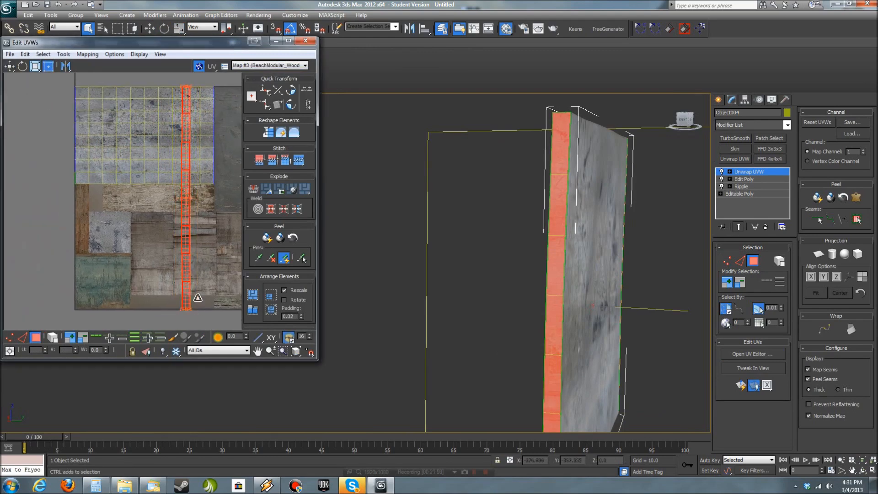
pyautogui.moveTo(242, 267); pyautogui.dragTo(221, 226, button='middle')
pyautogui.scroll(-2, 221, 226)
pyautogui.moveTo(523, 273); pyautogui.dragTo(474, 293, button='middle')
pyautogui.moveTo(481, 393); pyautogui.dragTo(658, 359, button='middle')
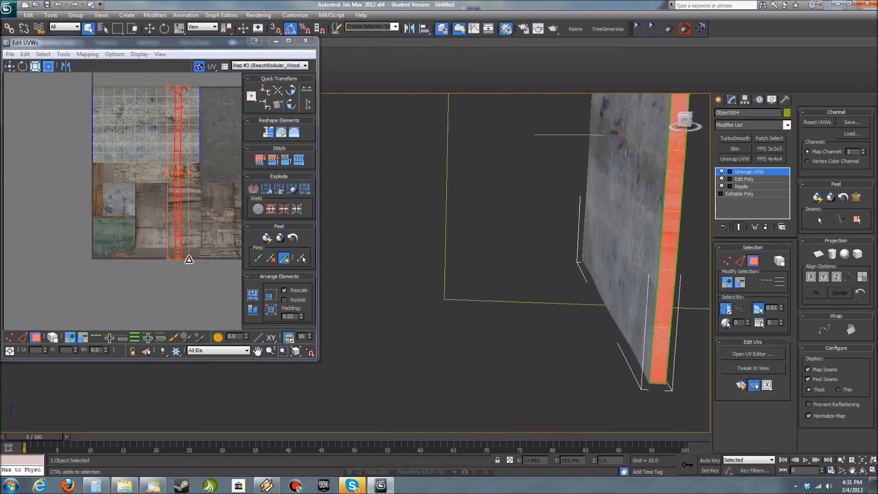
pyautogui.moveTo(189, 259); pyautogui.dragTo(187, 141, button='middle')
pyautogui.scroll(5, 187, 142)
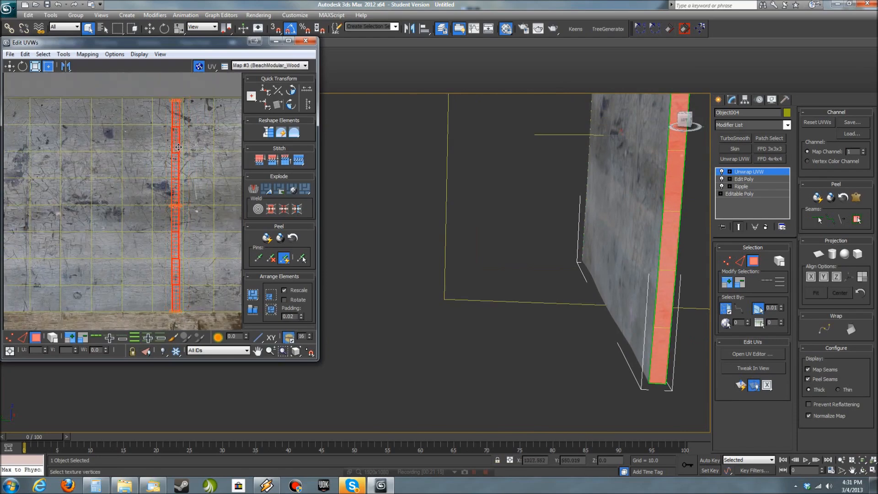
# - Select the panel's narrow horizontal edge faces and scale and move their UV strip into the light metal area of the texture
pyautogui.keyDown('alt'); pyautogui.moveTo(467, 265); pyautogui.dragTo(514, 275, button='middle'); pyautogui.keyUp('alt')
pyautogui.click(476, 219)
pyautogui.keyDown('alt'); pyautogui.moveTo(480, 237); pyautogui.dragTo(521, 183, button='middle'); pyautogui.keyUp('alt')
pyautogui.keyDown('ctrl'); pyautogui.click(522, 268); pyautogui.keyUp('ctrl')
pyautogui.scroll(-2, 196, 241)
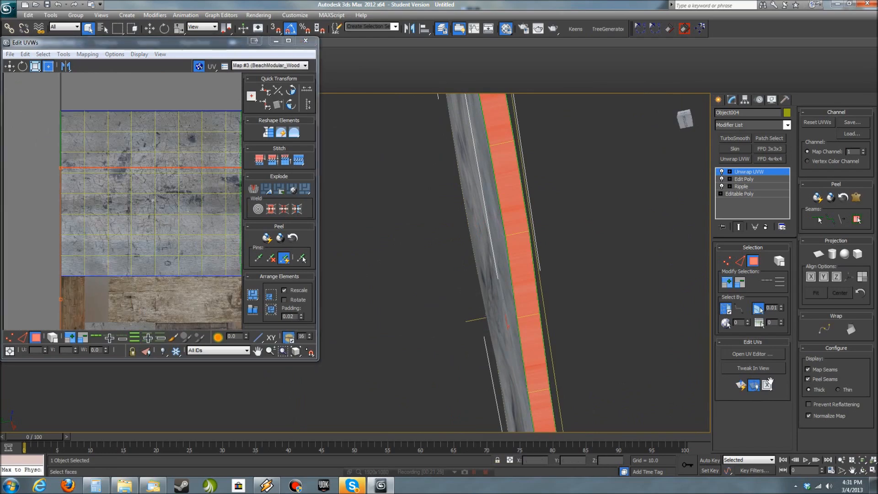
pyautogui.scroll(-3, 234, 262)
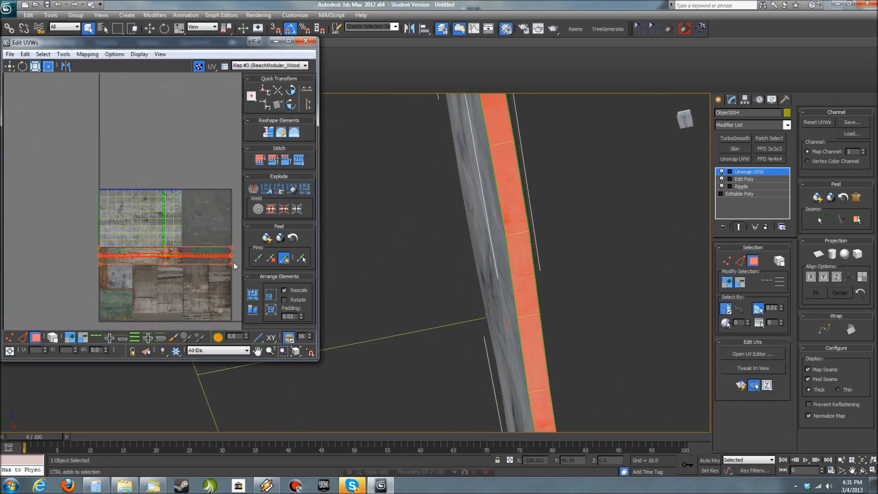
pyautogui.scroll(5, 180, 255)
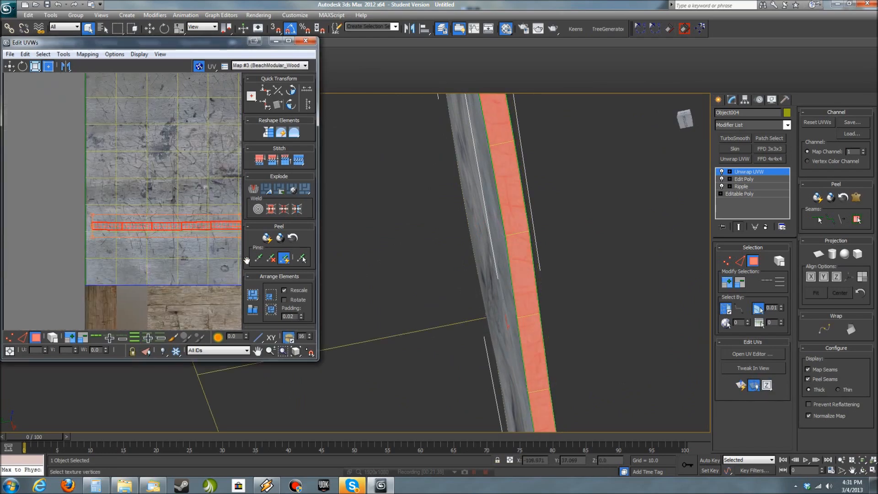
# - Close the UV editor, deselect the panel and check its unwrapped texture from several sides
pyautogui.click(331, 147)
pyautogui.click(306, 41)
pyautogui.click(561, 226)
pyautogui.press('z')
pyautogui.moveTo(561, 226)
pyautogui.keyDown('alt'); pyautogui.mouseDown(button='middle')
pyautogui.moveTo(494, 366)
pyautogui.moveTo(505, 343)
pyautogui.mouseUp(button='middle'); pyautogui.keyUp('alt')
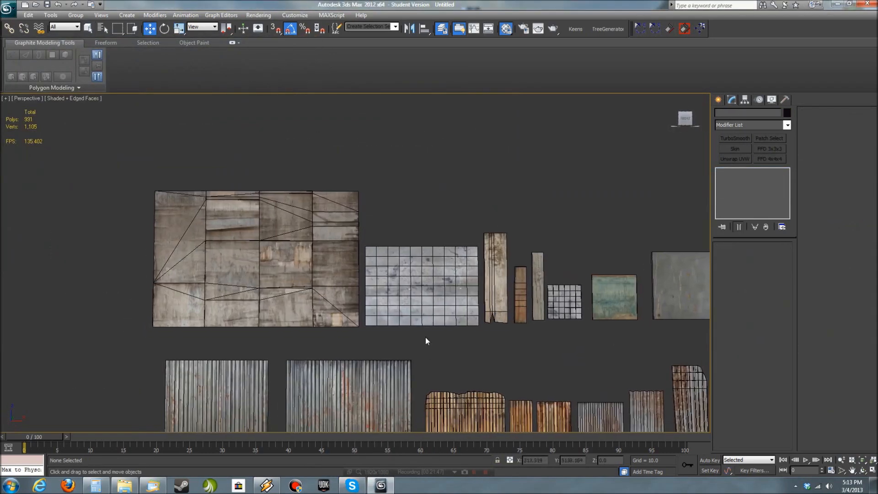
pyautogui.keyDown('alt'); pyautogui.moveTo(425, 341); pyautogui.dragTo(621, 335, button='middle'); pyautogui.keyUp('alt')
pyautogui.scroll(5, 551, 331)
pyautogui.scroll(-3, 475, 175)
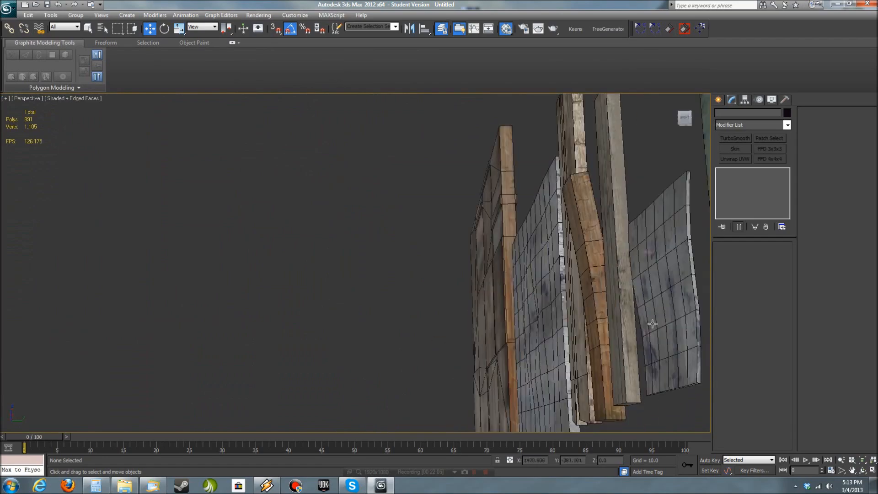
# - Examine the finished wood and metal pieces up close and as a whole set, in both wireframe and shaded display
pyautogui.click(553, 306)
pyautogui.press('z')
pyautogui.keyDown('alt'); pyautogui.moveTo(553, 306); pyautogui.dragTo(162, 220, button='middle'); pyautogui.keyUp('alt')
pyautogui.click(552, 295)
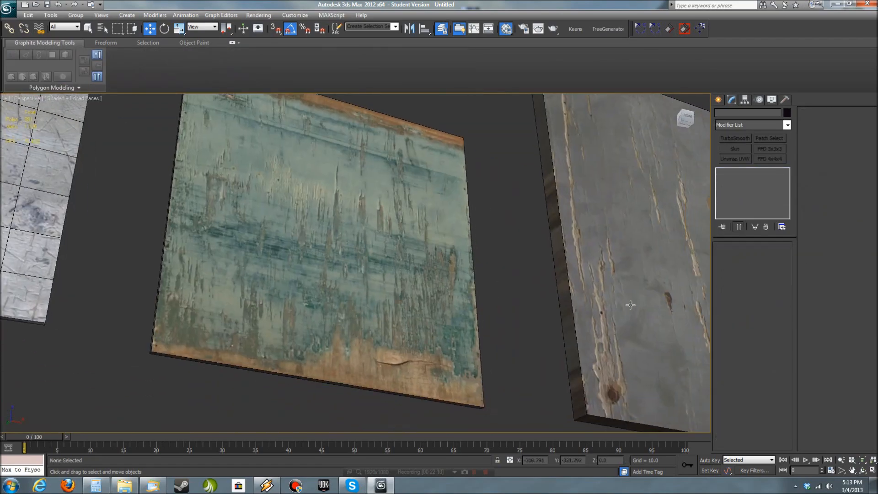
pyautogui.scroll(-5, 627, 320)
pyautogui.keyDown('alt'); pyautogui.moveTo(628, 322); pyautogui.dragTo(578, 355, button='middle'); pyautogui.keyUp('alt')
pyautogui.click(570, 262)
pyautogui.press('F3')
pyautogui.click(552, 316)
pyautogui.keyDown('alt'); pyautogui.moveTo(553, 315); pyautogui.dragTo(579, 321, button='middle'); pyautogui.keyUp('alt')
pyautogui.scroll(-3, 401, 367)
pyautogui.scroll(-5, 577, 312)
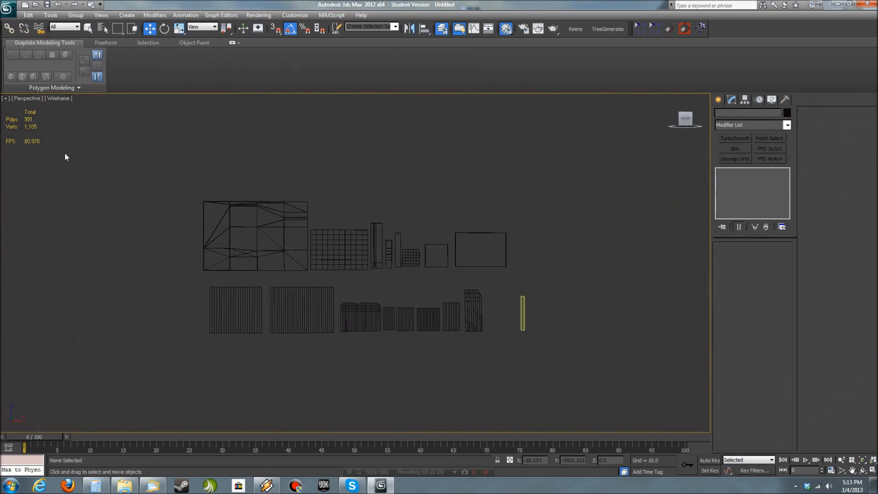
pyautogui.press('F3')
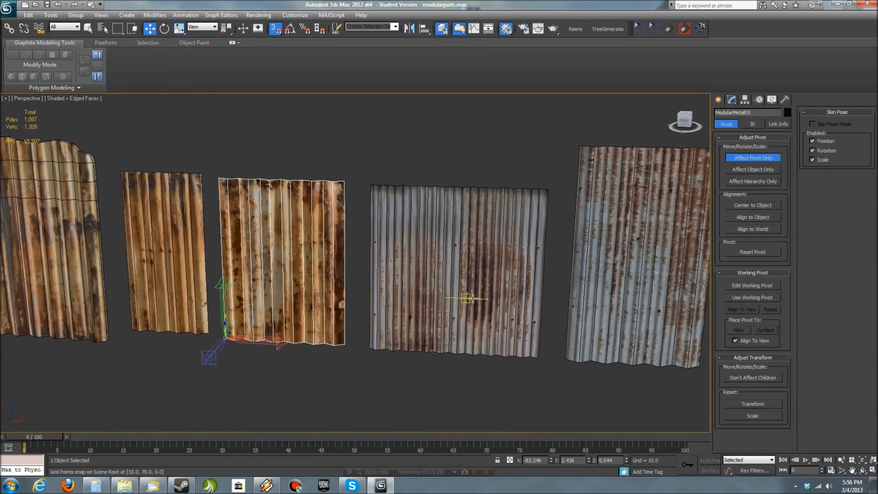
# - Move the pivot of the tall rusty ModularMetal panel to its lower-left corner with snapping, then leave pivot editing and deselect it
pyautogui.click(473, 298)
pyautogui.click(607, 317)
pyautogui.moveTo(569, 321); pyautogui.dragTo(385, 302, button='middle')
pyautogui.click(578, 292)
pyautogui.moveTo(573, 291); pyautogui.dragTo(431, 293, button='middle')
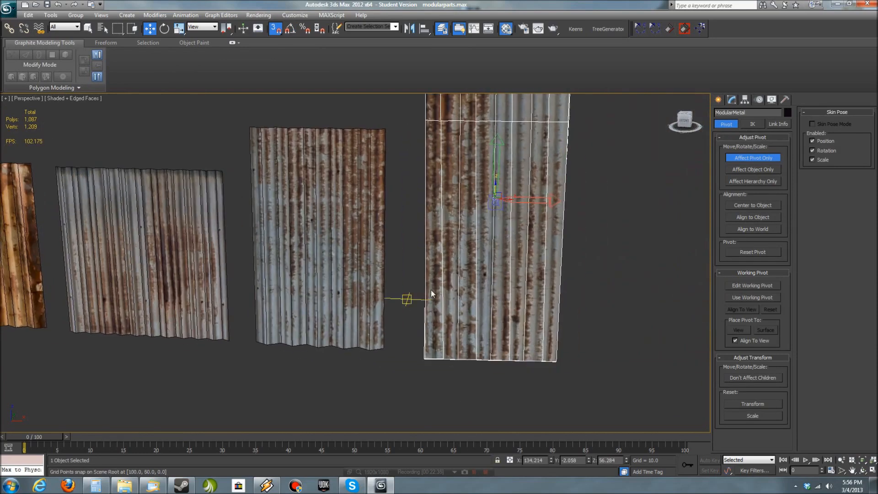
pyautogui.click(746, 156)
pyautogui.click(718, 99)
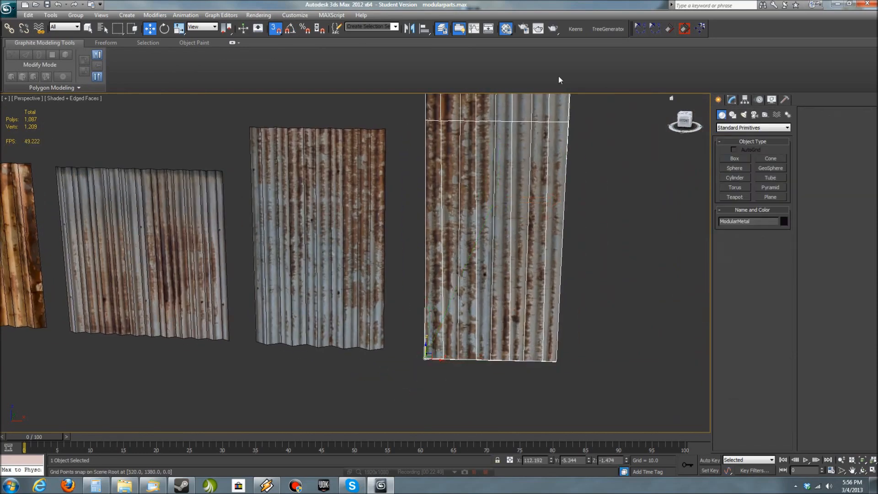
pyautogui.scroll(-10, 407, 348)
pyautogui.click(457, 393)
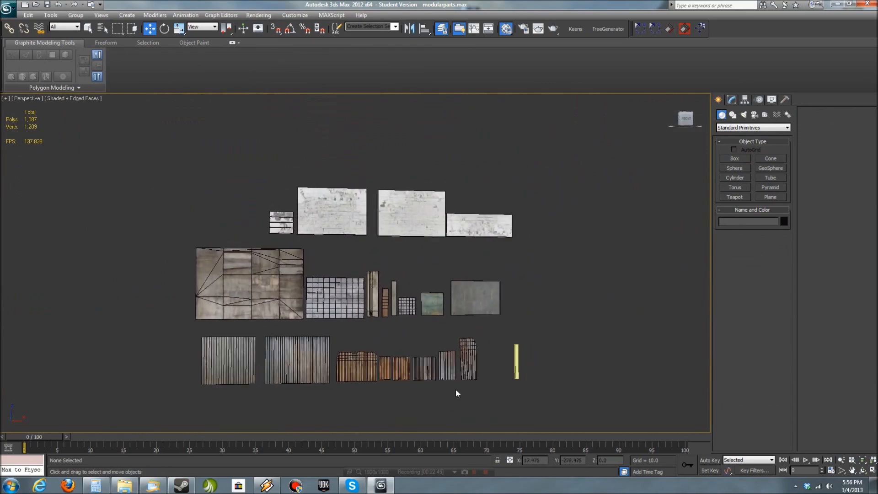
# - Inspect the new white brick wall pieces and the complete kit in wireframe and shaded display
pyautogui.scroll(15, 364, 386)
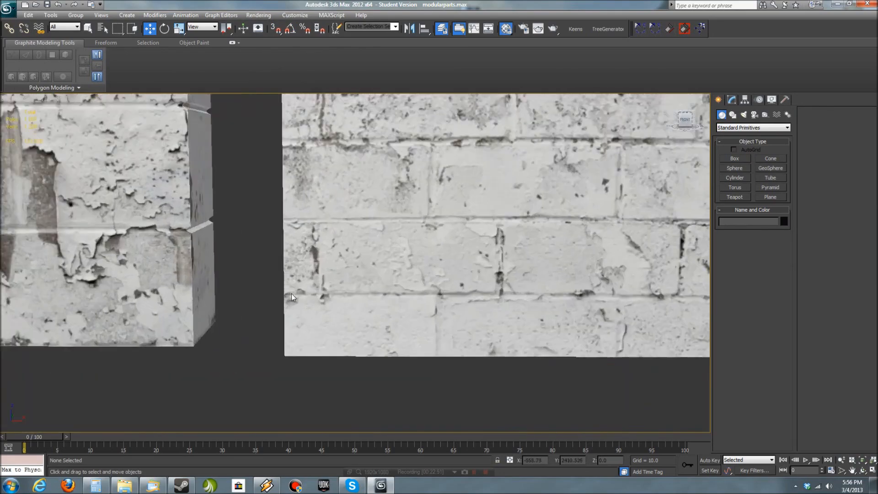
pyautogui.moveTo(292, 293); pyautogui.dragTo(526, 366, button='middle')
pyautogui.scroll(-5, 422, 377)
pyautogui.moveTo(421, 377); pyautogui.dragTo(384, 364, button='middle')
pyautogui.press('F3')
pyautogui.moveTo(464, 366); pyautogui.dragTo(411, 369, button='middle')
pyautogui.scroll(-5, 446, 298)
pyautogui.scroll(1, 439, 314)
pyautogui.press('F3')
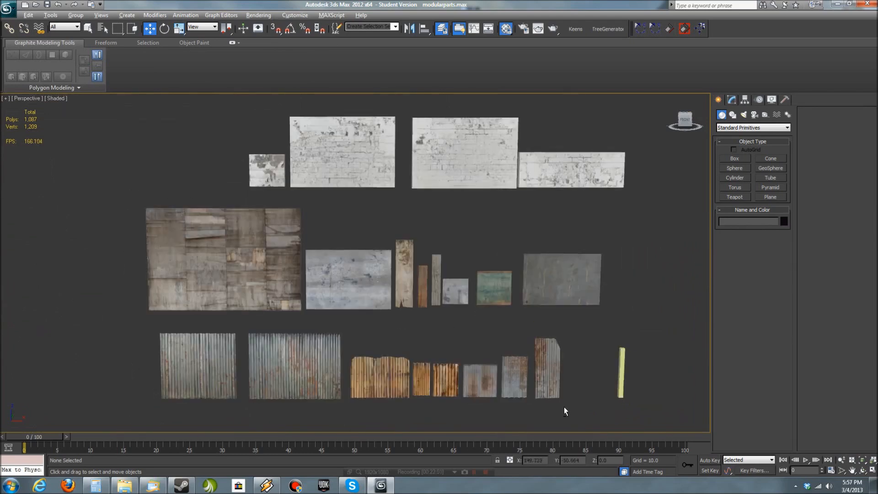
pyautogui.moveTo(316, 291); pyautogui.dragTo(355, 275, button='middle')
pyautogui.keyDown('alt'); pyautogui.moveTo(381, 319); pyautogui.dragTo(387, 326, button='middle'); pyautogui.keyUp('alt')
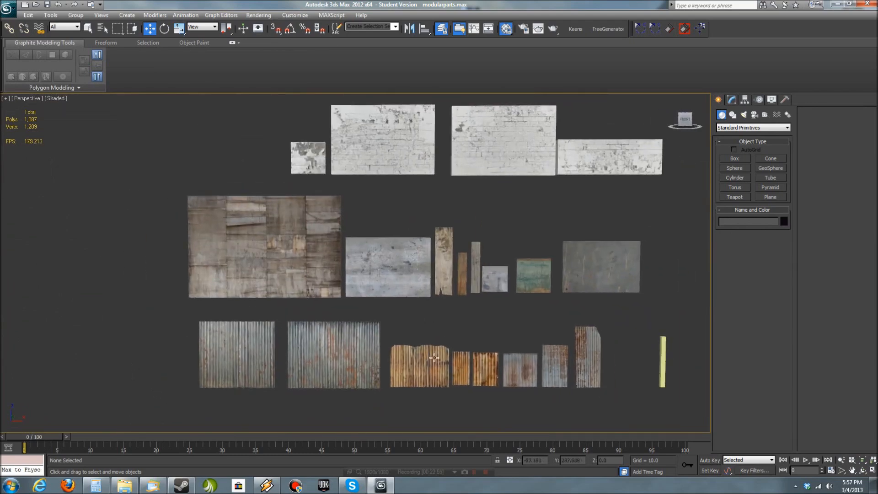
# - Merge all objects from ref.max in the beach set folder into the scene
pyautogui.click(8, 8)
pyautogui.moveTo(46, 131)
pyautogui.click(152, 80)
pyautogui.doubleClick(41, 109)
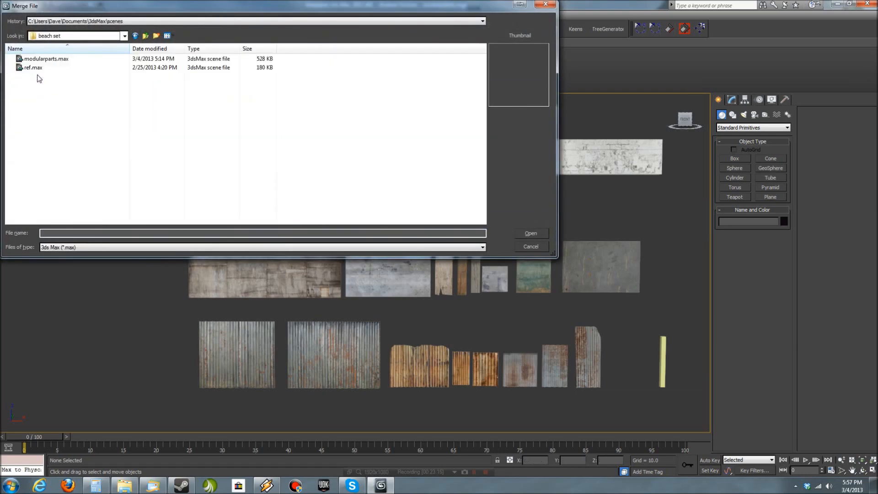
pyautogui.click(532, 234)
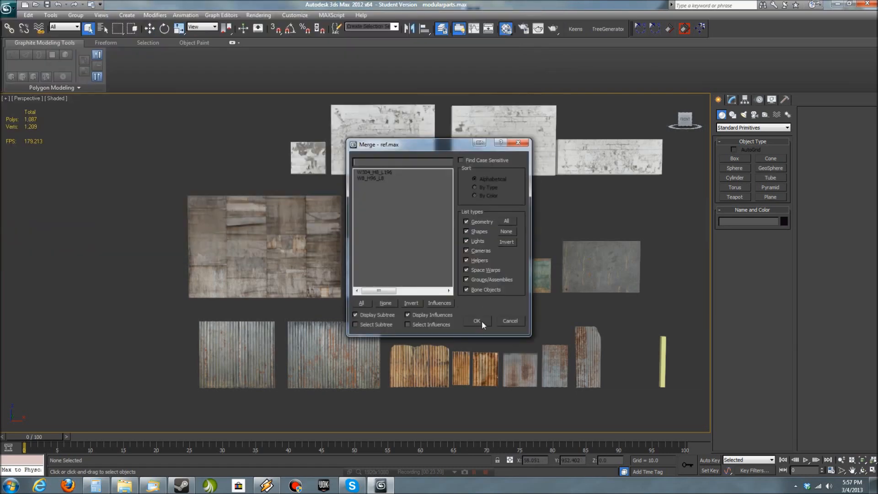
pyautogui.click(362, 304)
pyautogui.click(483, 322)
# - Move the two merged reference objects along X, clear of the kit pieces and beyond the yellow reference bar
pyautogui.moveTo(482, 322); pyautogui.dragTo(182, 254, button='middle')
pyautogui.scroll(-3, 183, 254)
pyautogui.press('w')
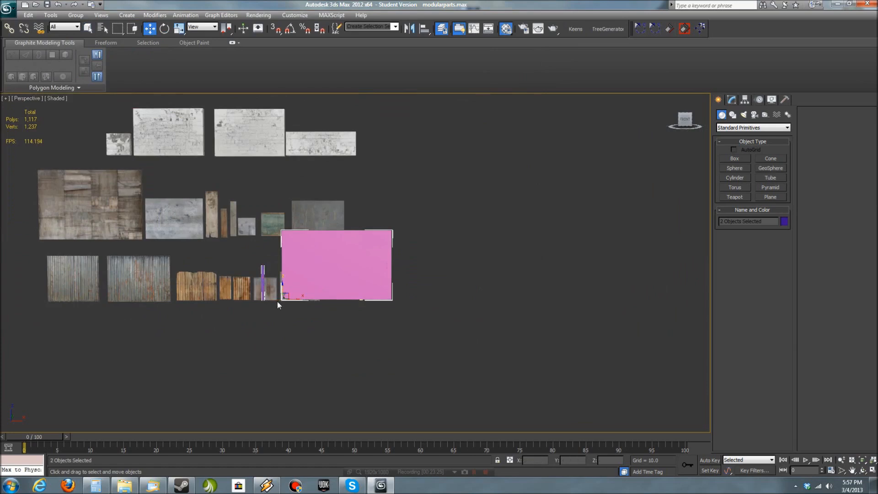
pyautogui.moveTo(300, 298); pyautogui.dragTo(426, 302)
pyautogui.moveTo(531, 325); pyautogui.dragTo(544, 353, button='middle')
# - Turn on See-Through display for the W304_H8_L196 reference wall in its object properties
pyautogui.rightClick(508, 297)
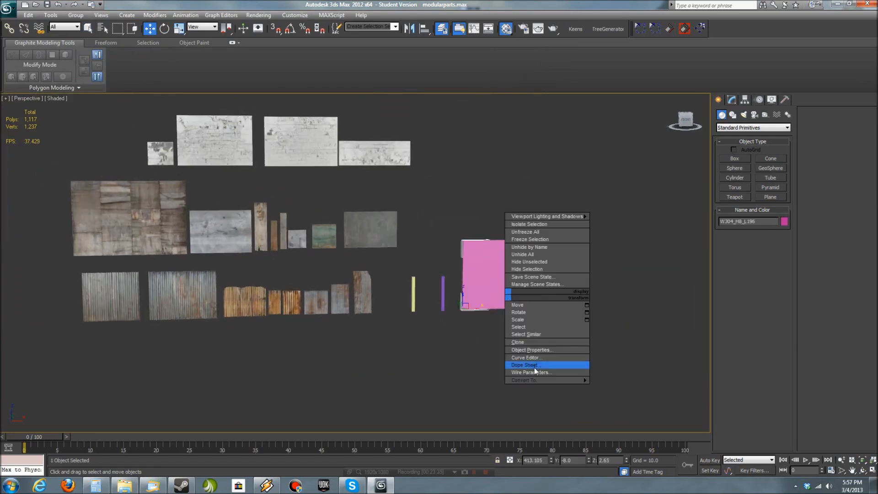
pyautogui.click(540, 351)
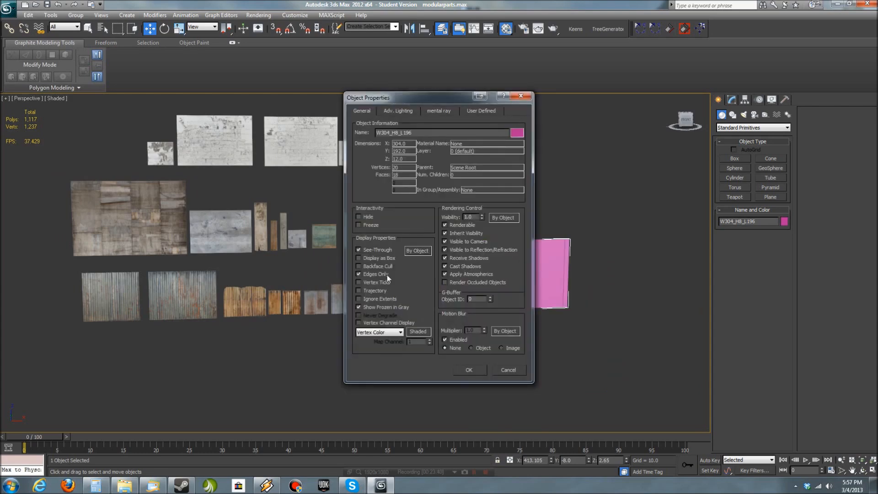
pyautogui.click(468, 370)
# - Unfreeze all objects in the scene
pyautogui.scroll(5, 528, 363)
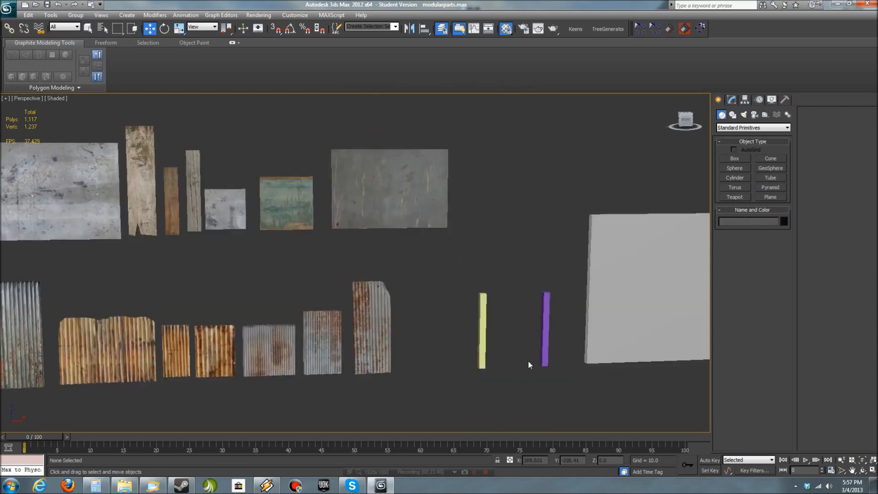
pyautogui.moveTo(599, 363); pyautogui.dragTo(382, 295, button='middle')
pyautogui.scroll(-3, 382, 294)
pyautogui.moveTo(350, 270); pyautogui.dragTo(514, 317, button='middle')
pyautogui.keyDown('alt'); pyautogui.moveTo(567, 325); pyautogui.dragTo(445, 310, button='middle'); pyautogui.keyUp('alt')
pyautogui.scroll(-3, 551, 347)
pyautogui.rightClick(450, 336)
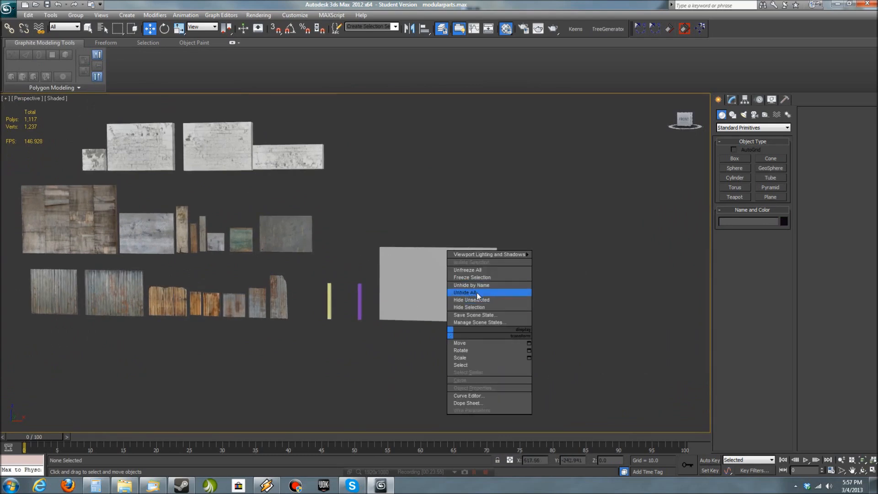
pyautogui.click(480, 270)
# - Clone the W304_H8_L196 reference wall twice, snapping the copies end to end and naming the first copy W304_H8_L196_2
pyautogui.click(436, 297)
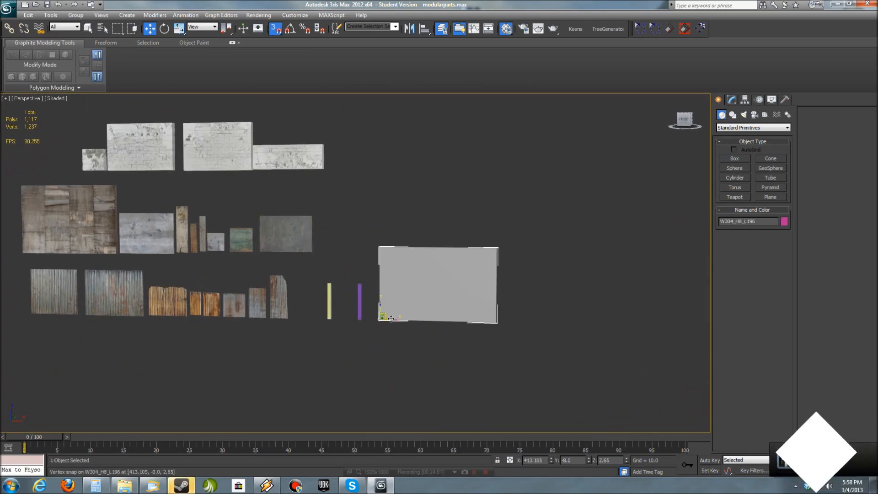
pyautogui.keyDown('shift'); pyautogui.moveTo(395, 319); pyautogui.dragTo(496, 320); pyautogui.keyUp('shift')
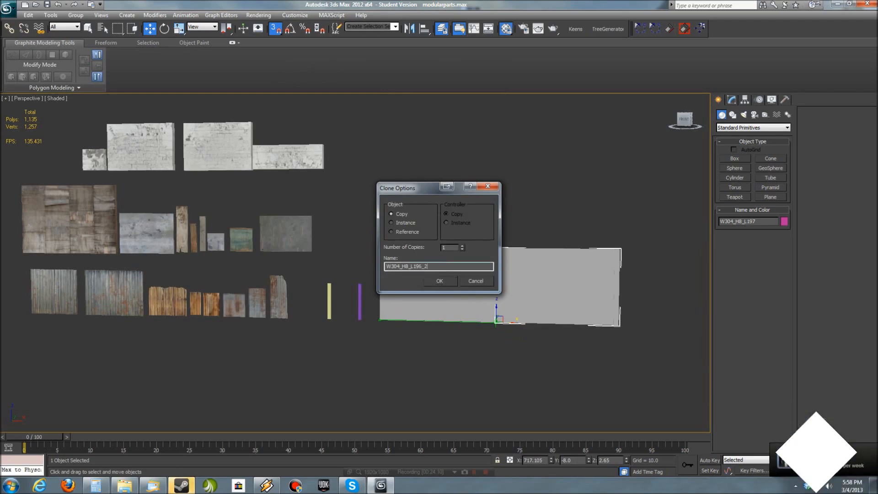
pyautogui.press('Return')
pyautogui.keyDown('shift'); pyautogui.moveTo(496, 320); pyautogui.dragTo(618, 322); pyautogui.keyUp('shift')
pyautogui.click(445, 281)
# - Clone the third wall section once more, snapped to its far end to extend the row, and deselect it
pyautogui.moveTo(576, 359)
pyautogui.mouseDown(button='middle')
pyautogui.moveTo(470, 363)
pyautogui.moveTo(466, 385)
pyautogui.mouseUp(button='middle')
pyautogui.scroll(3, 459, 381)
pyautogui.scroll(-3, 383, 344)
pyautogui.scroll(1, 485, 333)
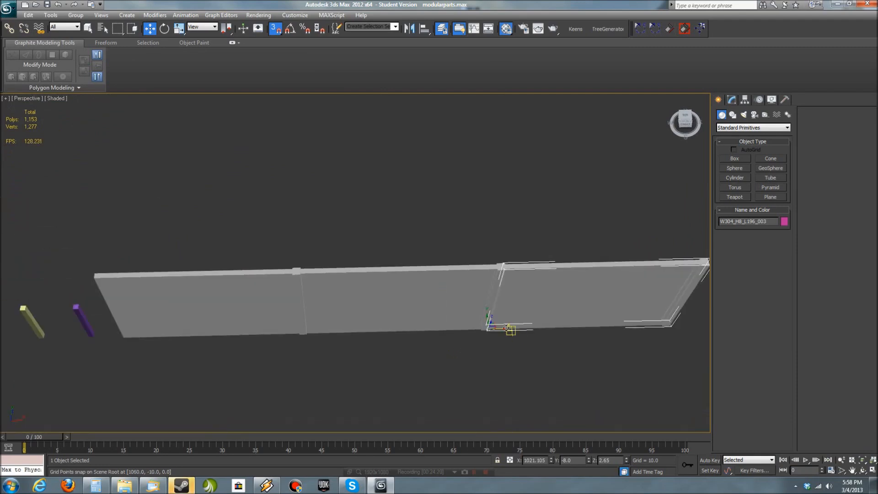
pyautogui.keyDown('shift'); pyautogui.moveTo(509, 329); pyautogui.dragTo(583, 326); pyautogui.keyUp('shift')
pyautogui.keyDown('shift'); pyautogui.moveTo(670, 319); pyautogui.dragTo(670, 318); pyautogui.keyUp('shift')
pyautogui.click(443, 280)
pyautogui.scroll(-3, 531, 347)
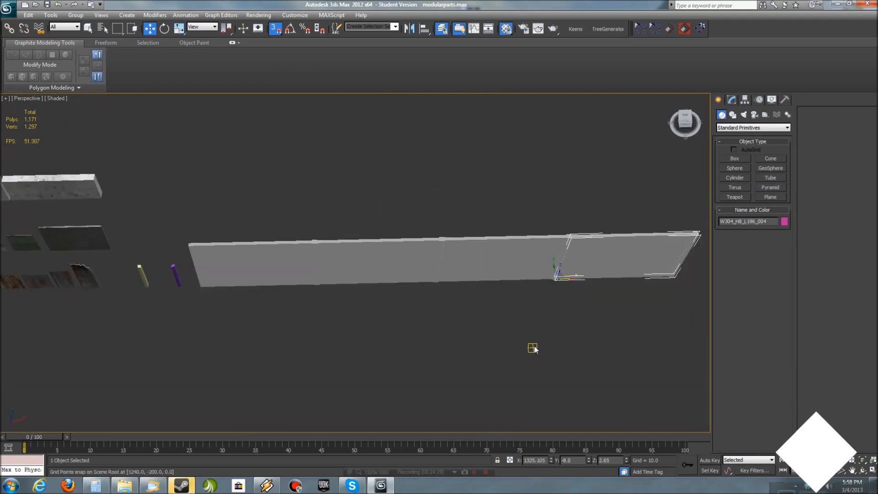
pyautogui.scroll(6, 520, 362)
pyautogui.scroll(-8, 408, 381)
pyautogui.click(654, 340)
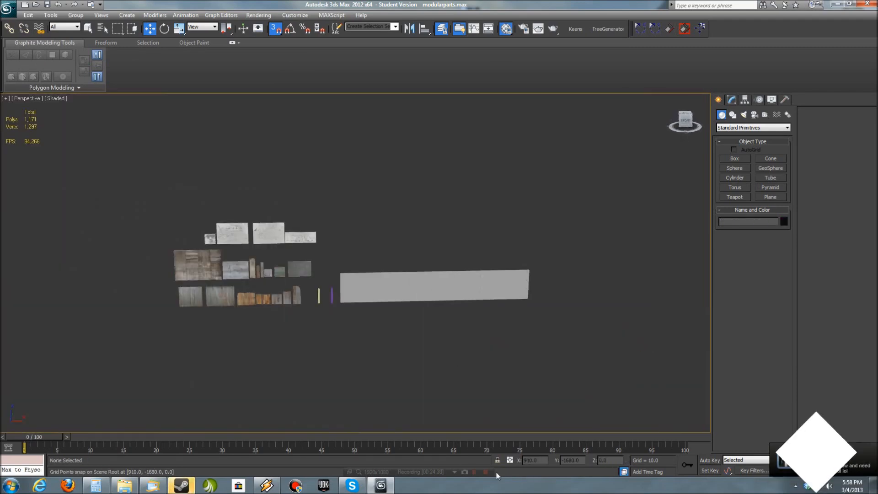
# - Turn off See-Through display for the W304_H8_L196 wall in its object properties
pyautogui.scroll(3, 472, 317)
pyautogui.rightClick(472, 315)
pyautogui.click(517, 395)
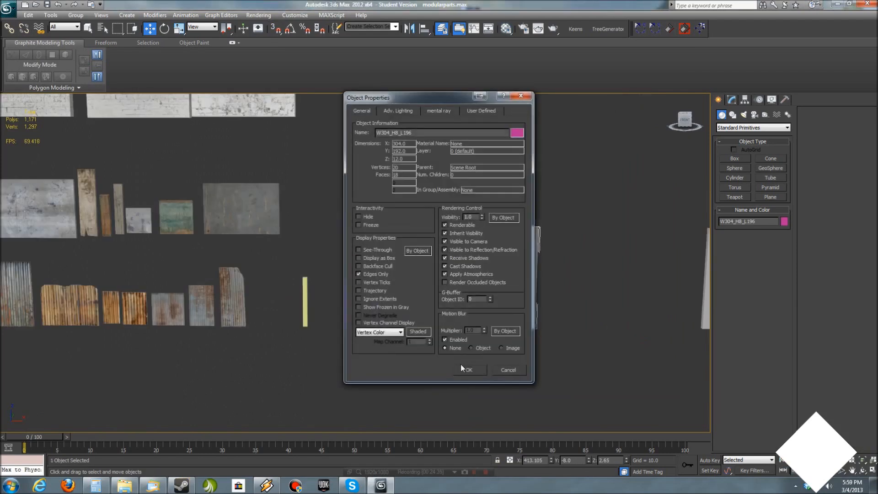
pyautogui.click(466, 368)
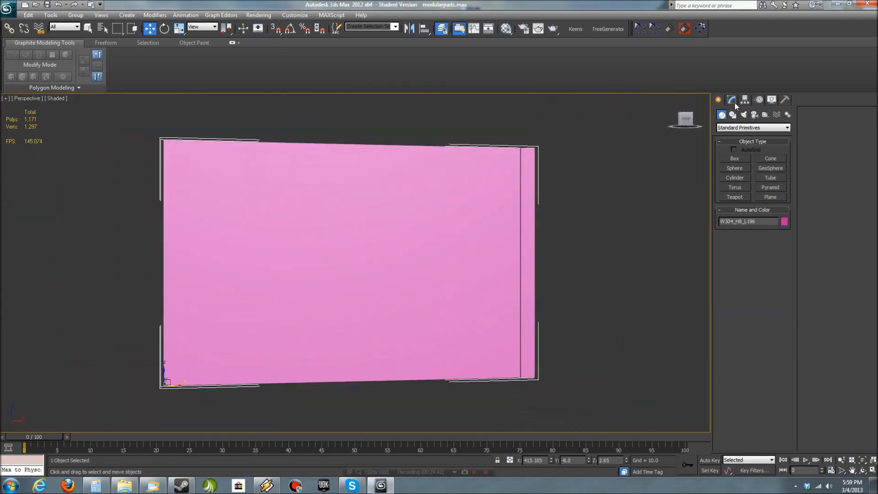
# - Open the isolated W304_H8_L196 wall's Unwrap UVW in the UV editor and flatten-map all of its faces
pyautogui.click(732, 99)
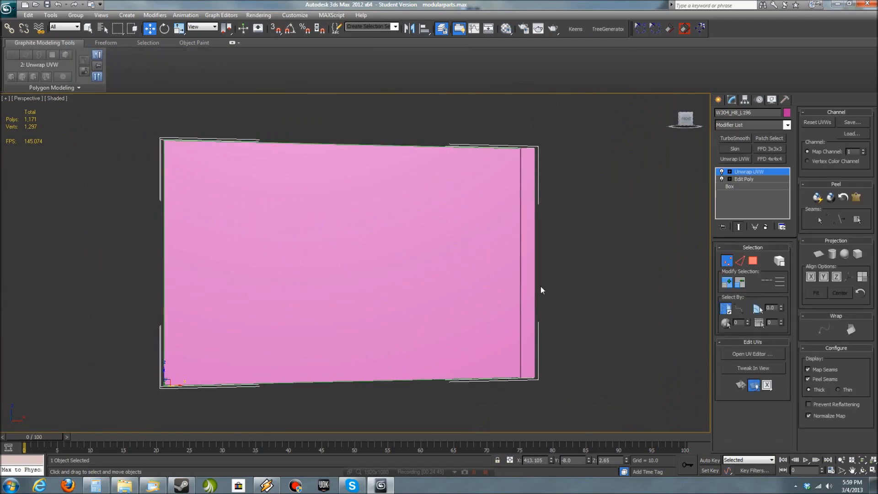
pyautogui.moveTo(251, 44); pyautogui.dragTo(877, 205)
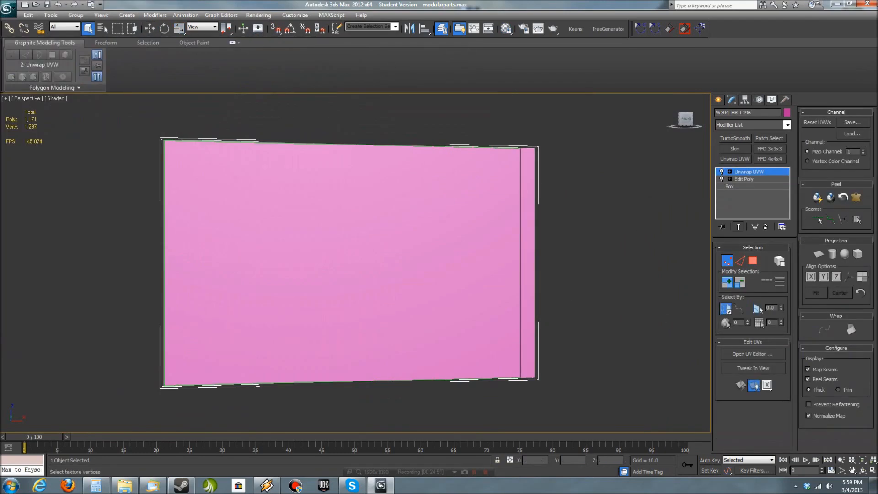
pyautogui.click(445, 237)
pyautogui.keyDown('alt'); pyautogui.moveTo(445, 238); pyautogui.dragTo(442, 252, button='middle'); pyautogui.keyUp('alt')
pyautogui.moveTo(877, 137); pyautogui.dragTo(415, 2)
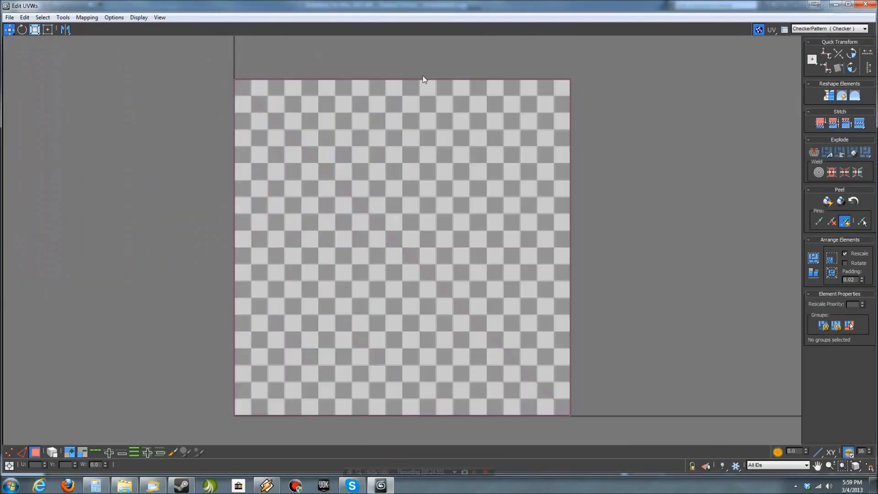
pyautogui.hotkey('ctrl', 'a')
pyautogui.click(75, 14)
pyautogui.click(97, 24)
pyautogui.click(122, 61)
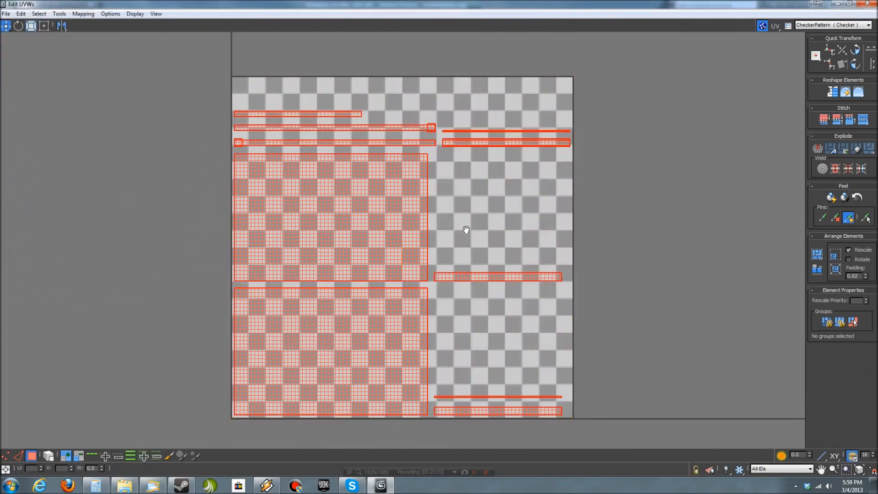
# - Move all the flattened UV clusters out of the texture square to its left side
pyautogui.scroll(-5, 381, 233)
pyautogui.moveTo(380, 233); pyautogui.dragTo(513, 225, button='middle')
pyautogui.moveTo(512, 225); pyautogui.dragTo(278, 219)
# - Place the UV editor beside the model and move the front face's UV shell into the lower-left corner of the texture square
pyautogui.click(537, 280)
pyautogui.moveTo(503, 2); pyautogui.dragTo(634, 83)
pyautogui.moveTo(350, 354); pyautogui.dragTo(259, 348, button='middle')
pyautogui.moveTo(614, 311)
pyautogui.mouseDown(button='middle')
pyautogui.moveTo(582, 327)
pyautogui.moveTo(602, 324)
pyautogui.mouseUp(button='middle')
pyautogui.moveTo(739, 273); pyautogui.dragTo(737, 273)
pyautogui.moveTo(665, 319); pyautogui.dragTo(608, 302, button='middle')
pyautogui.click(768, 104)
pyautogui.click(765, 112)
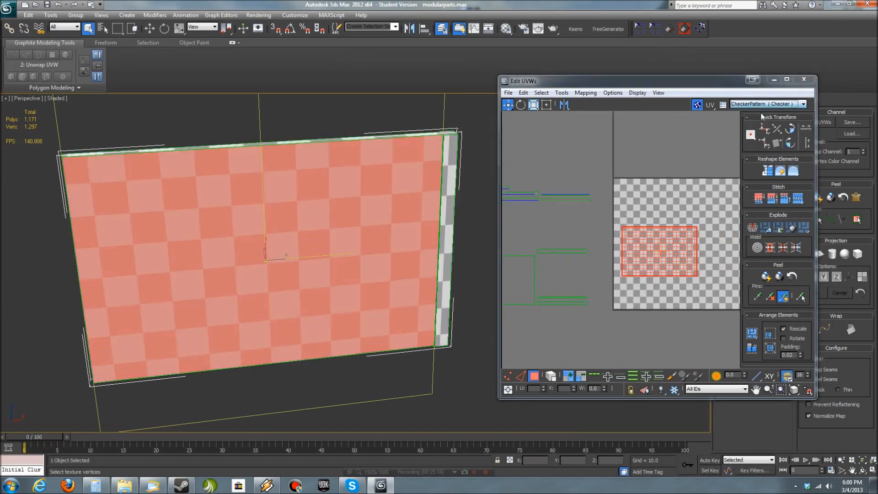
pyautogui.scroll(3, 653, 306)
pyautogui.moveTo(633, 218); pyautogui.dragTo(624, 271)
# - Stitch the narrow side strips onto the left edge of the front face's UV shell
pyautogui.click(521, 375)
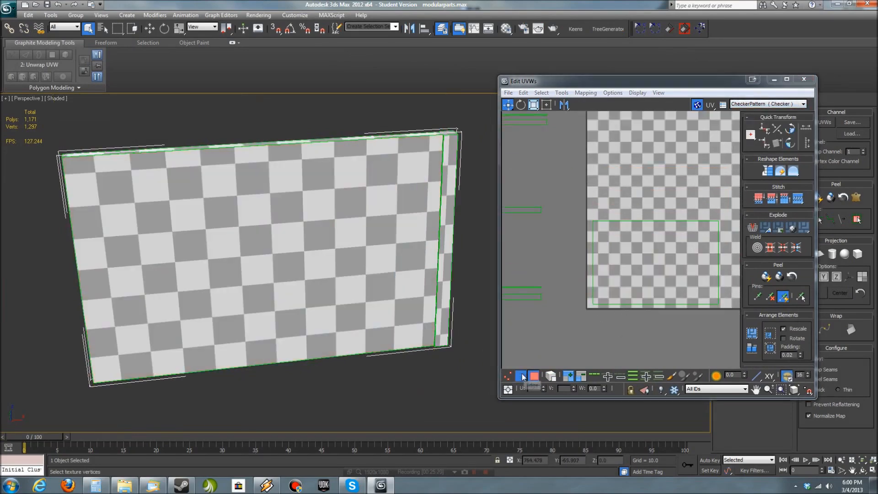
pyautogui.click(592, 271)
pyautogui.hotkey('ctrl', 'z')
pyautogui.scroll(7, 652, 300)
pyautogui.moveTo(593, 298)
pyautogui.mouseDown(button='middle')
pyautogui.moveTo(651, 300)
pyautogui.moveTo(595, 305)
pyautogui.mouseUp(button='middle')
pyautogui.click(653, 300)
pyautogui.press('s')
pyautogui.scroll(-8, 594, 305)
pyautogui.scroll(6, 611, 283)
pyautogui.keyDown('alt'); pyautogui.moveTo(381, 251); pyautogui.dragTo(689, 286, button='middle'); pyautogui.keyUp('alt')
pyautogui.click(520, 303)
pyautogui.scroll(-3, 689, 286)
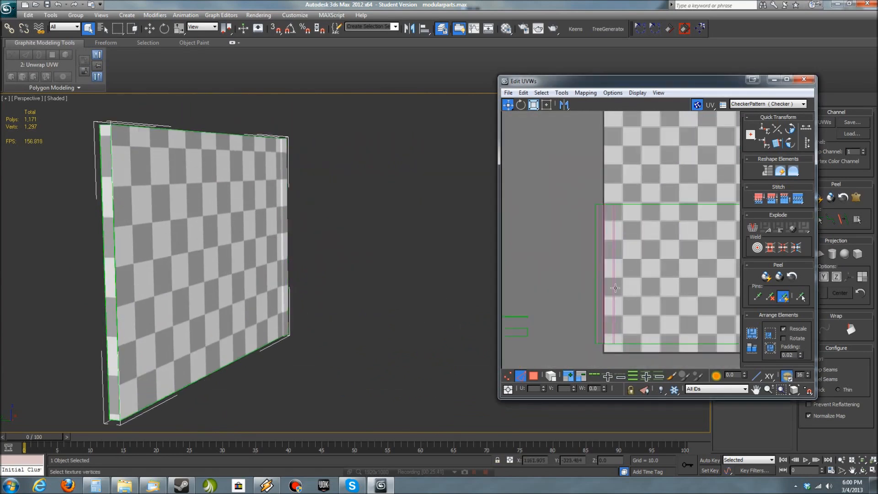
# - Stitch the back face's UV shell onto the outer left edge of the attached side strips
pyautogui.scroll(7, 595, 319)
pyautogui.scroll(2, 593, 311)
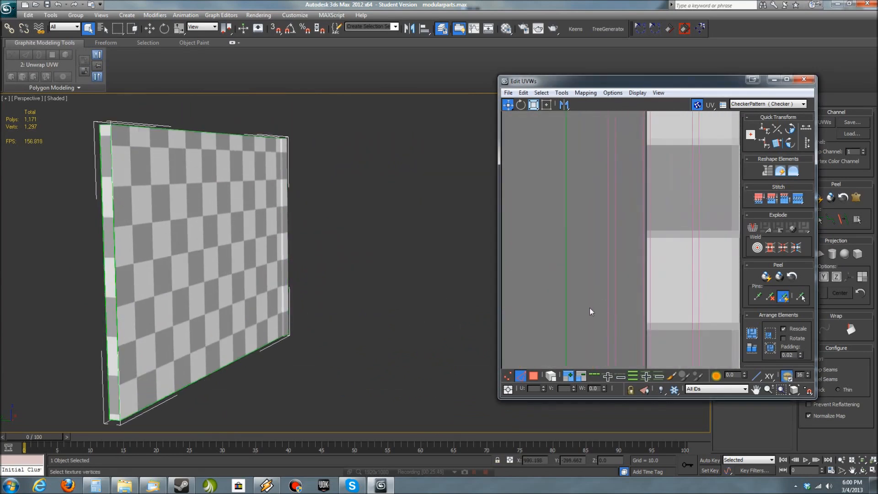
pyautogui.click(565, 317)
pyautogui.scroll(-6, 607, 305)
pyautogui.scroll(5, 577, 292)
pyautogui.scroll(2, 583, 276)
pyautogui.keyDown('alt'); pyautogui.moveTo(467, 277); pyautogui.dragTo(613, 267, button='middle'); pyautogui.keyUp('alt')
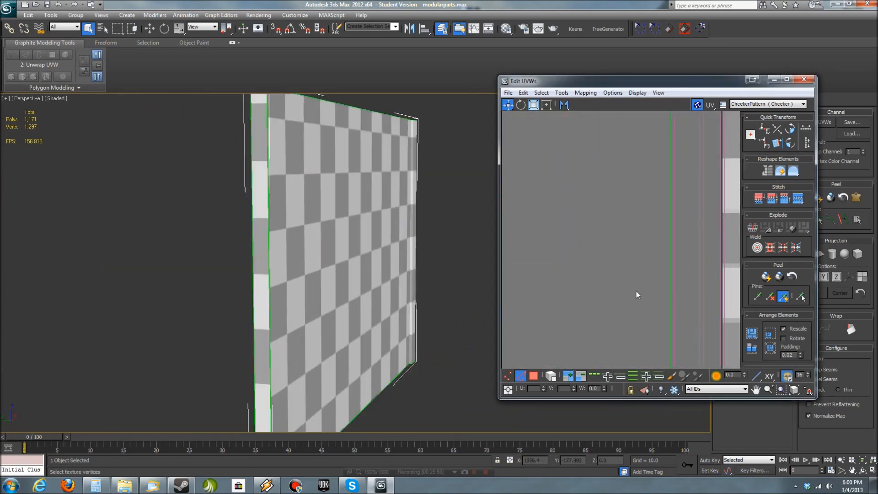
pyautogui.scroll(-2, 567, 283)
pyautogui.scroll(-6, 563, 293)
pyautogui.scroll(3, 605, 281)
pyautogui.scroll(2, 586, 282)
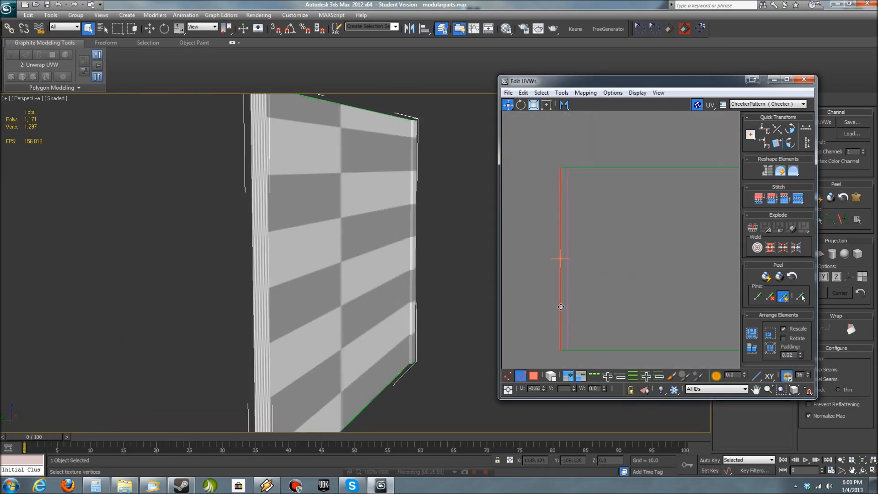
pyautogui.scroll(-4, 632, 309)
pyautogui.scroll(2, 624, 252)
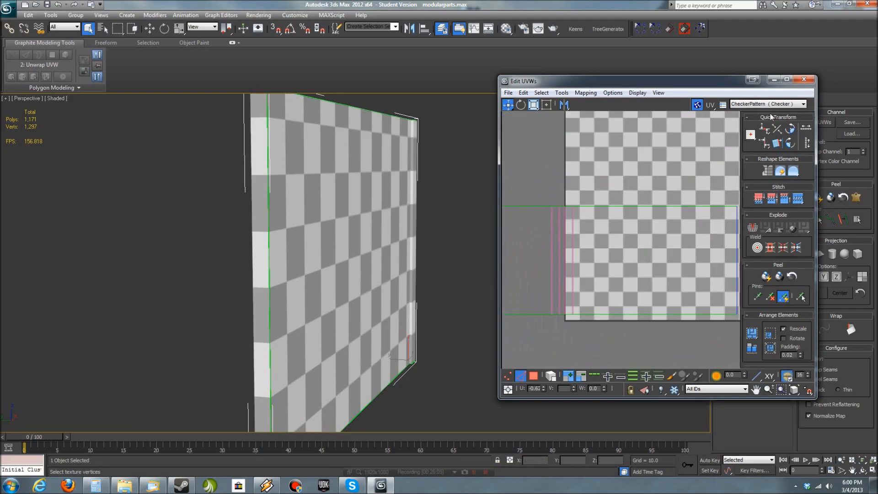
# - Select the narrow faces along the wall's end that lie between the front and back UV shells
pyautogui.keyDown('alt'); pyautogui.moveTo(391, 286); pyautogui.dragTo(325, 295, button='middle'); pyautogui.keyUp('alt')
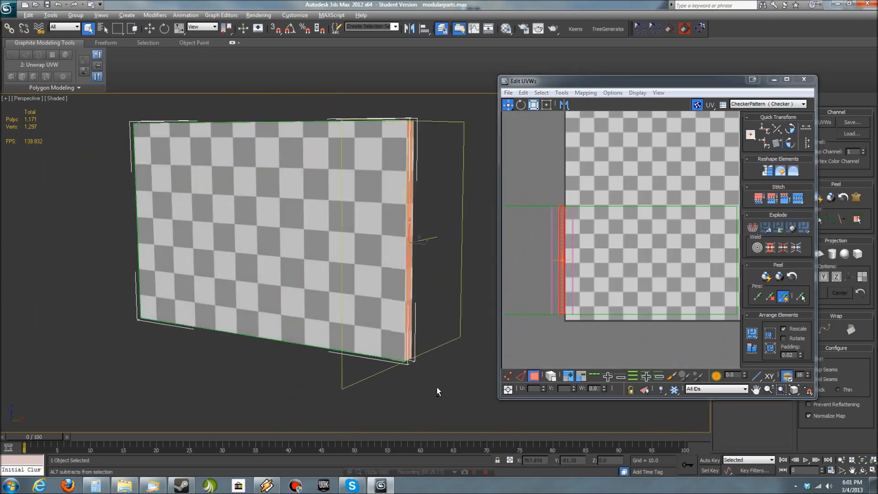
pyautogui.keyDown('alt'); pyautogui.moveTo(430, 389); pyautogui.dragTo(316, 329, button='middle'); pyautogui.keyUp('alt')
pyautogui.press('z')
pyautogui.scroll(4, 364, 329)
pyautogui.click(299, 332)
pyautogui.scroll(-5, 299, 332)
pyautogui.keyDown('alt'); pyautogui.moveTo(219, 325); pyautogui.dragTo(354, 300, button='middle'); pyautogui.keyUp('alt')
pyautogui.scroll(1, 293, 304)
pyautogui.scroll(4, 564, 308)
pyautogui.middleClick(564, 309)
pyautogui.scroll(5, 572, 309)
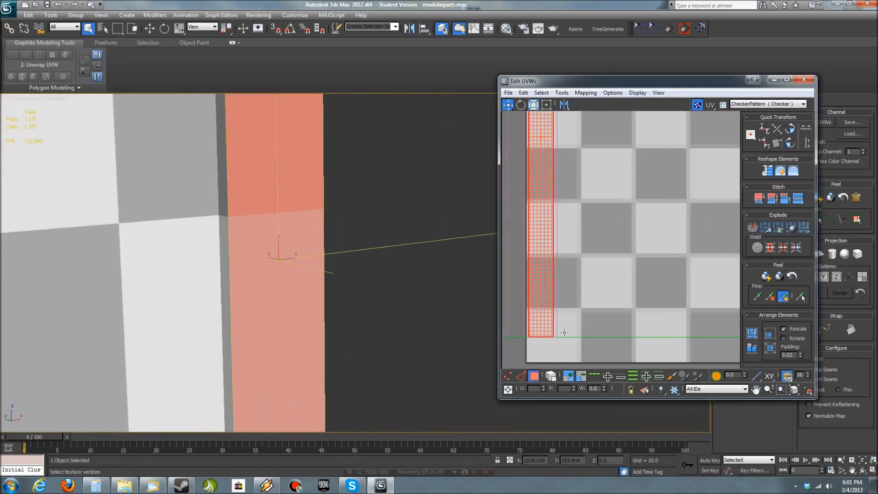
pyautogui.moveTo(562, 332); pyautogui.dragTo(599, 338, button='middle')
pyautogui.scroll(-4, 599, 338)
pyautogui.click(568, 376)
pyautogui.scroll(-5, 429, 366)
pyautogui.keyDown('alt'); pyautogui.moveTo(429, 366); pyautogui.dragTo(361, 314, button='middle'); pyautogui.keyUp('alt')
# - Try to break the selected side strip off the stitched UV shell and move it away
pyautogui.scroll(5, 361, 314)
pyautogui.click(562, 93)
pyautogui.click(580, 176)
pyautogui.scroll(-5, 683, 277)
pyautogui.moveTo(670, 224); pyautogui.dragTo(627, 314)
pyautogui.moveTo(727, 270); pyautogui.dragTo(647, 284, button='middle')
pyautogui.moveTo(594, 282); pyautogui.dragTo(689, 298, button='middle')
pyautogui.scroll(5, 688, 297)
pyautogui.click(664, 192)
pyautogui.keyDown('alt'); pyautogui.moveTo(224, 315); pyautogui.dragTo(425, 311, button='middle'); pyautogui.keyUp('alt')
pyautogui.scroll(-5, 275, 319)
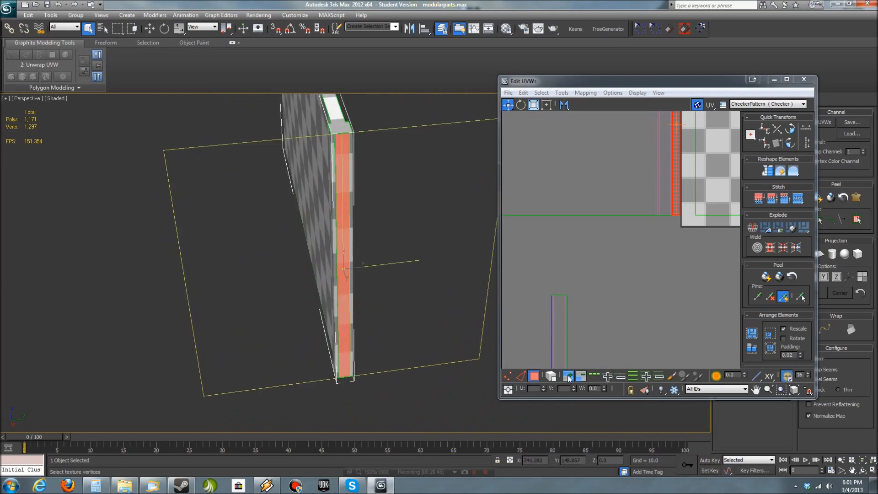
pyautogui.hotkey('ctrl', 'z')
pyautogui.hotkey('ctrl', 'z')
pyautogui.hotkey('ctrl', 'z')
# - Select all the narrow faces at the wall's end, break their UVs off and move them above the back face shell
pyautogui.click(347, 304)
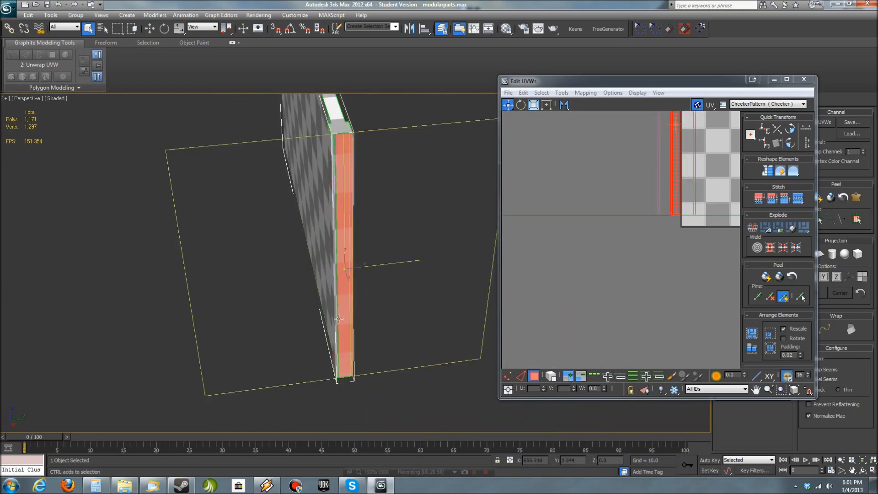
pyautogui.keyDown('alt'); pyautogui.moveTo(329, 377); pyautogui.dragTo(365, 379, button='middle'); pyautogui.keyUp('alt')
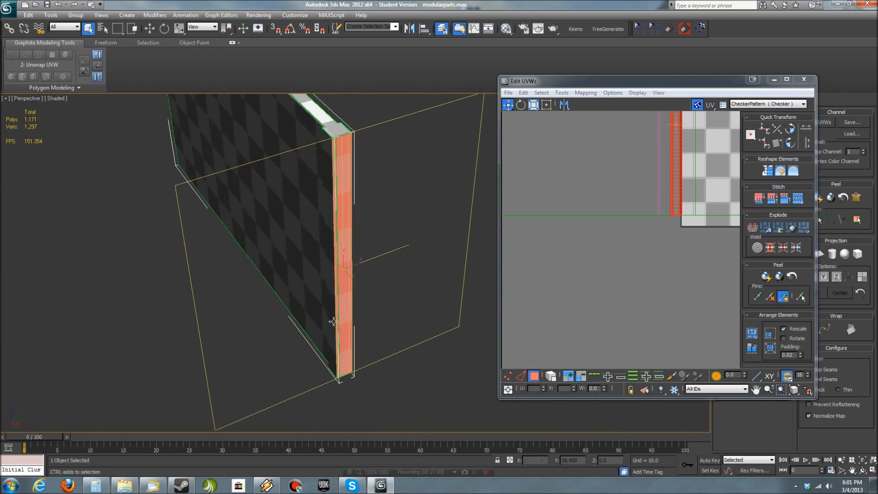
pyautogui.keyDown('alt'); pyautogui.moveTo(333, 321); pyautogui.dragTo(339, 295, button='middle'); pyautogui.keyUp('alt')
pyautogui.scroll(5, 621, 295)
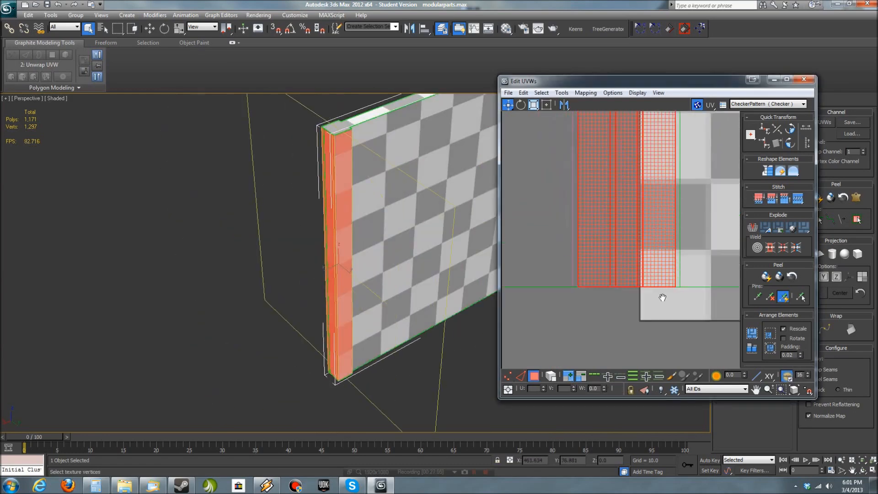
pyautogui.scroll(3, 657, 310)
pyautogui.click(561, 93)
pyautogui.click(589, 176)
pyautogui.moveTo(654, 279); pyautogui.dragTo(638, 157)
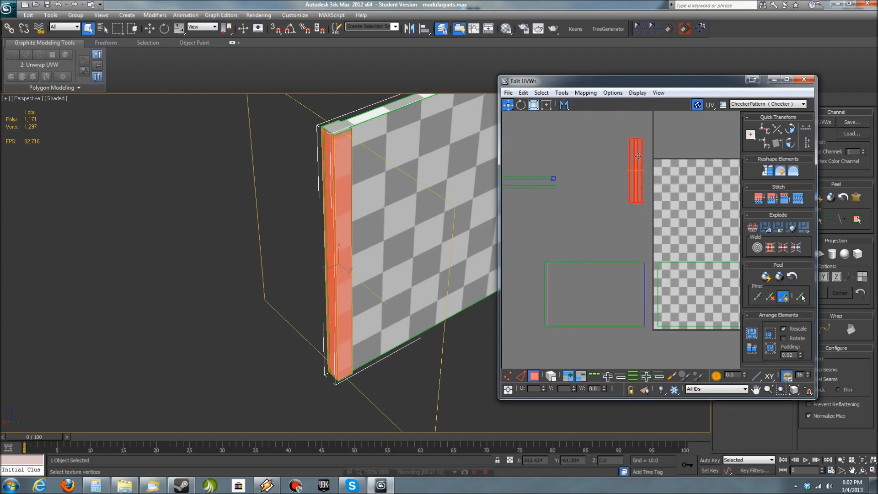
# - Hide the editor's checker background and stitch the back face's UV shell to the right edge of the front face shell
pyautogui.click(521, 375)
pyautogui.scroll(2, 594, 318)
pyautogui.scroll(-3, 583, 323)
pyautogui.scroll(1, 703, 319)
pyautogui.moveTo(703, 319); pyautogui.dragTo(640, 315, button='middle')
pyautogui.scroll(7, 647, 316)
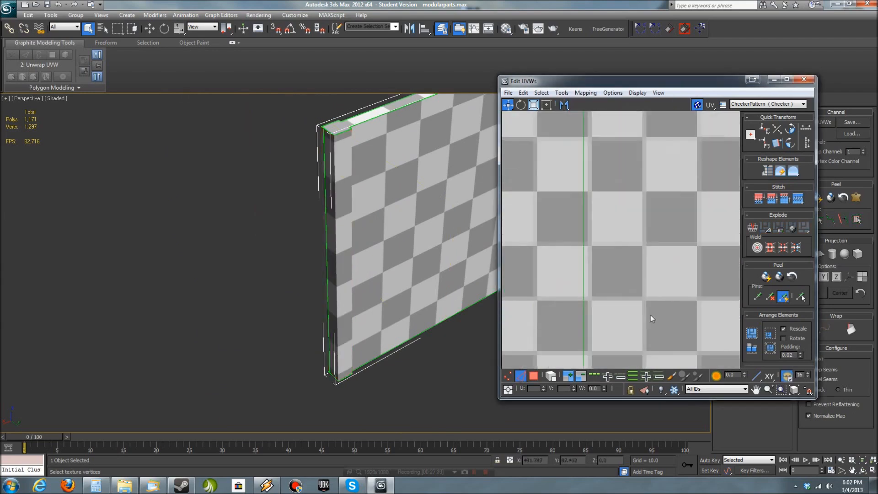
pyautogui.click(696, 104)
pyautogui.scroll(-2, 628, 289)
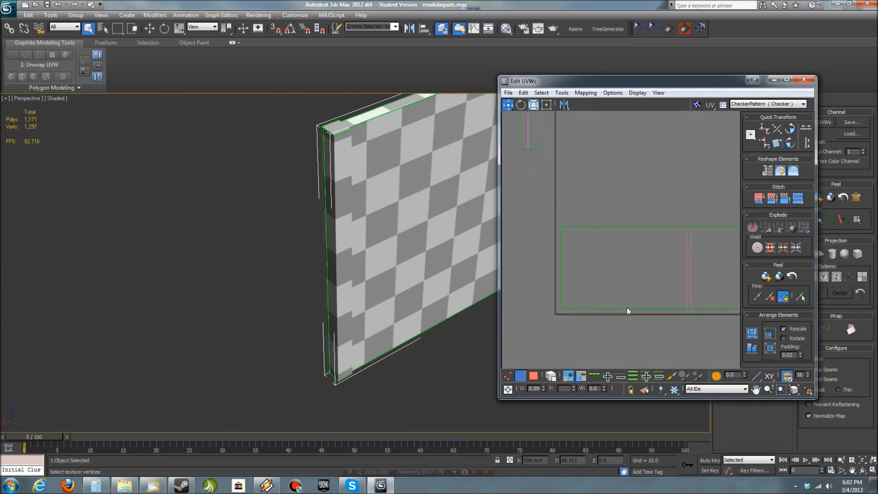
# - Turn on edged faces, then break the square corner cap face off the top strip's UVs and move it aside
pyautogui.keyDown('alt'); pyautogui.moveTo(445, 284); pyautogui.dragTo(432, 360, button='middle'); pyautogui.keyUp('alt')
pyautogui.click(658, 316)
pyautogui.scroll(4, 658, 336)
pyautogui.scroll(3, 434, 202)
pyautogui.moveTo(438, 157)
pyautogui.mouseDown(button='middle')
pyautogui.moveTo(436, 223)
pyautogui.moveTo(390, 247)
pyautogui.mouseUp(button='middle')
pyautogui.press('F4')
pyautogui.scroll(-5, 608, 274)
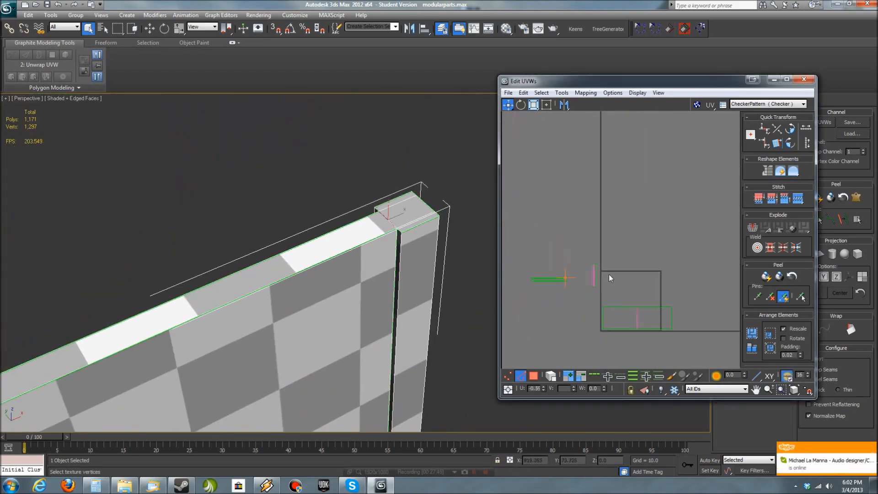
pyautogui.press('3')
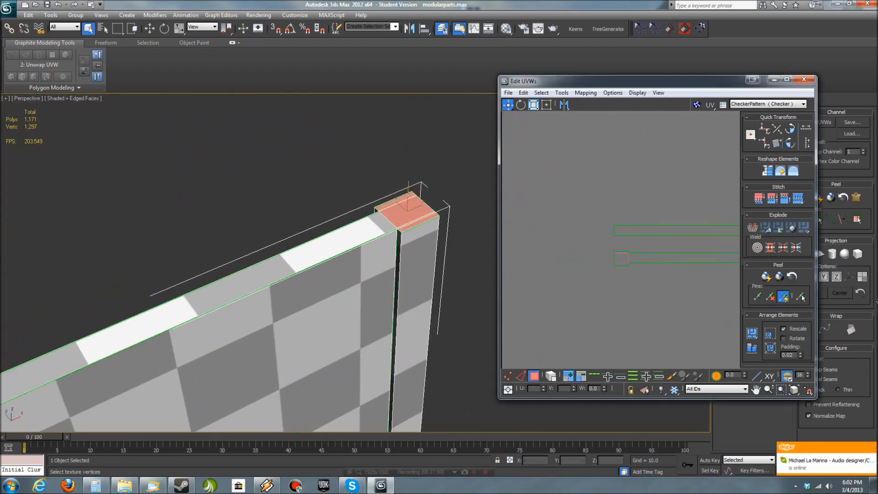
pyautogui.click(566, 96)
pyautogui.click(579, 174)
pyautogui.moveTo(589, 252); pyautogui.dragTo(573, 165)
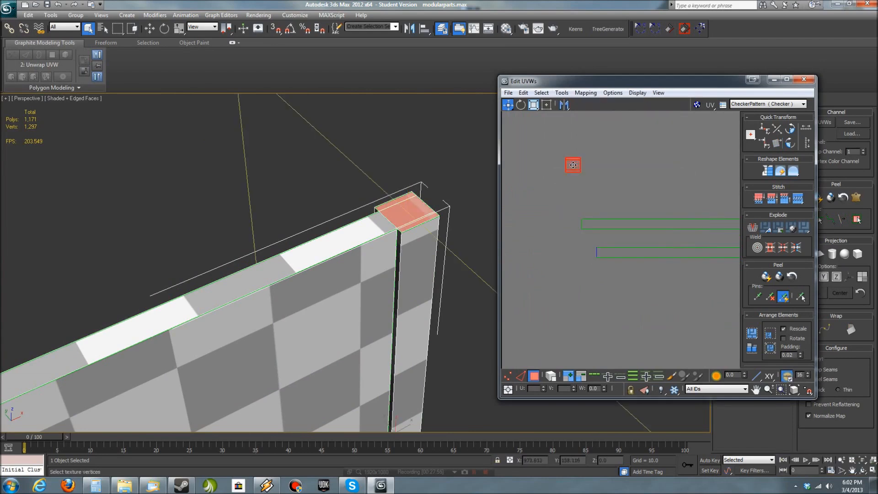
# - Stitch the wall's top strip onto the upper edge of the front face's UV shell
pyautogui.click(328, 288)
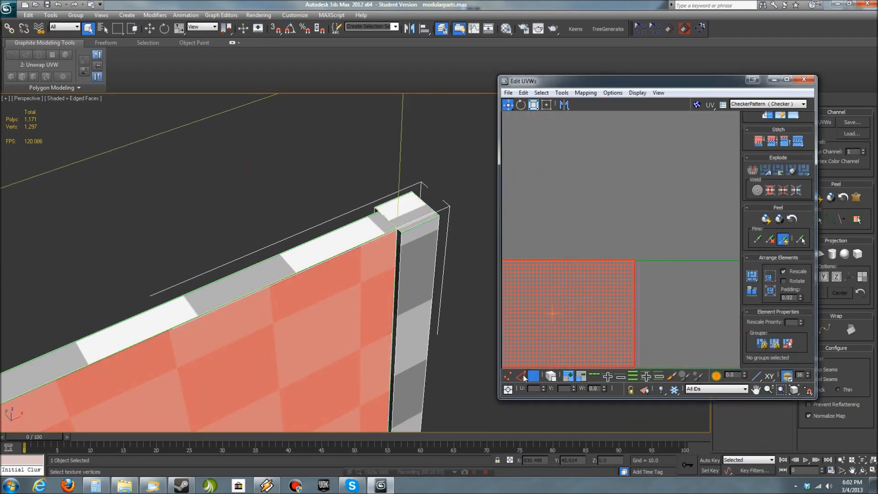
pyautogui.click(520, 376)
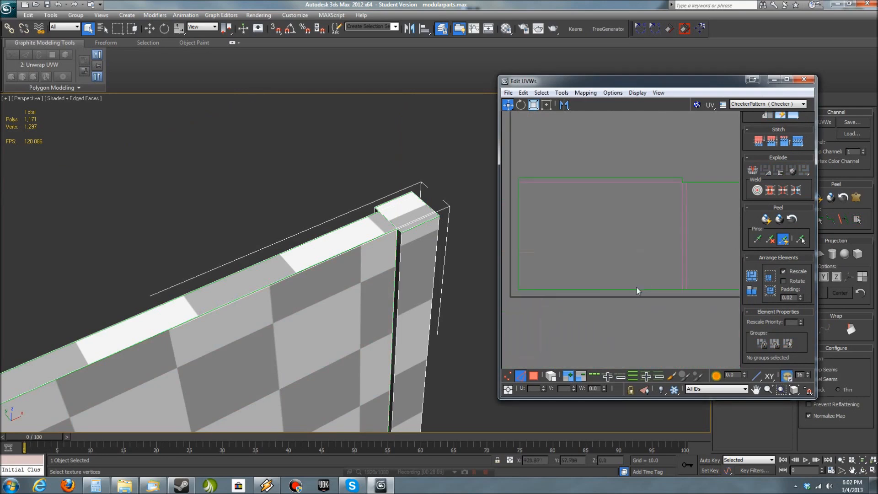
pyautogui.scroll(-6, 655, 230)
pyautogui.moveTo(619, 223); pyautogui.dragTo(630, 284, button='middle')
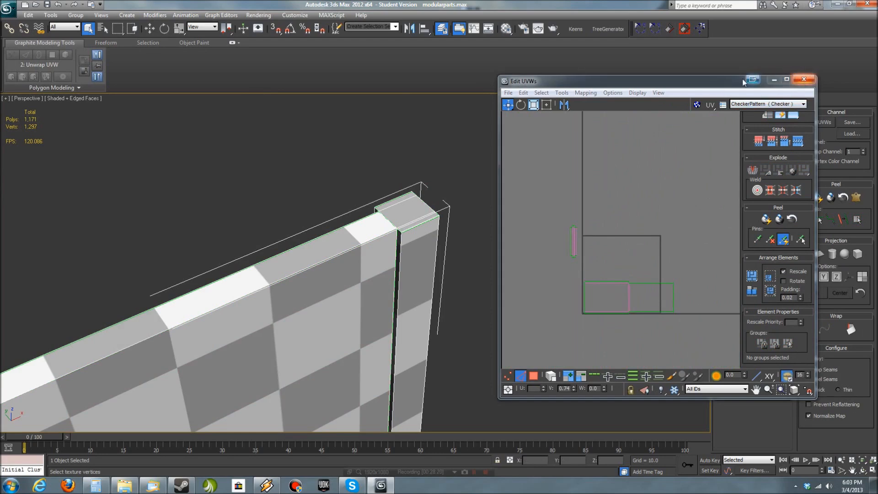
# - Close the UV editor and apply Material #27 to the W304_H8_L196 wall
pyautogui.moveTo(743, 81); pyautogui.dragTo(877, 89)
pyautogui.scroll(-5, 470, 339)
pyautogui.keyDown('alt'); pyautogui.moveTo(470, 339); pyautogui.dragTo(427, 318, button='middle'); pyautogui.keyUp('alt')
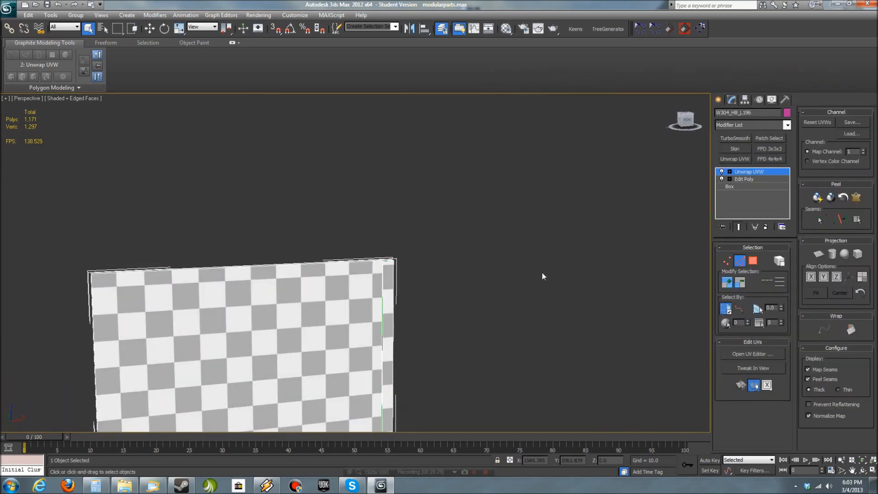
pyautogui.moveTo(541, 273); pyautogui.dragTo(619, 184, button='middle')
pyautogui.press('m')
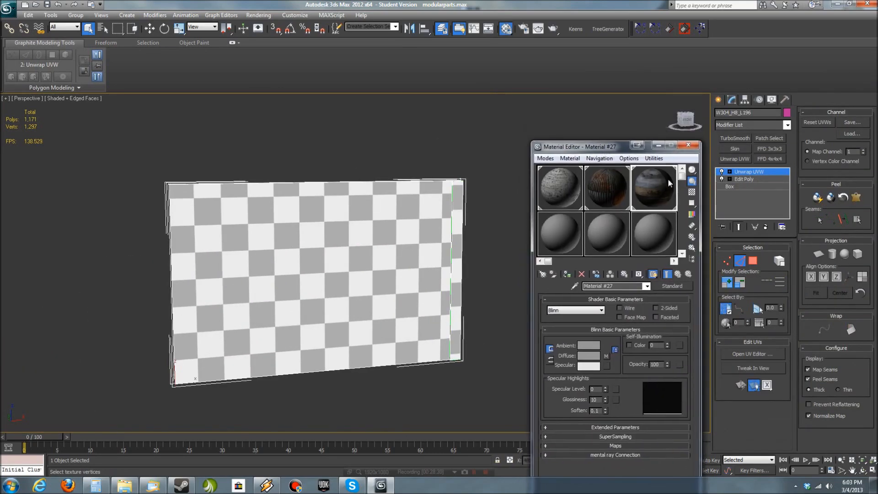
pyautogui.moveTo(670, 183); pyautogui.dragTo(393, 247)
pyautogui.click(689, 148)
# - Reopen the UV editor and display Map #3 (BeachModular_Wood.png) as its background texture
pyautogui.moveTo(877, 123); pyautogui.dragTo(472, 118)
pyautogui.click(651, 140)
pyautogui.click(696, 118)
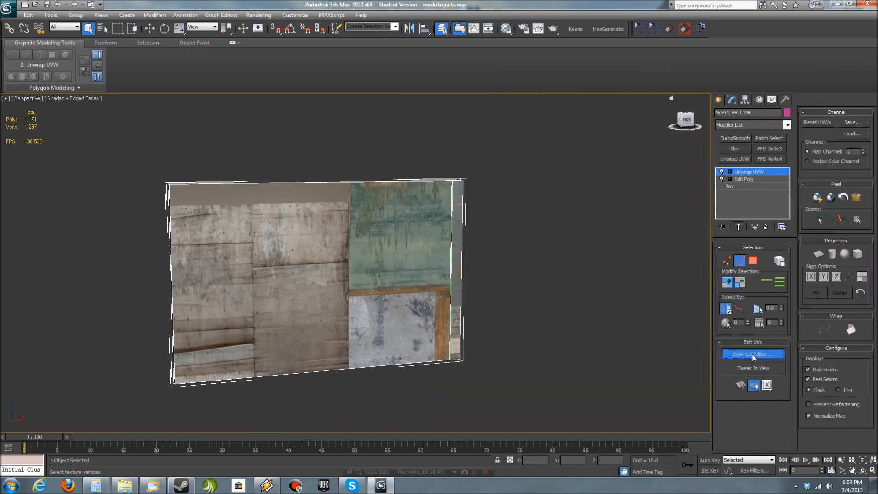
pyautogui.click(672, 140)
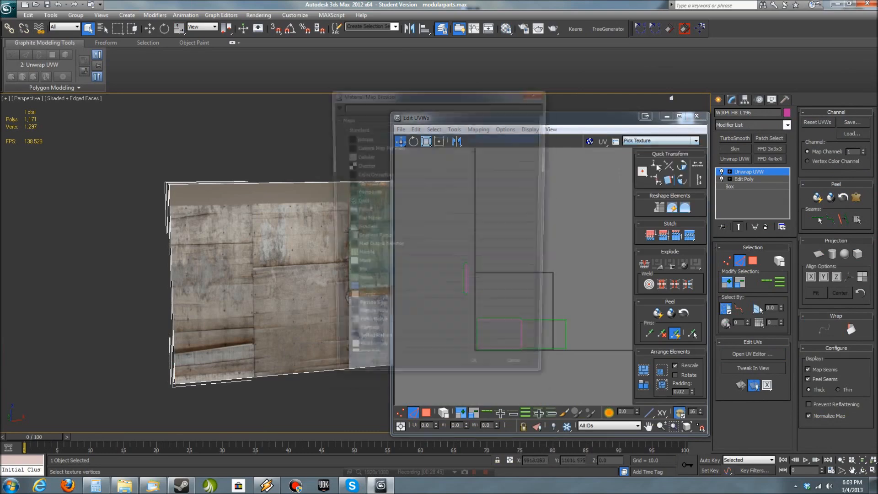
pyautogui.moveTo(547, 215); pyautogui.dragTo(536, 345)
pyautogui.scroll(-2, 377, 351)
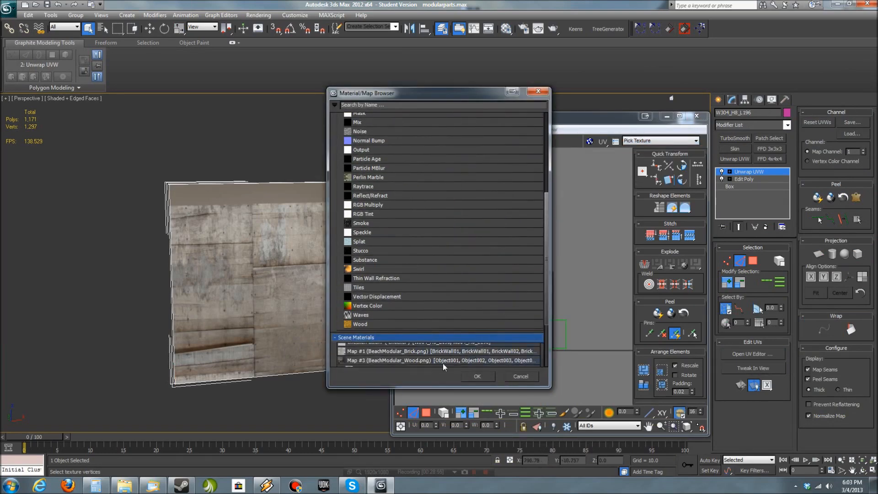
pyautogui.click(491, 377)
pyautogui.click(590, 141)
# - Select the wall's two large UV shells as faces and maximize the UV editor
pyautogui.moveTo(476, 297); pyautogui.dragTo(450, 239, button='middle')
pyautogui.click(753, 261)
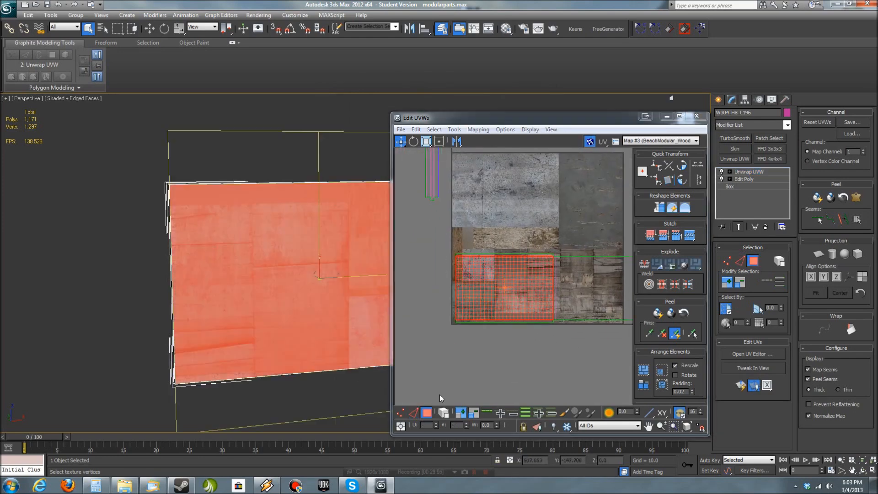
pyautogui.click(505, 297)
pyautogui.scroll(-3, 505, 317)
pyautogui.click(583, 345)
pyautogui.moveTo(611, 341); pyautogui.dragTo(480, 277)
pyautogui.click(679, 116)
pyautogui.moveTo(498, 270); pyautogui.dragTo(470, 312, button='middle')
pyautogui.scroll(2, 469, 312)
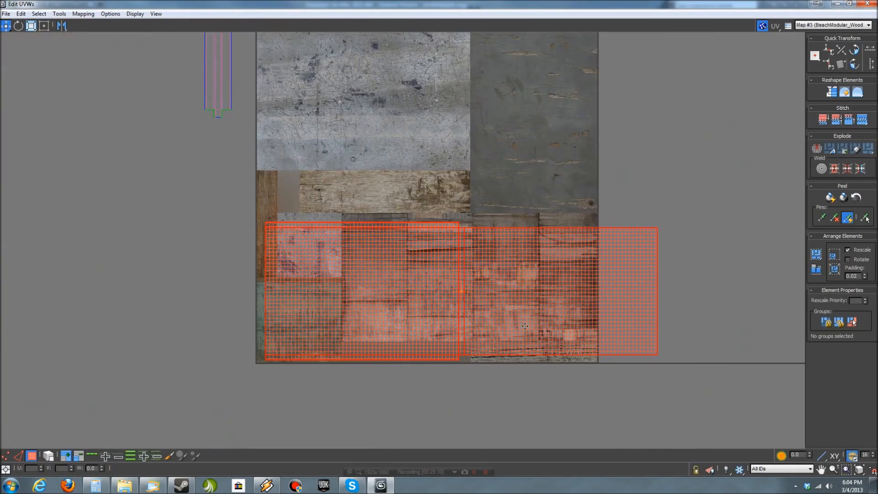
# - Try rotating the two large UV shells -90 degrees beside the texture, and undo the rotation
pyautogui.moveTo(250, 203); pyautogui.dragTo(249, 202)
pyautogui.moveTo(348, 294); pyautogui.dragTo(554, 166)
pyautogui.click(854, 51)
pyautogui.moveTo(565, 124); pyautogui.dragTo(503, 222, button='middle')
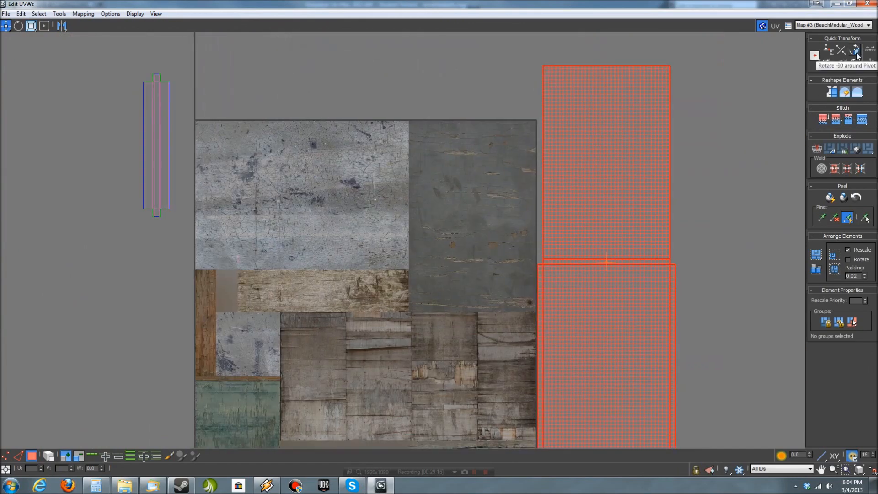
pyautogui.hotkey('ctrl', 'z')
# - Place both large UV shells on the pale scratched grey area of the texture and scale them down to fit its width
pyautogui.moveTo(484, 280); pyautogui.dragTo(272, 208)
pyautogui.click(44, 26)
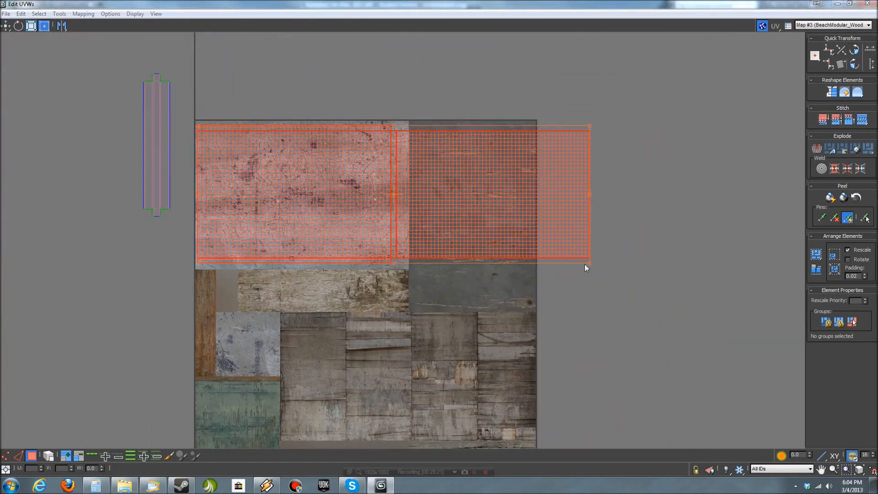
pyautogui.keyDown('ctrl'); pyautogui.moveTo(589, 263); pyautogui.dragTo(309, 201); pyautogui.keyUp('ctrl')
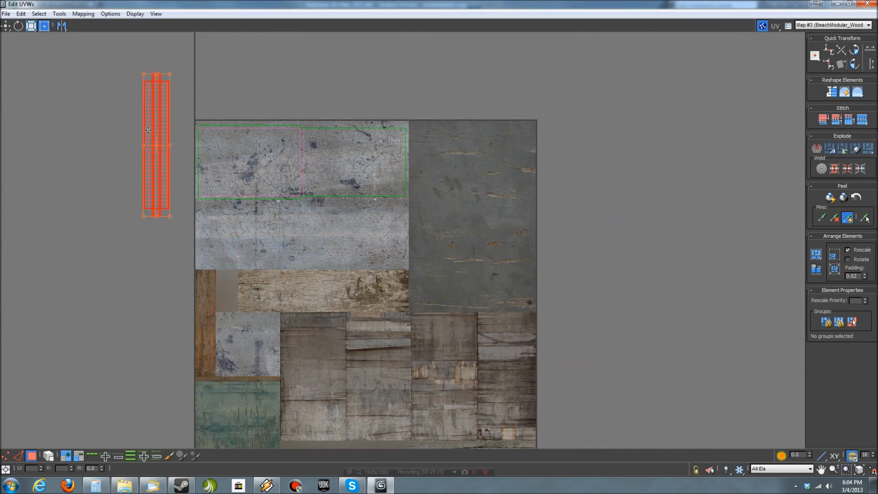
# - Lay the narrow edge shell horizontally across the same pale grey texture area and close the UV editor
pyautogui.moveTo(491, 272); pyautogui.dragTo(558, 290, button='middle')
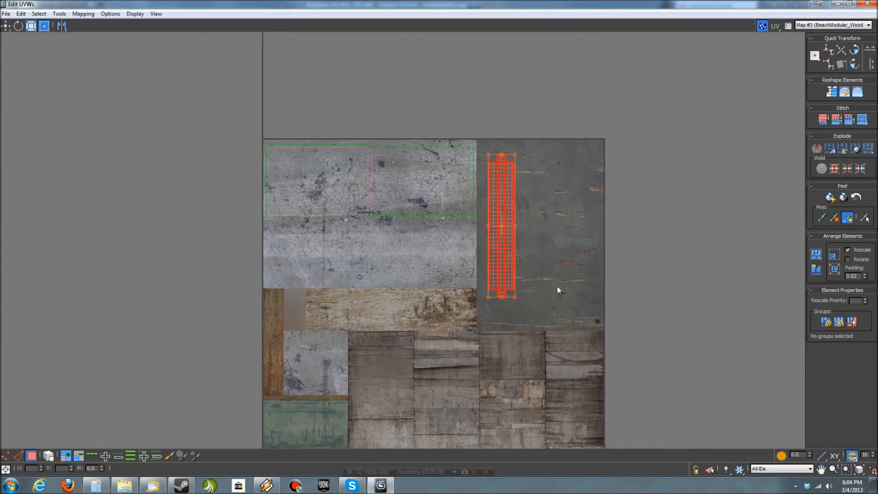
pyautogui.click(867, 6)
pyautogui.moveTo(486, 304)
pyautogui.keyDown('alt'); pyautogui.mouseDown(button='middle')
pyautogui.moveTo(478, 343)
pyautogui.moveTo(460, 298)
pyautogui.moveTo(479, 307)
pyautogui.mouseUp(button='middle'); pyautogui.keyUp('alt')
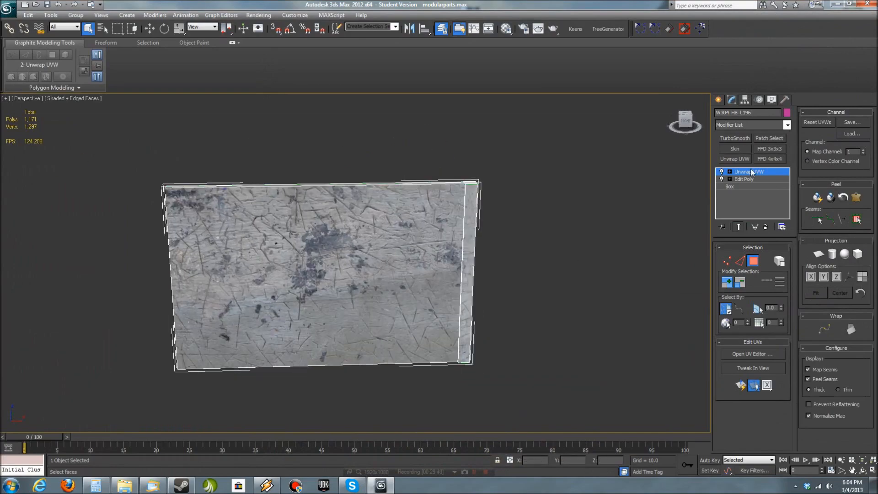
# - Leave the Unwrap UVW face selection and end the wall's isolation to bring back the other kit pieces
pyautogui.click(752, 173)
pyautogui.hotkey('alt', 'q')
pyautogui.moveTo(337, 263); pyautogui.dragTo(449, 275, button='middle')
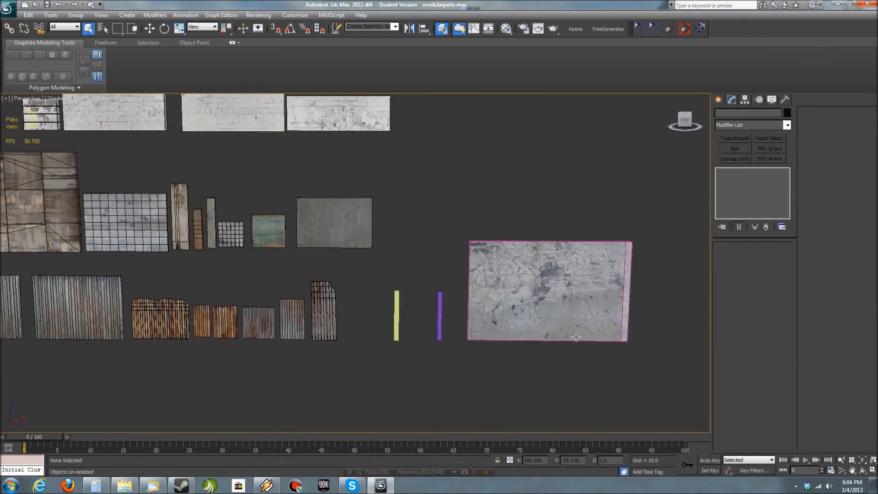
# - In the front view, move the textured wall about 88 units farther away from the kit pieces along X
pyautogui.click(576, 337)
pyautogui.press('z')
pyautogui.scroll(-4, 526, 346)
pyautogui.press('f')
pyautogui.press('z')
pyautogui.scroll(-6, 496, 366)
pyautogui.moveTo(496, 366); pyautogui.dragTo(506, 338, button='middle')
pyautogui.press('w')
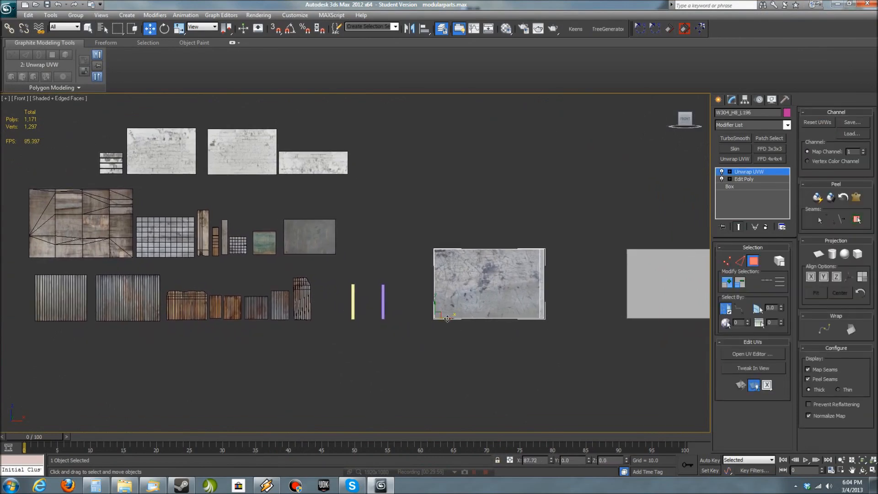
# - Turn on See-Through in the wall's object properties
pyautogui.rightClick(480, 281)
pyautogui.click(519, 337)
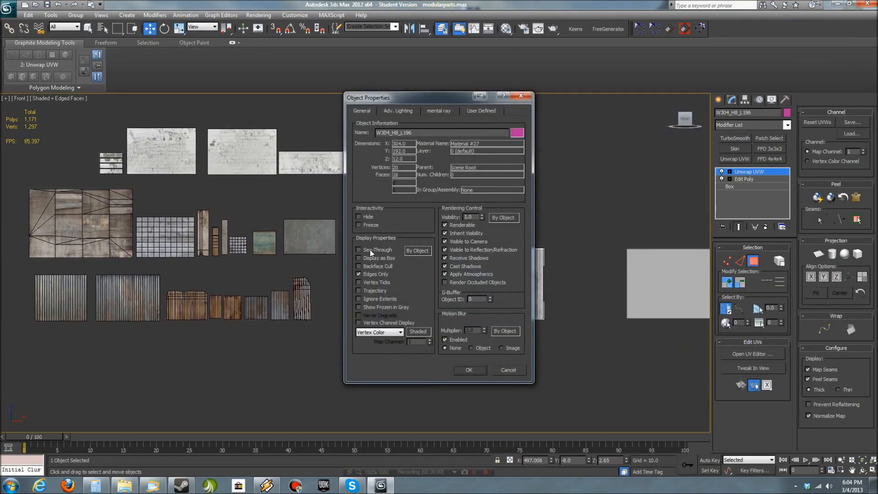
pyautogui.click(473, 370)
# - Clone the narrow grey corrugated panel beside the tall curved-corner one onto the wall's lower left area
pyautogui.scroll(3, 548, 360)
pyautogui.moveTo(565, 355); pyautogui.dragTo(591, 362, button='middle')
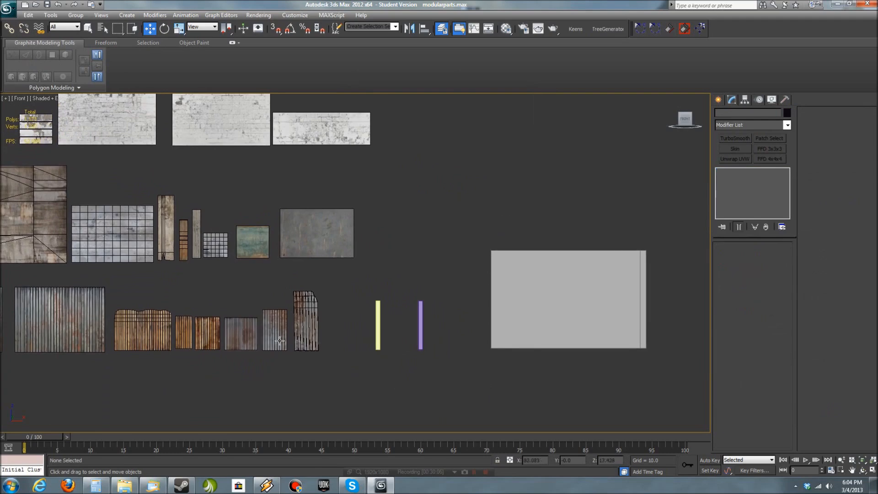
pyautogui.click(280, 340)
pyautogui.keyDown('shift'); pyautogui.moveTo(284, 352); pyautogui.dragTo(513, 358); pyautogui.keyUp('shift')
pyautogui.press('Return')
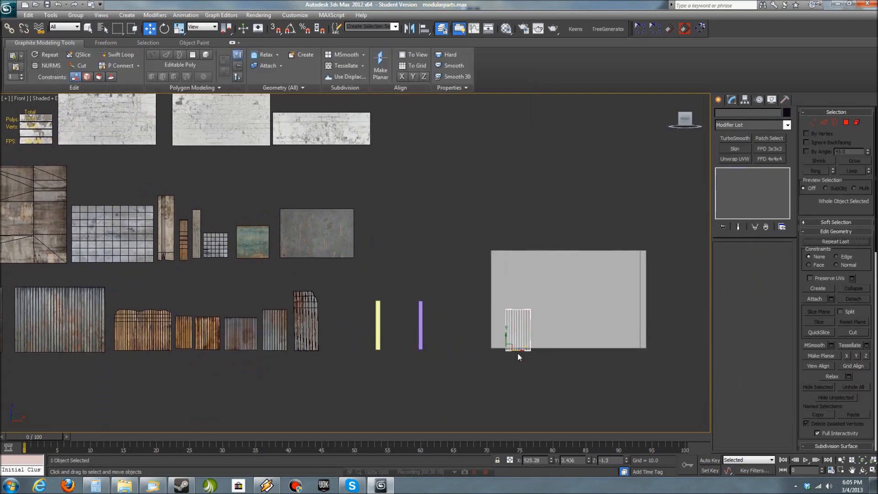
# - Turn the cloned corrugated panel on its side and shift it in depth toward the wall's front face
pyautogui.scroll(5, 537, 335)
pyautogui.moveTo(374, 305); pyautogui.dragTo(330, 291, button='middle')
pyautogui.moveTo(415, 344); pyautogui.dragTo(404, 278)
pyautogui.press('w')
pyautogui.keyDown('alt'); pyautogui.moveTo(404, 278); pyautogui.dragTo(439, 296, button='middle'); pyautogui.keyUp('alt')
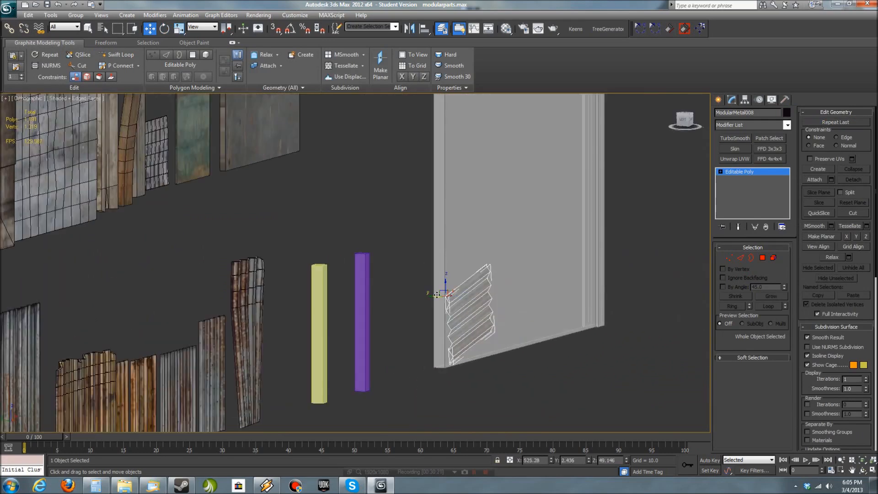
pyautogui.moveTo(438, 296); pyautogui.dragTo(440, 296)
# - Tilt the sideways corrugated panel slightly and position it in the wall's lower left corner
pyautogui.press('l')
pyautogui.press('f')
pyautogui.press('z')
pyautogui.press('l')
pyautogui.press('f')
pyautogui.moveTo(347, 319); pyautogui.dragTo(461, 299, button='middle')
pyautogui.moveTo(269, 168); pyautogui.dragTo(207, 63)
pyautogui.press('w')
pyautogui.scroll(-4, 292, 297)
pyautogui.moveTo(292, 297)
pyautogui.keyDown('alt'); pyautogui.mouseDown(button='middle')
pyautogui.moveTo(372, 302)
pyautogui.moveTo(417, 316)
pyautogui.moveTo(384, 346)
pyautogui.mouseUp(button='middle'); pyautogui.keyUp('alt')
pyautogui.scroll(3, 416, 316)
pyautogui.scroll(-5, 388, 350)
# - Select the wall together with the sideways corrugated panel and isolate them
pyautogui.moveTo(393, 352); pyautogui.dragTo(244, 249)
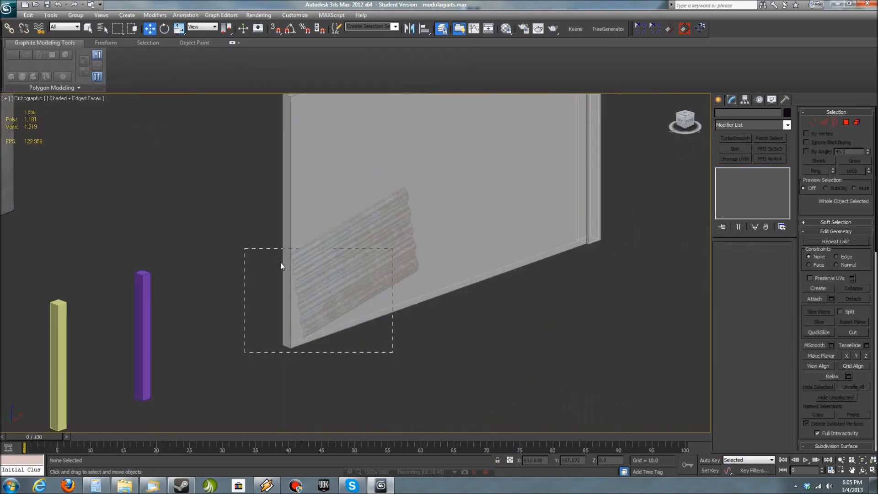
pyautogui.hotkey('alt', 'q')
pyautogui.rightClick(466, 249)
pyautogui.rightClick(394, 352)
pyautogui.click(434, 290)
pyautogui.moveTo(411, 350); pyautogui.dragTo(350, 315)
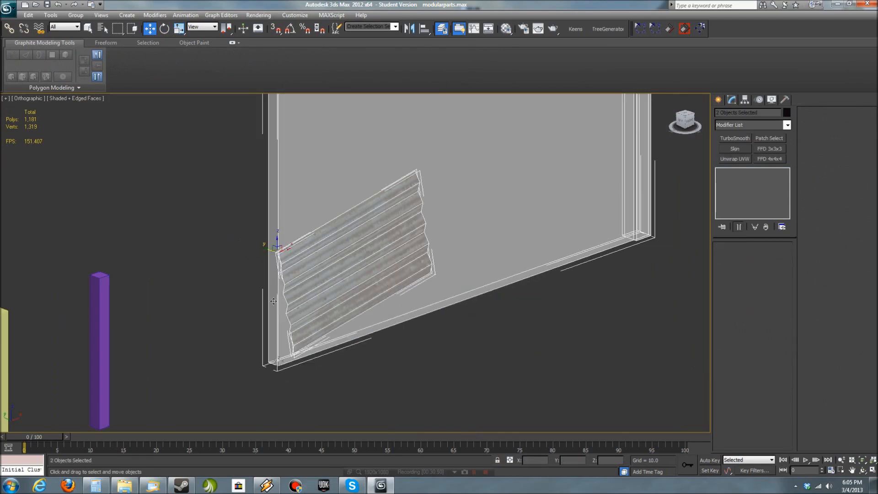
pyautogui.hotkey('alt', 'q')
# - In the left view, move the corrugated panel about 3.3 units outward so it sits flush against the wall's front face
pyautogui.press('f')
pyautogui.press('l')
pyautogui.scroll(5, 408, 377)
pyautogui.moveTo(408, 377); pyautogui.dragTo(445, 243, button='middle')
pyautogui.click(500, 319)
pyautogui.moveTo(480, 316); pyautogui.dragTo(412, 293)
pyautogui.scroll(-3, 510, 330)
pyautogui.moveTo(510, 330); pyautogui.dragTo(527, 271, button='middle')
pyautogui.moveTo(461, 396); pyautogui.dragTo(385, 361)
pyautogui.moveTo(423, 142); pyautogui.dragTo(393, 135)
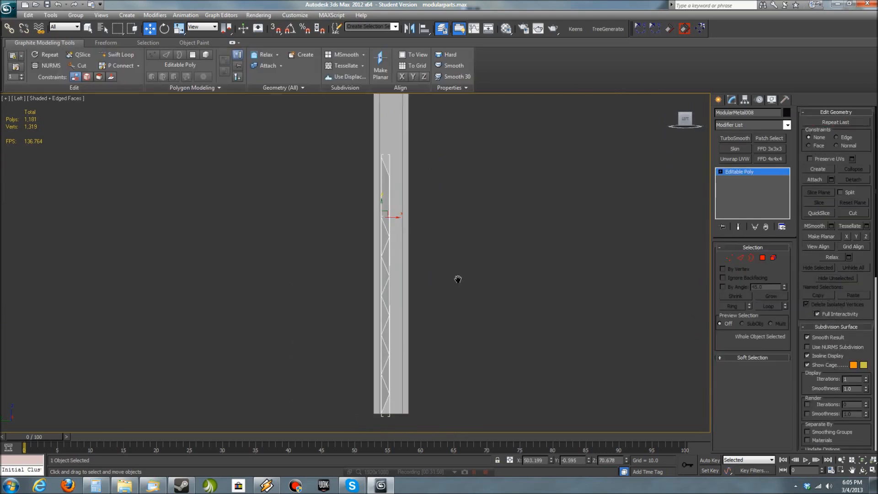
pyautogui.scroll(5, 457, 279)
pyautogui.moveTo(457, 279); pyautogui.dragTo(422, 352, button='middle')
pyautogui.moveTo(407, 208); pyautogui.dragTo(382, 207)
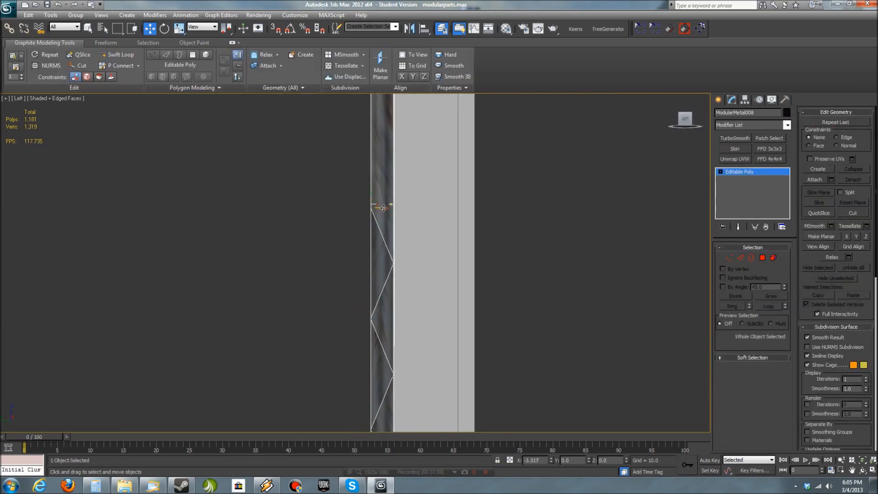
# - Return to the perspective view and end the isolation of the wall and corrugated panel
pyautogui.click(319, 259)
pyautogui.scroll(-6, 319, 259)
pyautogui.press('p')
pyautogui.keyDown('alt'); pyautogui.moveTo(314, 282); pyautogui.dragTo(365, 340, button='middle'); pyautogui.keyUp('alt')
pyautogui.scroll(-4, 534, 330)
pyautogui.hotkey('alt', 'q')
pyautogui.scroll(-6, 441, 344)
pyautogui.click(352, 294)
pyautogui.press('z')
pyautogui.keyDown('alt'); pyautogui.moveTo(353, 294); pyautogui.dragTo(393, 347, button='middle'); pyautogui.keyUp('alt')
pyautogui.scroll(-5, 571, 362)
pyautogui.scroll(-3, 545, 299)
# - Add an Edit Poly modifier above Twist on the tall corrugated panel with the curved top corner
pyautogui.click(231, 276)
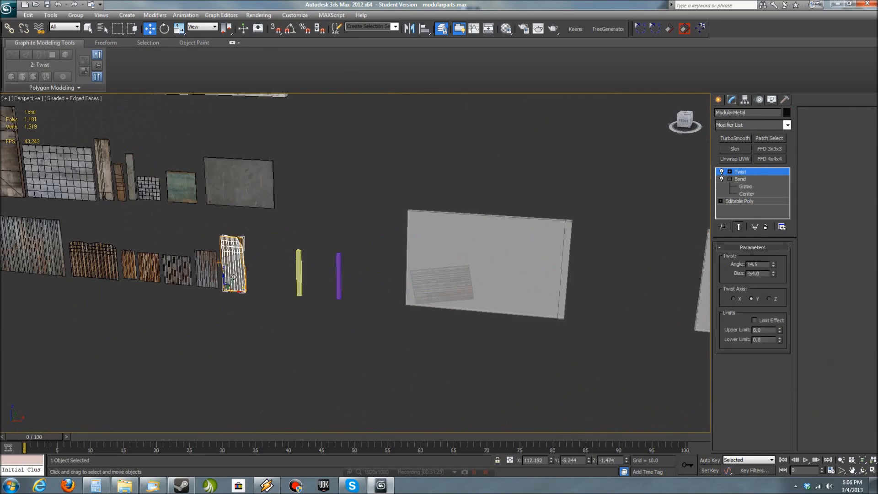
pyautogui.keyDown('shift'); pyautogui.moveTo(295, 294); pyautogui.dragTo(518, 366); pyautogui.keyUp('shift')
pyautogui.click(439, 280)
pyautogui.press('z')
pyautogui.keyDown('alt'); pyautogui.moveTo(537, 339); pyautogui.dragTo(379, 393, button='middle'); pyautogui.keyUp('alt')
pyautogui.keyDown('alt'); pyautogui.moveTo(458, 348); pyautogui.dragTo(526, 357, button='middle'); pyautogui.keyUp('alt')
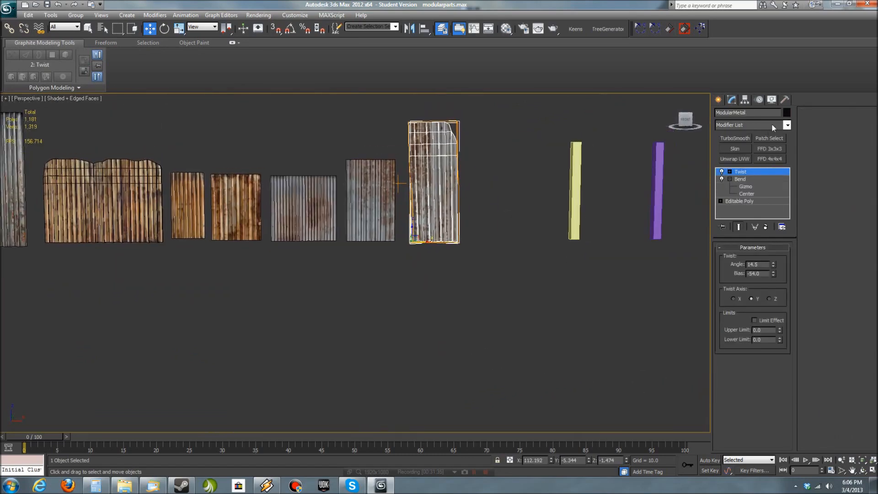
pyautogui.click(786, 125)
pyautogui.click(735, 334)
# - Try cloning the tall corrugated panel over to the wall, and undo the clone
pyautogui.keyDown('shift'); pyautogui.moveTo(427, 242); pyautogui.dragTo(802, 237); pyautogui.keyUp('shift')
pyautogui.click(439, 280)
pyautogui.scroll(-3, 526, 310)
pyautogui.moveTo(527, 309); pyautogui.dragTo(460, 321, button='middle')
pyautogui.scroll(2, 461, 321)
pyautogui.hotkey('ctrl', 'z')
# - Clone the tall corrugated panel onto the wall as an instance
pyautogui.keyDown('shift'); pyautogui.moveTo(342, 256); pyautogui.dragTo(727, 256); pyautogui.keyUp('shift')
pyautogui.click(402, 224)
pyautogui.click(439, 281)
pyautogui.moveTo(471, 287); pyautogui.dragTo(248, 298, button='middle')
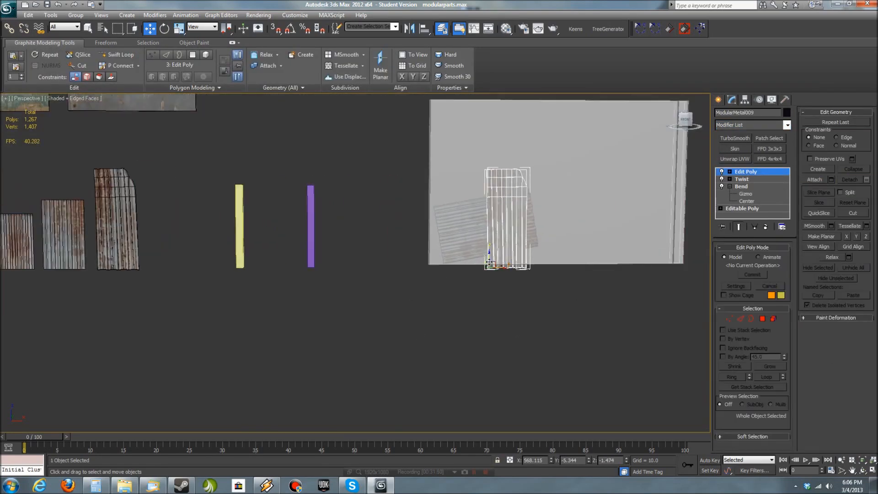
# - Tilt the tall panel clone slightly and move it about 65 units in the front view to stand beside the sideways panel
pyautogui.keyDown('alt'); pyautogui.moveTo(594, 254); pyautogui.dragTo(500, 275, button='middle'); pyautogui.keyUp('alt')
pyautogui.press('e')
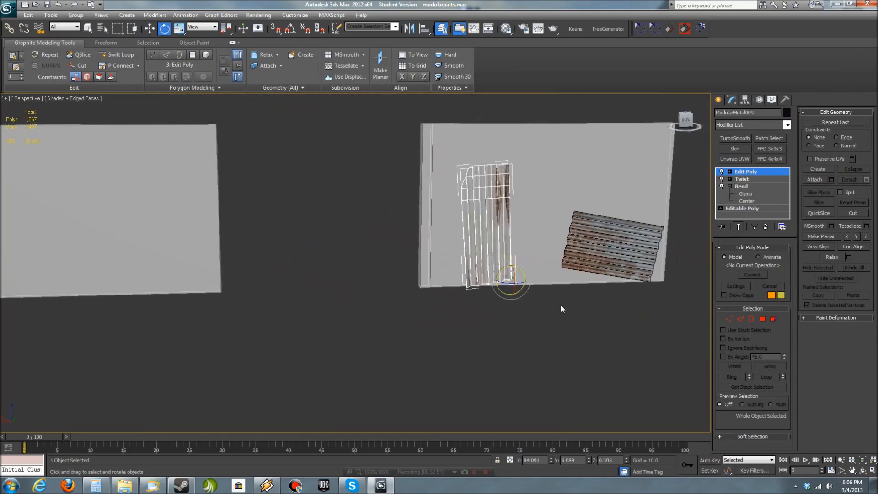
pyautogui.moveTo(519, 290); pyautogui.dragTo(492, 300, button='middle')
pyautogui.press('f')
pyautogui.moveTo(509, 351); pyautogui.dragTo(508, 305, button='middle')
pyautogui.press('w')
pyautogui.moveTo(339, 349); pyautogui.dragTo(220, 347)
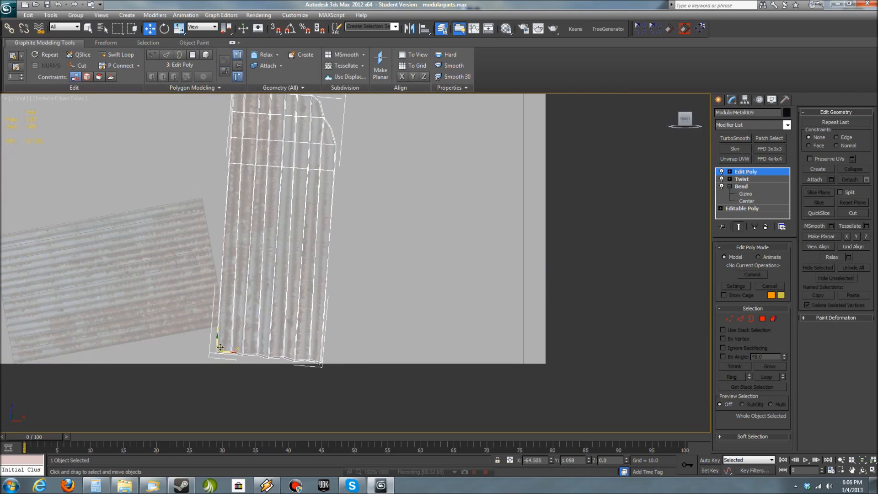
# - Examine from the side and in perspective how the tilted corrugated panels sit against the wall
pyautogui.scroll(-5, 439, 373)
pyautogui.keyDown('alt'); pyautogui.moveTo(443, 369); pyautogui.dragTo(383, 346, button='middle'); pyautogui.keyUp('alt')
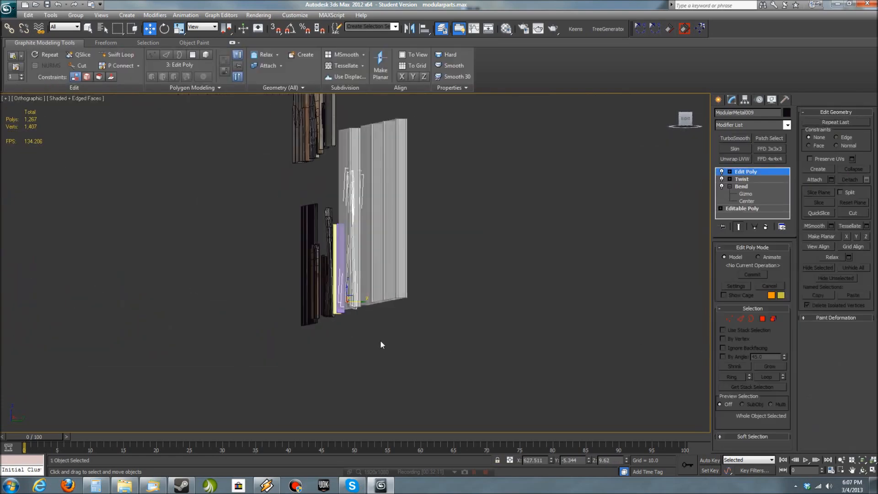
pyautogui.scroll(5, 393, 345)
pyautogui.press('p')
pyautogui.keyDown('alt'); pyautogui.moveTo(503, 396); pyautogui.dragTo(462, 403, button='middle'); pyautogui.keyUp('alt')
pyautogui.click(462, 403)
pyautogui.scroll(-3, 494, 393)
pyautogui.keyDown('alt'); pyautogui.moveTo(562, 382); pyautogui.dragTo(320, 338, button='middle'); pyautogui.keyUp('alt')
pyautogui.scroll(-5, 379, 343)
pyautogui.scroll(3, 321, 339)
# - Clone the large wooden plank panel onto the wall as a single instance
pyautogui.moveTo(229, 297); pyautogui.dragTo(474, 341, button='middle')
pyautogui.click(91, 232)
pyautogui.keyDown('shift'); pyautogui.moveTo(91, 232); pyautogui.dragTo(541, 333); pyautogui.keyUp('shift')
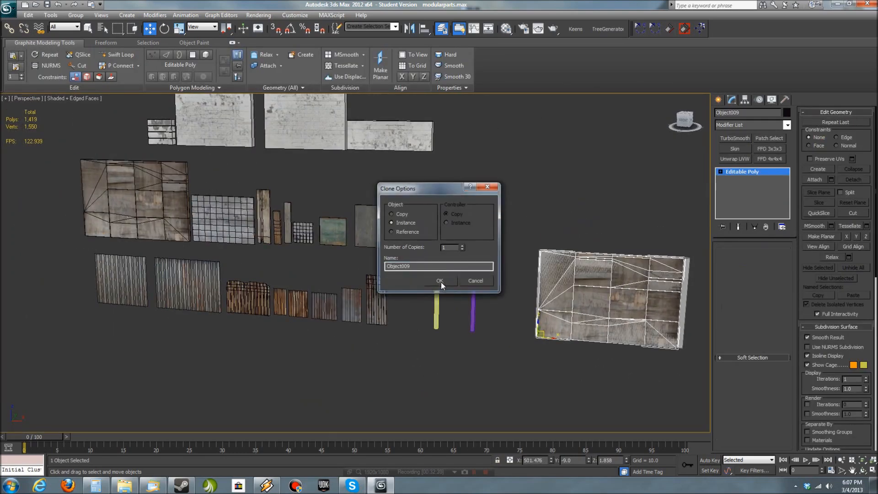
pyautogui.click(441, 283)
# - Bring the wooden panel clone in front of the wall's face and vertex-snap its lower left corner to the wall's corner
pyautogui.press('z')
pyautogui.moveTo(366, 361)
pyautogui.keyDown('alt'); pyautogui.mouseDown(button='middle')
pyautogui.moveTo(490, 376)
pyautogui.moveTo(512, 298)
pyautogui.mouseUp(button='middle'); pyautogui.keyUp('alt')
pyautogui.moveTo(300, 340); pyautogui.dragTo(311, 342)
pyautogui.moveTo(311, 341)
pyautogui.keyDown('alt'); pyautogui.mouseDown(button='middle')
pyautogui.moveTo(356, 359)
pyautogui.moveTo(291, 390)
pyautogui.moveTo(414, 337)
pyautogui.moveTo(386, 310)
pyautogui.mouseUp(button='middle'); pyautogui.keyUp('alt')
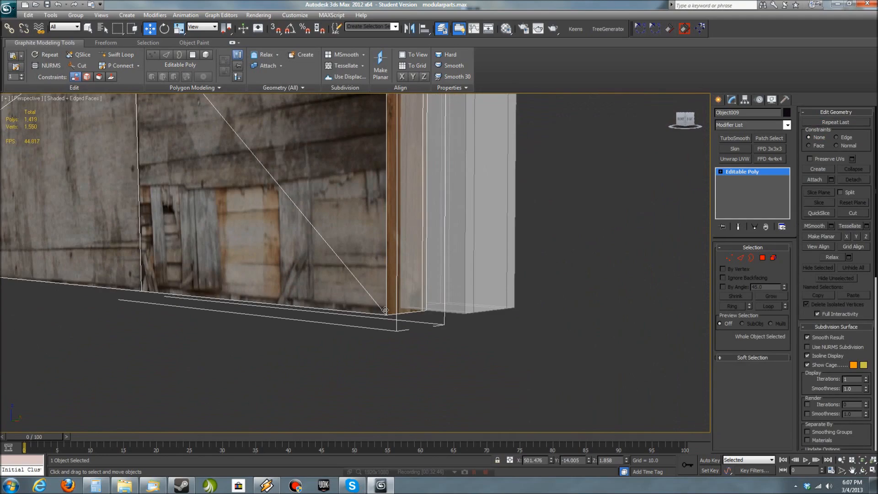
pyautogui.press('f')
pyautogui.moveTo(328, 314); pyautogui.dragTo(311, 311)
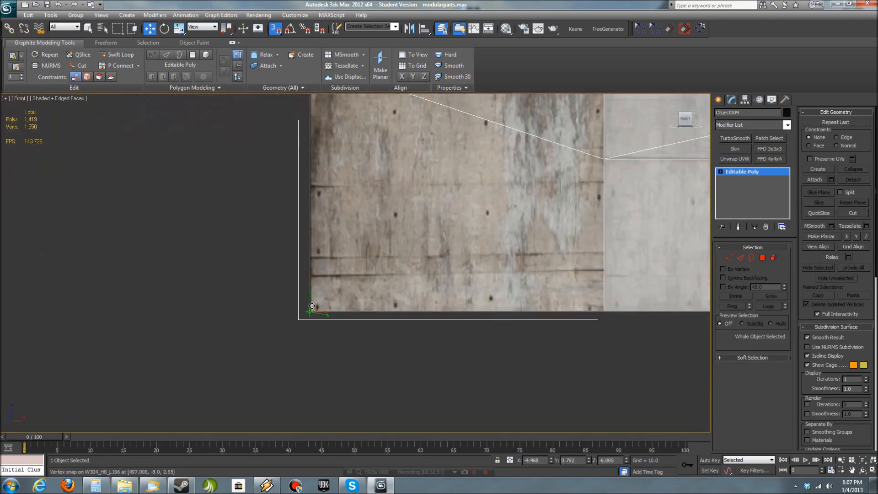
# - Turn off snapping and examine from several angles how the wooden panel clone sits on the wall
pyautogui.scroll(-5, 313, 206)
pyautogui.click(275, 28)
pyautogui.keyDown('alt'); pyautogui.moveTo(377, 307); pyautogui.dragTo(422, 281, button='middle'); pyautogui.keyUp('alt')
pyautogui.scroll(4, 412, 295)
pyautogui.press('p')
pyautogui.keyDown('alt'); pyautogui.moveTo(427, 237); pyautogui.dragTo(425, 334, button='middle'); pyautogui.keyUp('alt')
pyautogui.scroll(3, 426, 320)
pyautogui.scroll(-2, 439, 229)
pyautogui.moveTo(476, 224); pyautogui.dragTo(352, 275, button='middle')
pyautogui.scroll(4, 345, 239)
pyautogui.scroll(-3, 522, 345)
pyautogui.moveTo(523, 344); pyautogui.dragTo(686, 137, button='middle')
pyautogui.scroll(-5, 281, 377)
# - Stretch the wooden panel clone non-uniformly to about 157.57 percent along X so it covers the wall's face in the front view
pyautogui.press('r')
pyautogui.moveTo(84, 401); pyautogui.dragTo(87, 407)
pyautogui.press('f')
pyautogui.moveTo(605, 375); pyautogui.dragTo(415, 312, button='middle')
pyautogui.scroll(6, 415, 312)
pyautogui.moveTo(501, 361); pyautogui.dragTo(418, 181, button='middle')
pyautogui.scroll(-4, 571, 302)
pyautogui.click(729, 257)
pyautogui.scroll(-3, 482, 321)
pyautogui.moveTo(482, 321); pyautogui.dragTo(497, 391, button='middle')
pyautogui.scroll(2, 492, 375)
pyautogui.click(729, 258)
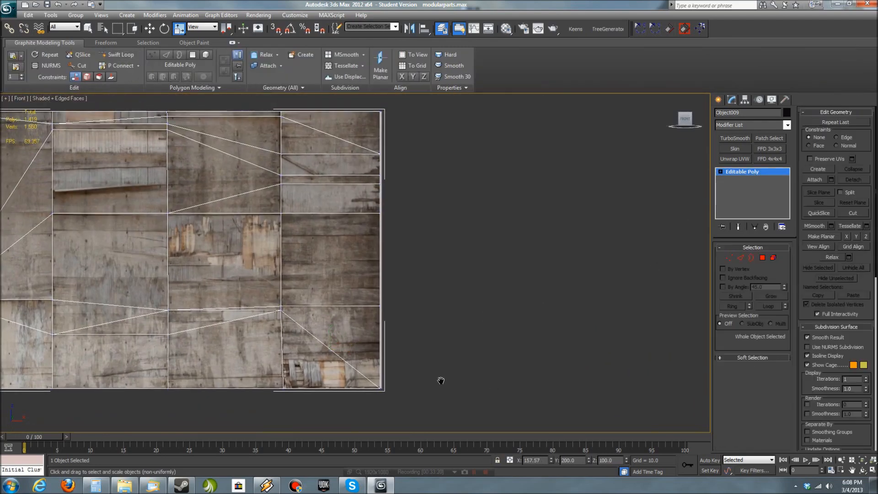
# - Fine-tune the wooden panel's X scale, trying 160, 159, 158.5 and 158.4 percent and settling near 158, until its side edge meets the wall
pyautogui.scroll(-6, 274, 346)
pyautogui.moveTo(267, 346); pyautogui.dragTo(456, 334, button='middle')
pyautogui.click(80, 198)
pyautogui.moveTo(463, 281); pyautogui.dragTo(476, 282)
pyautogui.scroll(5, 583, 305)
pyautogui.moveTo(583, 305); pyautogui.dragTo(517, 237, button='middle')
pyautogui.scroll(5, 551, 343)
pyautogui.moveTo(392, 308); pyautogui.dragTo(532, 414)
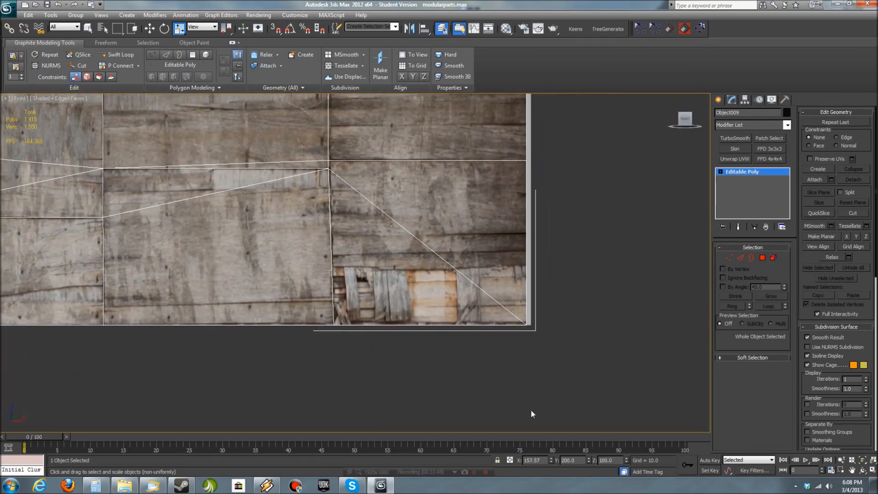
pyautogui.doubleClick(543, 460)
pyautogui.write('160')
pyautogui.press('Return')
pyautogui.write('159')
pyautogui.press('Return')
pyautogui.write('158.5')
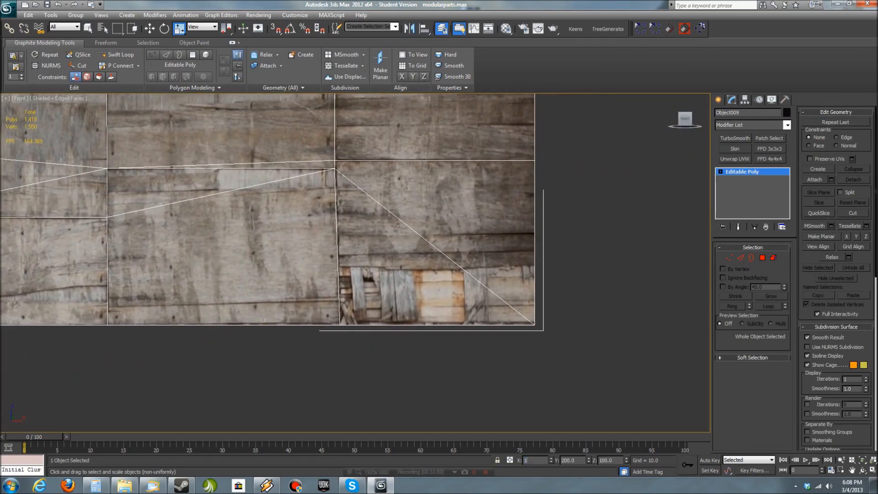
pyautogui.press('Return')
pyautogui.write('158.4')
pyautogui.press('Return')
pyautogui.click(553, 462)
pyautogui.click(553, 462)
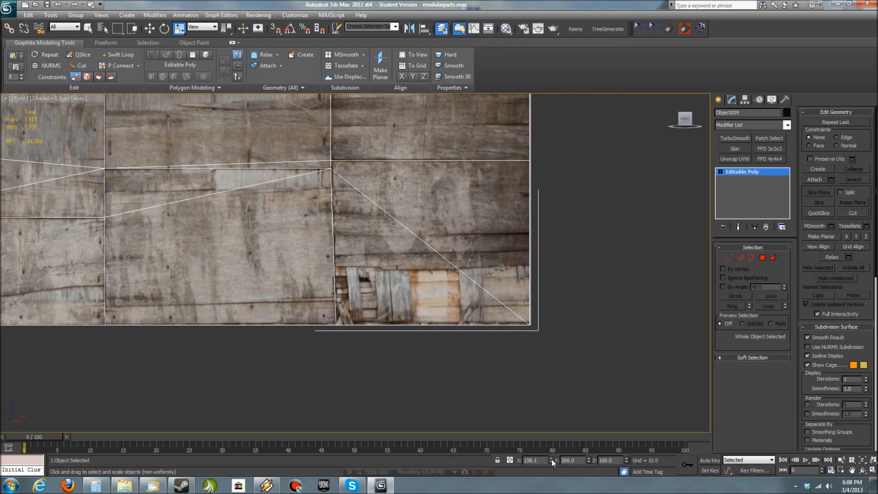
pyautogui.click(551, 458)
pyautogui.click(550, 458)
pyautogui.click(572, 393)
# - Clone the wide rusty golden corrugated panel onto the lower part of the wall
pyautogui.scroll(-5, 540, 302)
pyautogui.keyDown('alt'); pyautogui.moveTo(515, 223); pyautogui.dragTo(357, 242, button='middle'); pyautogui.keyUp('alt')
pyautogui.moveTo(357, 242); pyautogui.dragTo(219, 312, button='middle')
pyautogui.click(647, 270)
pyautogui.press('w')
pyautogui.moveTo(682, 288)
pyautogui.keyDown('shift'); pyautogui.mouseDown()
pyautogui.moveTo(592, 299)
pyautogui.moveTo(166, 290)
pyautogui.mouseUp(); pyautogui.keyUp('shift')
pyautogui.press('Return')
# - Tilt the golden corrugated panel clone and place it against the wall between the tall and sideways panels
pyautogui.moveTo(165, 322); pyautogui.dragTo(270, 350, button='middle')
pyautogui.scroll(3, 269, 350)
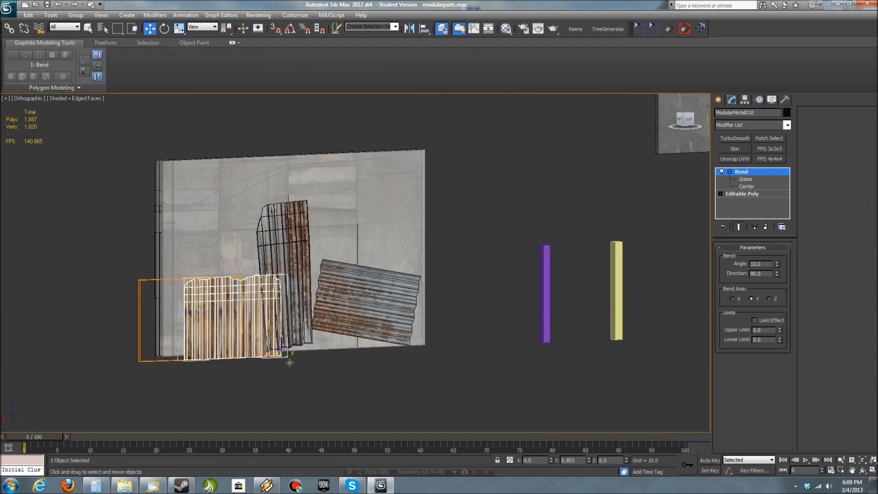
pyautogui.moveTo(278, 346); pyautogui.dragTo(395, 302)
pyautogui.press('space')
pyautogui.press('w')
pyautogui.press('e')
pyautogui.click(364, 361)
pyautogui.scroll(5, 405, 382)
pyautogui.scroll(-2, 454, 336)
pyautogui.click(452, 318)
pyautogui.keyDown('alt'); pyautogui.moveTo(464, 330); pyautogui.dragTo(350, 331, button='middle'); pyautogui.keyUp('alt')
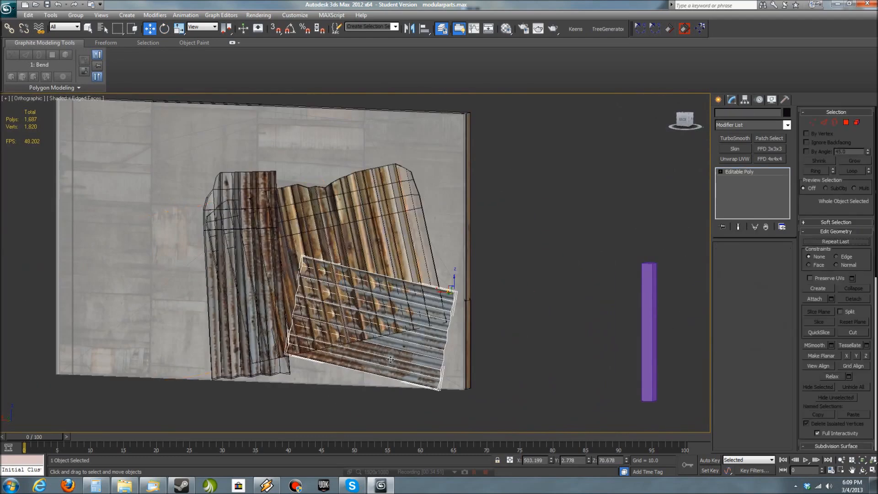
# - Adjust the sideways corrugated panel's rotation and depth so it lies in front of the golden panel
pyautogui.click(449, 317)
pyautogui.moveTo(450, 287); pyautogui.dragTo(454, 286)
pyautogui.keyDown('alt'); pyautogui.moveTo(530, 321); pyautogui.dragTo(488, 324, button='middle'); pyautogui.keyUp('alt')
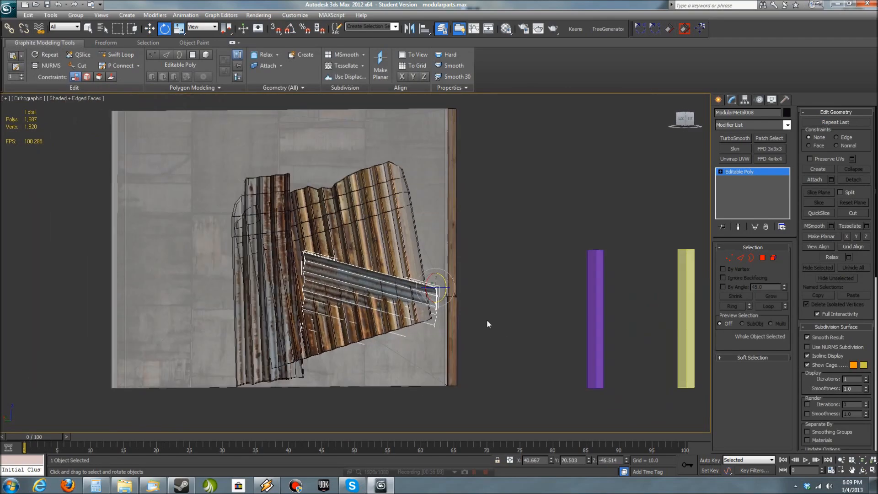
pyautogui.keyDown('alt'); pyautogui.moveTo(442, 298); pyautogui.dragTo(478, 401, button='middle'); pyautogui.keyUp('alt')
pyautogui.moveTo(448, 353); pyautogui.dragTo(448, 352)
pyautogui.keyDown('alt'); pyautogui.moveTo(449, 352); pyautogui.dragTo(450, 288, button='middle'); pyautogui.keyUp('alt')
pyautogui.click(506, 356)
# - Turn off the edged faces display and examine how the corrugated panels overlap on the wall
pyautogui.scroll(8, 517, 353)
pyautogui.press('z')
pyautogui.scroll(6, 421, 353)
pyautogui.press('F3')
pyautogui.press('F3')
pyautogui.press('F4')
pyautogui.scroll(7, 512, 306)
pyautogui.scroll(-4, 568, 318)
pyautogui.keyDown('alt'); pyautogui.moveTo(568, 317); pyautogui.dragTo(457, 343, button='middle'); pyautogui.keyUp('alt')
# - Move the tall corrugated panel out beside the golden one and rotate it slightly so it clears the wall's face
pyautogui.click(390, 361)
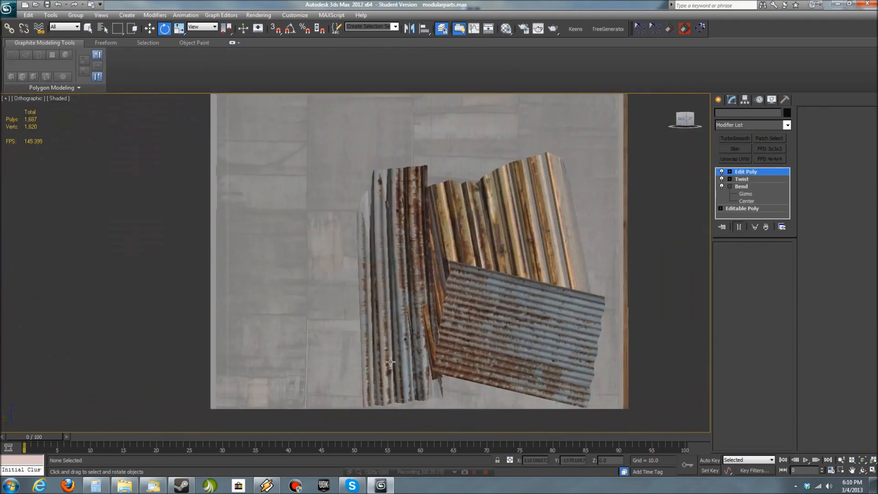
pyautogui.press('w')
pyautogui.moveTo(447, 399); pyautogui.dragTo(383, 397)
pyautogui.keyDown('alt'); pyautogui.moveTo(388, 399); pyautogui.dragTo(429, 425, button='middle'); pyautogui.keyUp('alt')
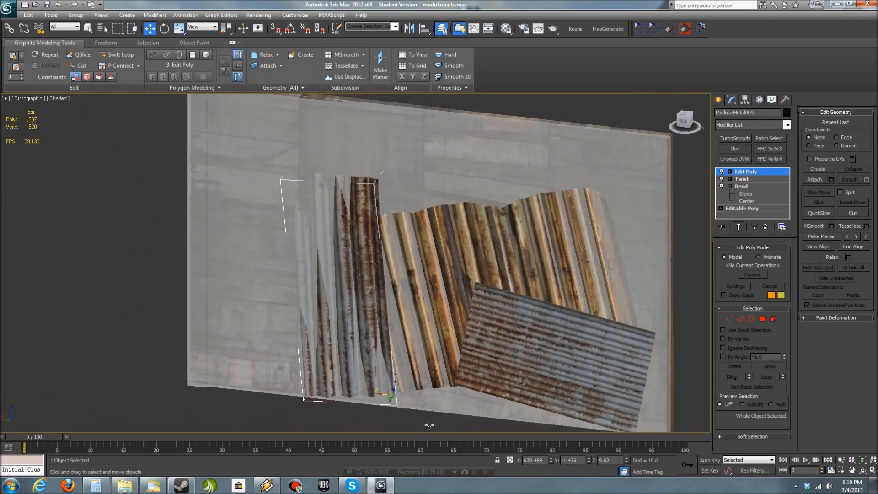
pyautogui.moveTo(386, 397); pyautogui.dragTo(391, 397)
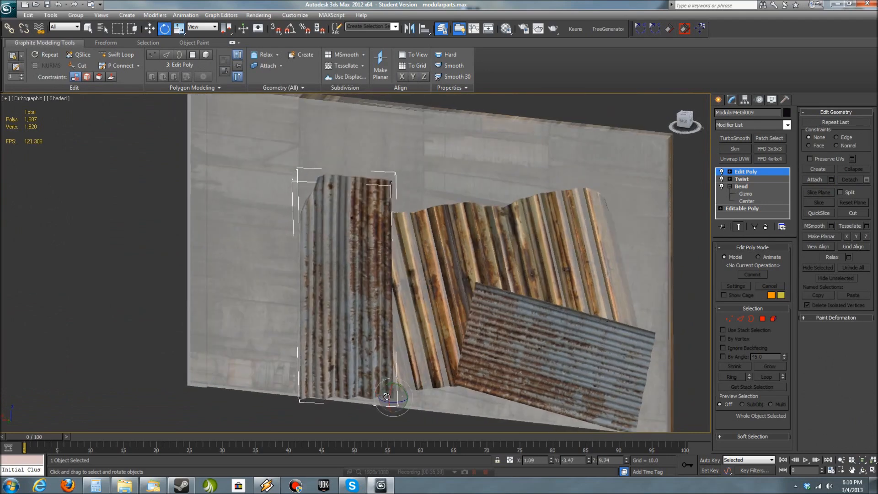
# - Clone the narrow grey wooden plank onto the empty side of the wall
pyautogui.scroll(-3, 335, 384)
pyautogui.click(334, 384)
pyautogui.keyDown('alt'); pyautogui.moveTo(335, 384); pyautogui.dragTo(209, 364, button='middle'); pyautogui.keyUp('alt')
pyautogui.scroll(-3, 440, 364)
pyautogui.scroll(-3, 507, 350)
pyautogui.moveTo(519, 330); pyautogui.dragTo(550, 342, button='middle')
pyautogui.click(638, 182)
pyautogui.press('w')
pyautogui.keyDown('shift'); pyautogui.moveTo(639, 200); pyautogui.dragTo(177, 326); pyautogui.keyUp('shift')
pyautogui.press('Return')
# - Position the plank clone upright against the wall's face with its base at the wall's lower edge
pyautogui.moveTo(137, 331); pyautogui.dragTo(402, 309, button='middle')
pyautogui.scroll(6, 402, 309)
pyautogui.moveTo(631, 362); pyautogui.dragTo(502, 389, button='middle')
pyautogui.moveTo(502, 388)
pyautogui.keyDown('alt'); pyautogui.mouseDown(button='middle')
pyautogui.moveTo(555, 404)
pyautogui.moveTo(567, 419)
pyautogui.mouseUp(button='middle'); pyautogui.keyUp('alt')
pyautogui.moveTo(522, 368); pyautogui.dragTo(555, 375)
pyautogui.press('f')
pyautogui.press('F3')
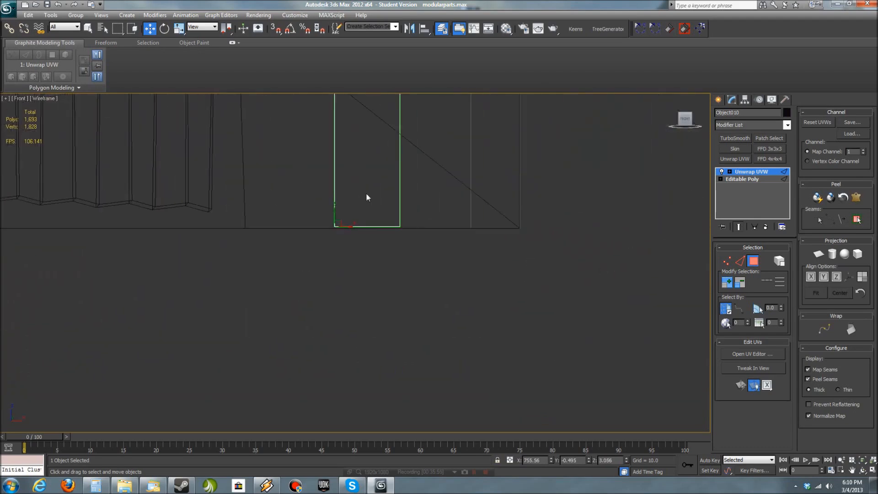
pyautogui.scroll(-10, 411, 315)
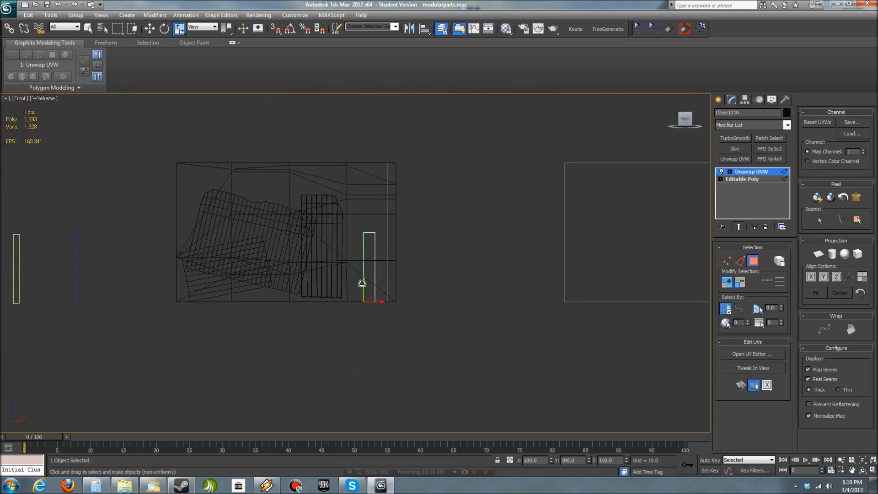
# - Lengthen the plank clone to about 190 percent along X to nearly span the wall's height, and adjust its position on the wall
pyautogui.moveTo(364, 253); pyautogui.dragTo(364, 253)
pyautogui.press('F3')
pyautogui.keyDown('alt'); pyautogui.moveTo(481, 283); pyautogui.dragTo(455, 333, button='middle'); pyautogui.keyUp('alt')
pyautogui.scroll(2, 455, 333)
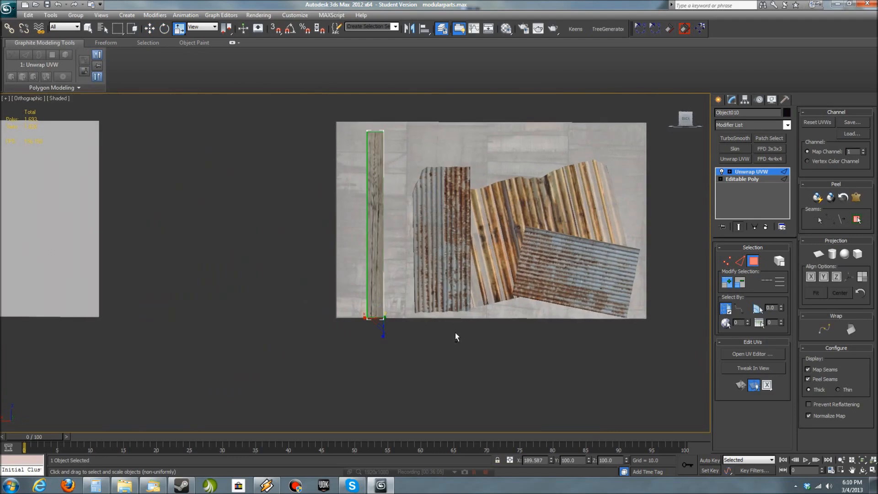
pyautogui.click(396, 354)
pyautogui.moveTo(395, 355); pyautogui.dragTo(328, 394, button='middle')
pyautogui.click(312, 325)
pyautogui.moveTo(300, 358); pyautogui.dragTo(308, 358)
pyautogui.keyDown('alt'); pyautogui.moveTo(333, 381); pyautogui.dragTo(349, 316, button='middle'); pyautogui.keyUp('alt')
# - Clone the large dark metal panel onto the wall
pyautogui.scroll(4, 382, 292)
pyautogui.scroll(-7, 382, 292)
pyautogui.moveTo(349, 315); pyautogui.dragTo(353, 331, button='middle')
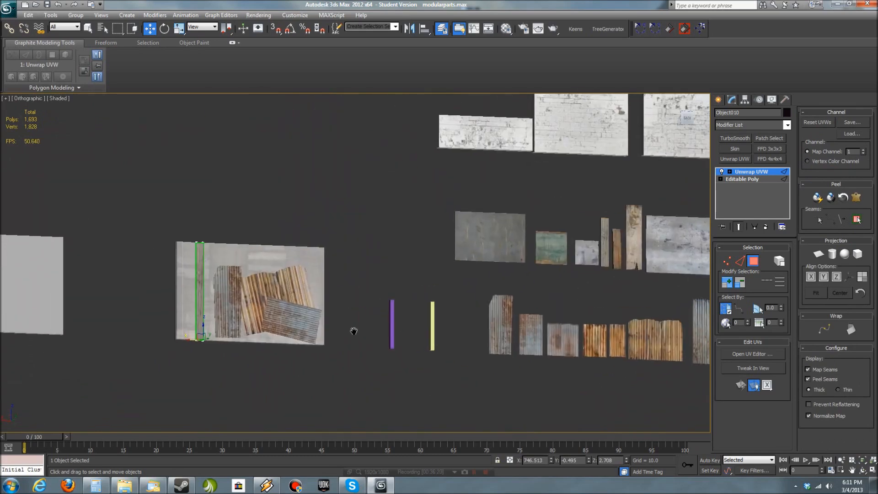
pyautogui.click(509, 246)
pyautogui.keyDown('shift'); pyautogui.moveTo(521, 258); pyautogui.dragTo(320, 293); pyautogui.keyUp('shift')
pyautogui.press('Return')
# - Turn on angle snap, rotate the dark metal panel clone upright and place it in the wall's upper corner behind the plank
pyautogui.keyDown('alt'); pyautogui.moveTo(335, 323); pyautogui.dragTo(316, 333, button='middle'); pyautogui.keyUp('alt')
pyautogui.press('z')
pyautogui.press('space')
pyautogui.moveTo(498, 406); pyautogui.dragTo(130, 331)
pyautogui.moveTo(130, 331); pyautogui.dragTo(498, 339, button='middle')
pyautogui.scroll(2, 498, 338)
pyautogui.scroll(-6, 443, 358)
pyautogui.keyDown('alt'); pyautogui.moveTo(443, 358); pyautogui.dragTo(476, 359, button='middle'); pyautogui.keyUp('alt')
pyautogui.moveTo(433, 273); pyautogui.dragTo(358, 270)
pyautogui.press('a')
pyautogui.moveTo(418, 280); pyautogui.dragTo(387, 195)
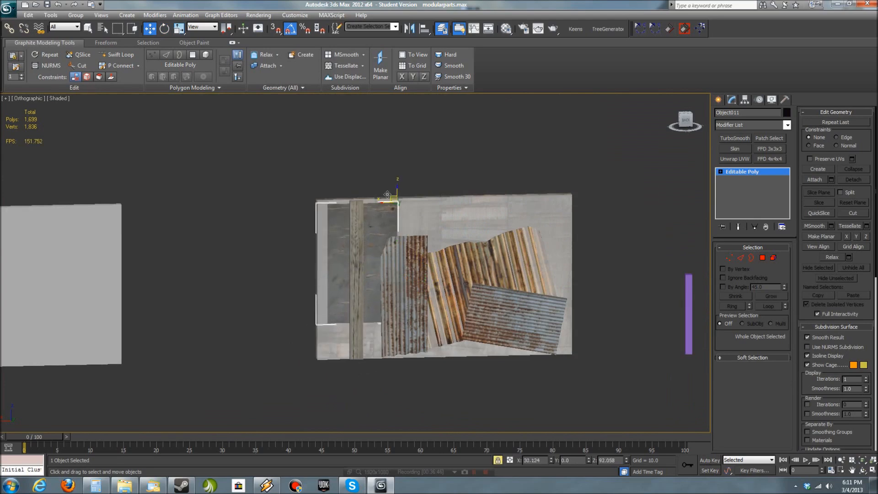
pyautogui.press('space')
pyautogui.click(274, 343)
# - Clone the wide wooden board with the broken end onto the upper part of the wall
pyautogui.scroll(4, 275, 343)
pyautogui.scroll(-8, 588, 324)
pyautogui.moveTo(690, 332); pyautogui.dragTo(608, 320, button='middle')
pyautogui.moveTo(699, 196); pyautogui.dragTo(610, 203, button='middle')
pyautogui.scroll(2, 610, 202)
pyautogui.click(595, 215)
pyautogui.moveTo(598, 229)
pyautogui.keyDown('shift'); pyautogui.mouseDown()
pyautogui.moveTo(397, 257)
pyautogui.moveTo(195, 251)
pyautogui.mouseUp(); pyautogui.keyUp('shift')
pyautogui.click(426, 267)
# - Lay the broken-ended board clone sideways with a slight tilt along the wall's upper edge
pyautogui.scroll(3, 198, 241)
pyautogui.moveTo(198, 242); pyautogui.dragTo(335, 294, button='middle')
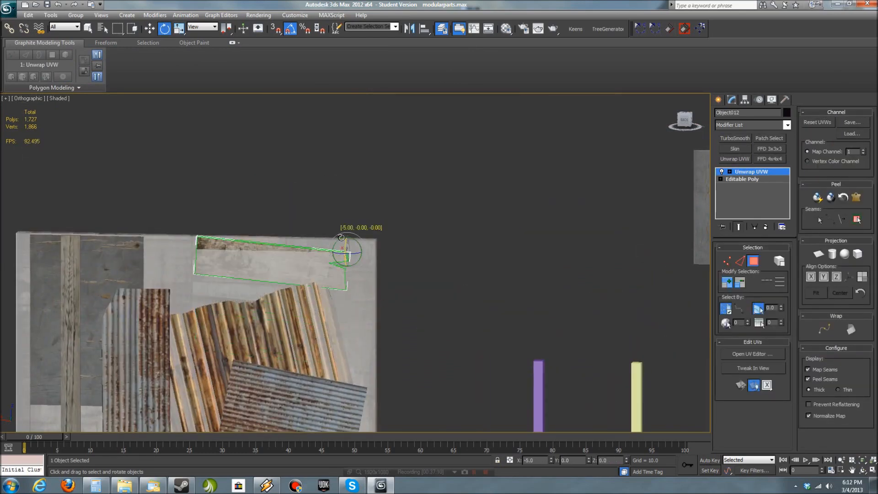
pyautogui.moveTo(292, 246); pyautogui.dragTo(297, 248)
pyautogui.press('space')
# - Bring the broken-ended board in front of the wall's face and shift it beside the dark metal panel, above the corrugated panels
pyautogui.moveTo(408, 276); pyautogui.dragTo(334, 274, button='middle')
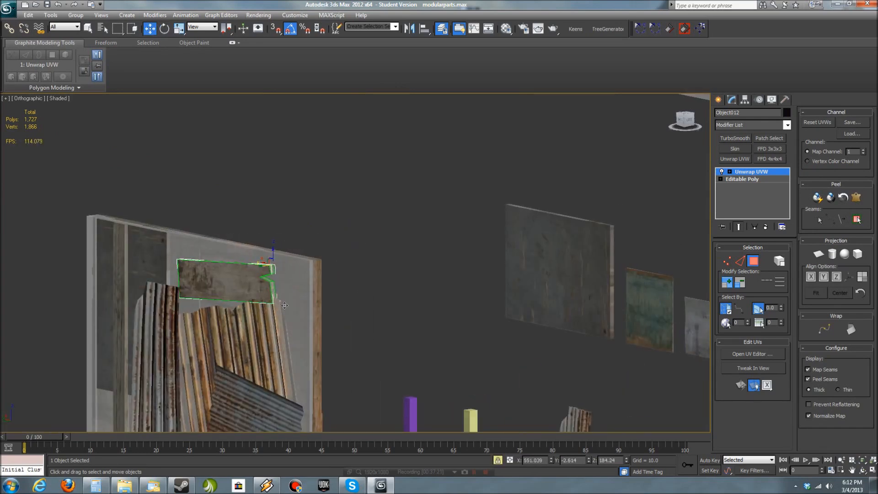
pyautogui.keyDown('alt'); pyautogui.moveTo(272, 292); pyautogui.dragTo(436, 310, button='middle'); pyautogui.keyUp('alt')
pyautogui.scroll(3, 436, 310)
pyautogui.moveTo(507, 222); pyautogui.dragTo(461, 216)
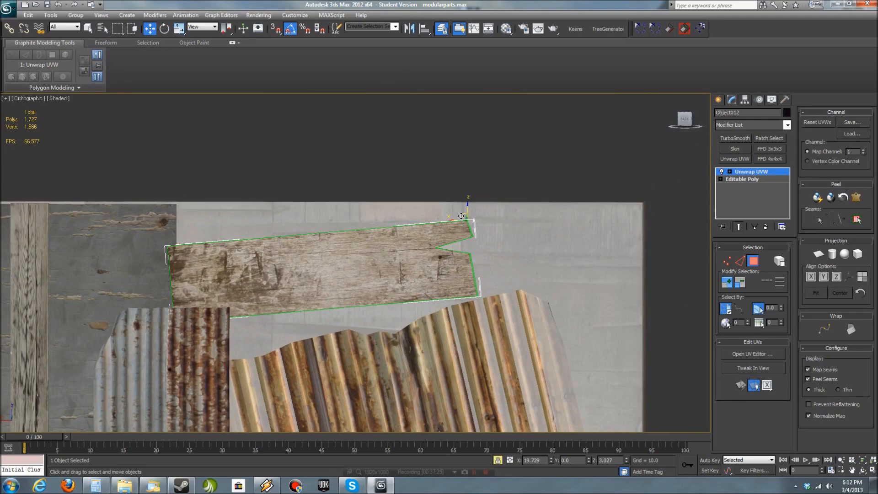
pyautogui.scroll(-6, 573, 141)
pyautogui.press('space')
pyautogui.click(486, 262)
# - Clone the pale blue-grey rippled panel onto the wall
pyautogui.scroll(-3, 488, 263)
pyautogui.moveTo(577, 278); pyautogui.dragTo(468, 261, button='middle')
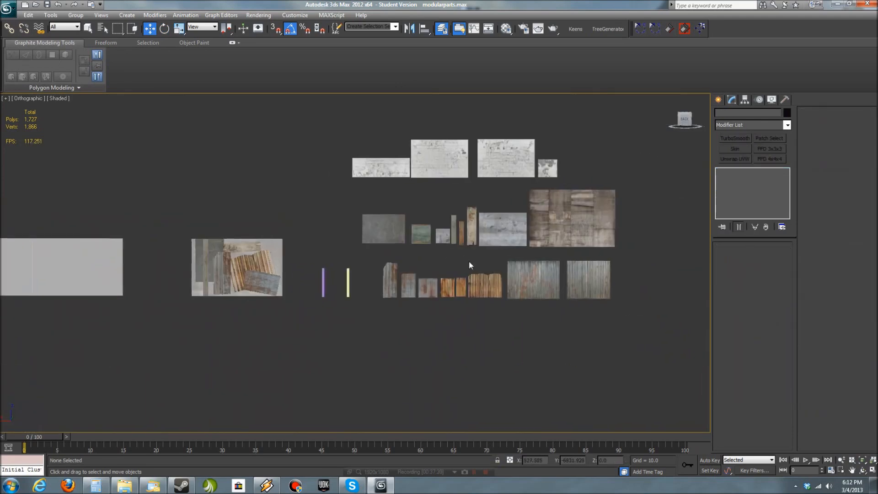
pyautogui.moveTo(508, 218)
pyautogui.keyDown('shift'); pyautogui.mouseDown()
pyautogui.moveTo(514, 235)
pyautogui.moveTo(303, 255)
pyautogui.moveTo(322, 293)
pyautogui.mouseUp(); pyautogui.keyUp('shift')
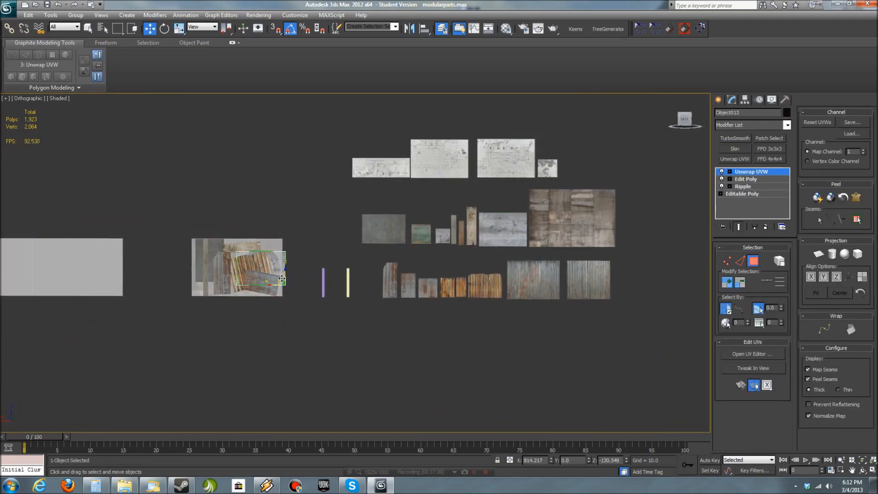
pyautogui.press('Return')
# - Rotate the pale blue-grey rippled panel nearly upright and fit it near the wall's end, behind the corrugated panels
pyautogui.scroll(6, 509, 291)
pyautogui.moveTo(386, 290)
pyautogui.mouseDown(button='middle')
pyautogui.moveTo(509, 291)
pyautogui.moveTo(458, 271)
pyautogui.mouseUp(button='middle')
pyautogui.press('e')
pyautogui.moveTo(504, 338)
pyautogui.mouseDown()
pyautogui.moveTo(513, 316)
pyautogui.moveTo(496, 365)
pyautogui.moveTo(478, 206)
pyautogui.mouseUp()
pyautogui.press('w')
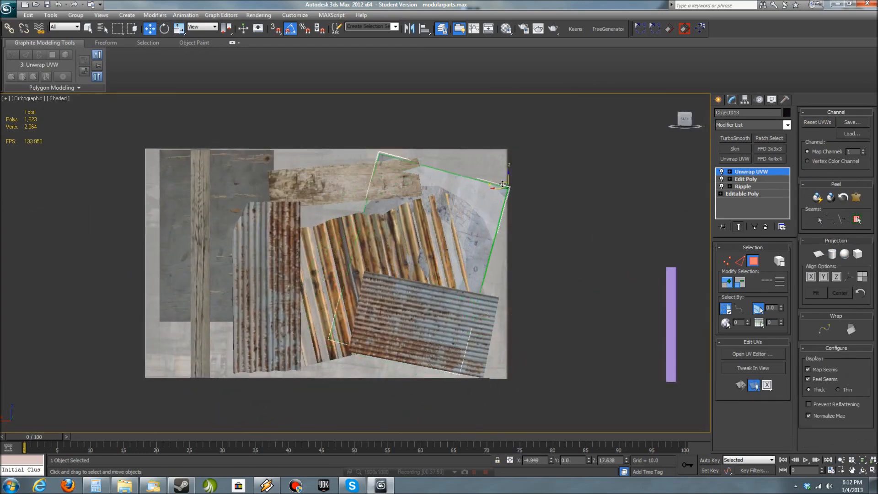
pyautogui.moveTo(505, 185); pyautogui.dragTo(485, 165)
pyautogui.press('w')
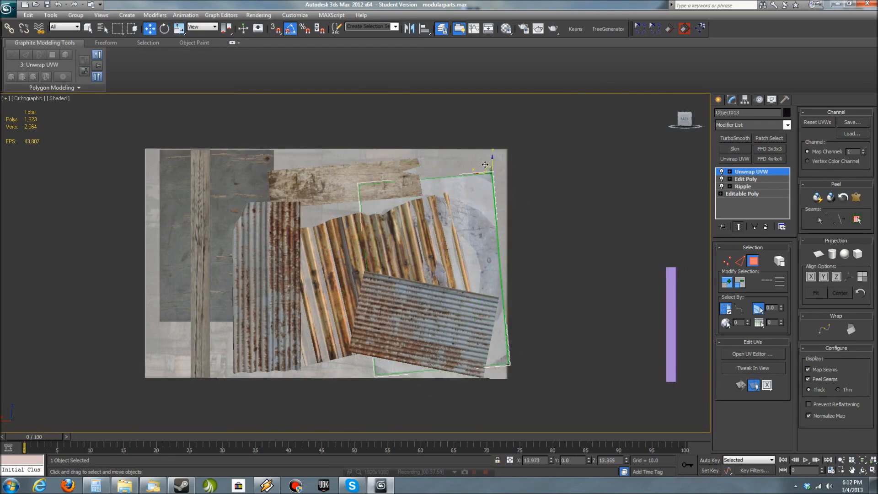
pyautogui.keyDown('alt'); pyautogui.moveTo(481, 151); pyautogui.dragTo(453, 160, button='middle'); pyautogui.keyUp('alt')
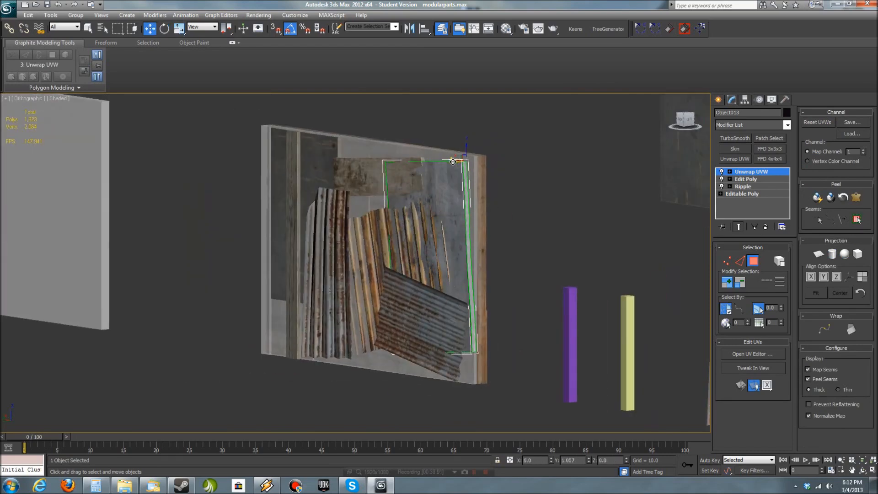
# - Bring the golden-brown corrugated panel forward so it sits in front of the pale blue-grey panel
pyautogui.click(509, 276)
pyautogui.keyDown('alt'); pyautogui.moveTo(509, 276); pyautogui.dragTo(481, 310, button='middle'); pyautogui.keyUp('alt')
pyautogui.scroll(-5, 481, 310)
pyautogui.moveTo(301, 242); pyautogui.dragTo(299, 240)
pyautogui.press('z')
pyautogui.click(566, 359)
pyautogui.scroll(1, 567, 359)
pyautogui.press('p')
pyautogui.click(511, 352)
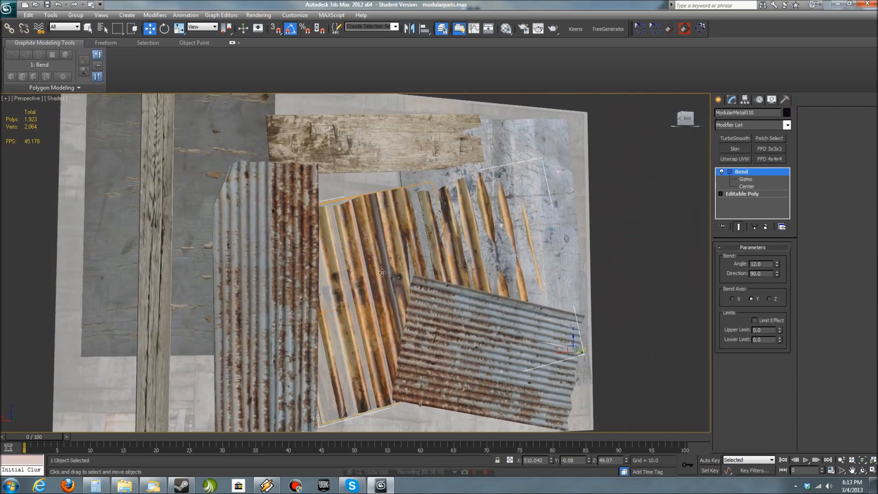
pyautogui.keyDown('alt'); pyautogui.moveTo(511, 352); pyautogui.dragTo(529, 296, button='middle'); pyautogui.keyUp('alt')
pyautogui.moveTo(529, 296); pyautogui.dragTo(534, 305)
pyautogui.moveTo(463, 315); pyautogui.dragTo(468, 317)
pyautogui.click(627, 331)
pyautogui.keyDown('alt'); pyautogui.moveTo(626, 331); pyautogui.dragTo(529, 326, button='middle'); pyautogui.keyUp('alt')
# - Change the wall's object properties so that it displays fully opaque
pyautogui.click(607, 201)
pyautogui.rightClick(607, 200)
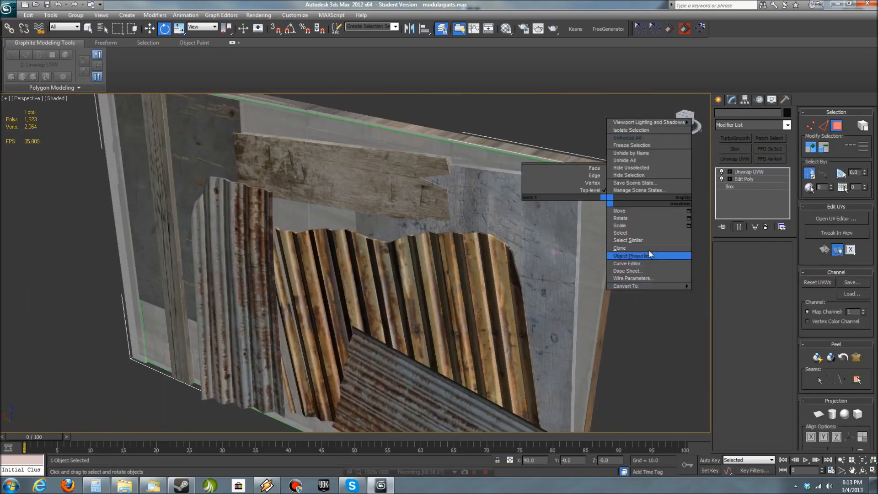
pyautogui.click(653, 255)
pyautogui.click(473, 371)
pyautogui.click(653, 343)
# - Adjust the tilt and depth of the corrugated panel near the middle of the wall's lower edge
pyautogui.scroll(4, 653, 343)
pyautogui.scroll(-6, 640, 336)
pyautogui.keyDown('alt'); pyautogui.moveTo(616, 322); pyautogui.dragTo(417, 391, button='middle'); pyautogui.keyUp('alt')
pyautogui.click(364, 312)
pyautogui.press('w')
pyautogui.moveTo(374, 383); pyautogui.dragTo(384, 372)
pyautogui.keyDown('alt'); pyautogui.moveTo(491, 382); pyautogui.dragTo(425, 389, button='middle'); pyautogui.keyUp('alt')
pyautogui.scroll(-3, 425, 389)
pyautogui.moveTo(629, 368); pyautogui.dragTo(412, 335, button='middle')
pyautogui.scroll(-5, 384, 334)
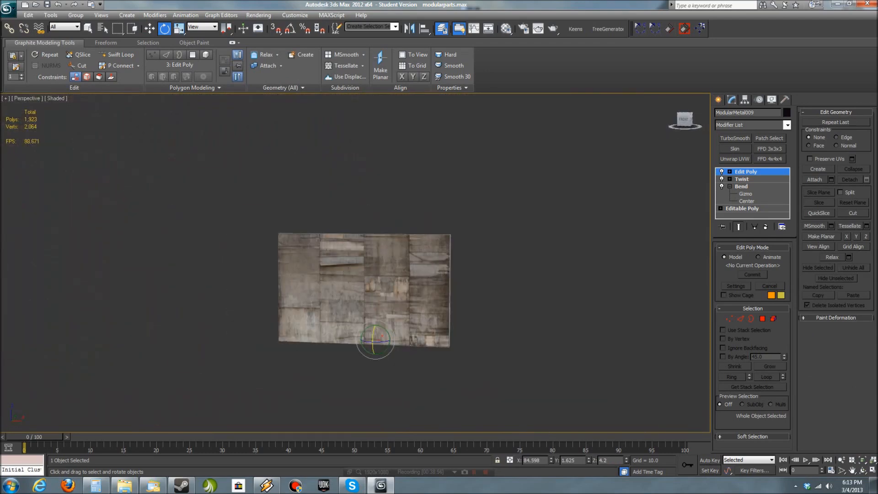
# - Exit isolation and clone the short narrow brown board onto the plank side of the wall
pyautogui.hotkey('alt', 'q')
pyautogui.click(192, 237)
pyautogui.press('w')
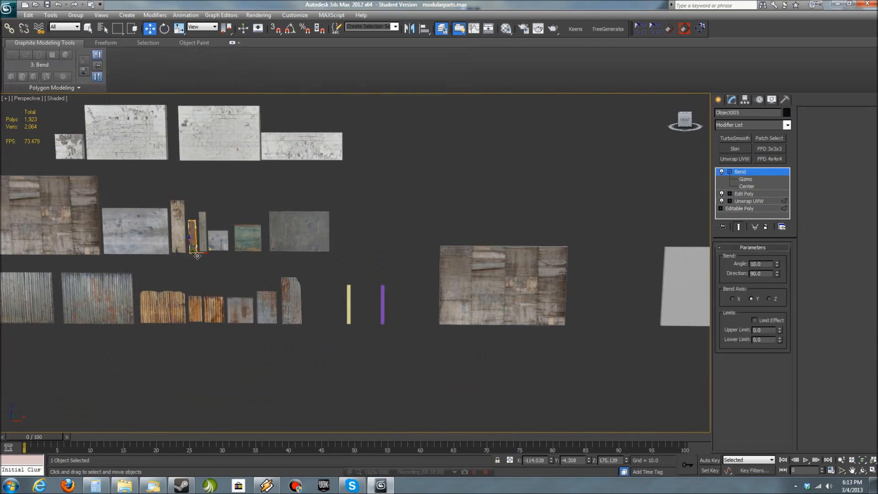
pyautogui.keyDown('shift'); pyautogui.moveTo(467, 321); pyautogui.dragTo(466, 321); pyautogui.keyUp('shift')
pyautogui.click(432, 279)
pyautogui.press('z')
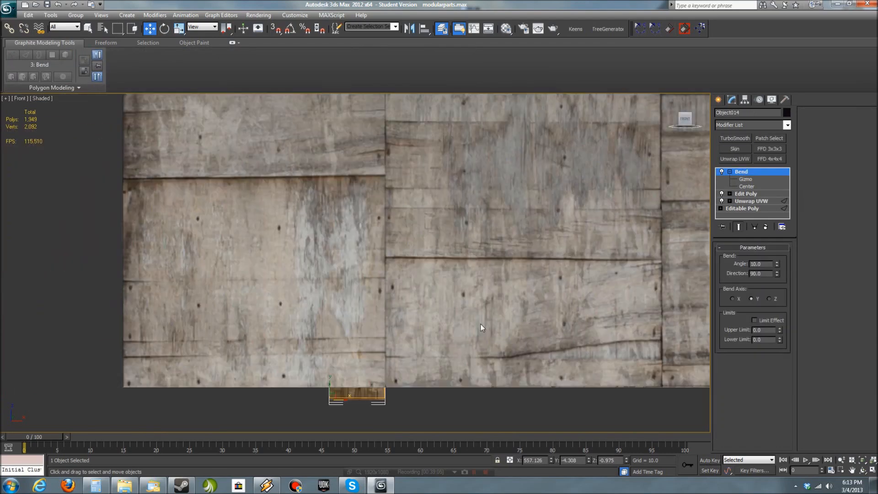
# - Snap the brown board's base to the wall's lower edge and bring it in front of the planks
pyautogui.press('f')
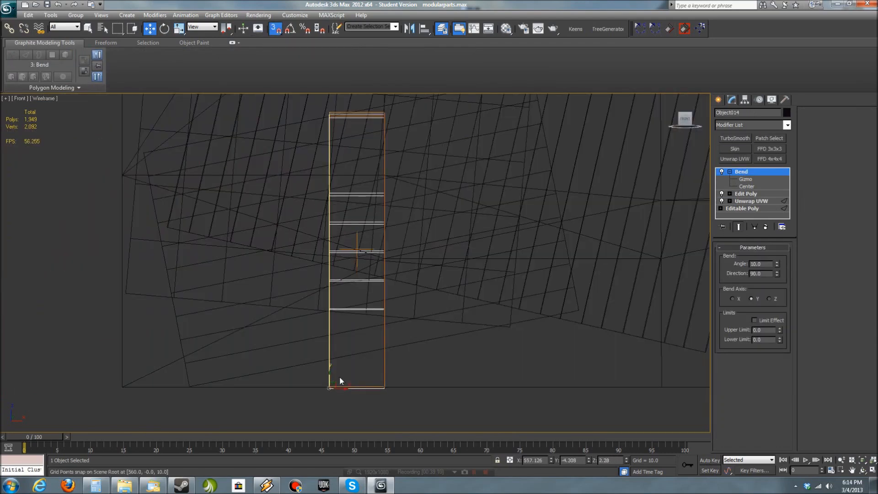
pyautogui.moveTo(215, 242)
pyautogui.keyDown('alt'); pyautogui.mouseDown(button='middle')
pyautogui.moveTo(278, 322)
pyautogui.moveTo(397, 337)
pyautogui.mouseUp(button='middle'); pyautogui.keyUp('alt')
pyautogui.press('F3')
pyautogui.keyDown('alt'); pyautogui.moveTo(357, 376); pyautogui.dragTo(276, 380, button='middle'); pyautogui.keyUp('alt')
pyautogui.moveTo(277, 380); pyautogui.dragTo(578, 343)
pyautogui.scroll(-2, 590, 345)
pyautogui.moveTo(606, 346); pyautogui.dragTo(496, 406, button='middle')
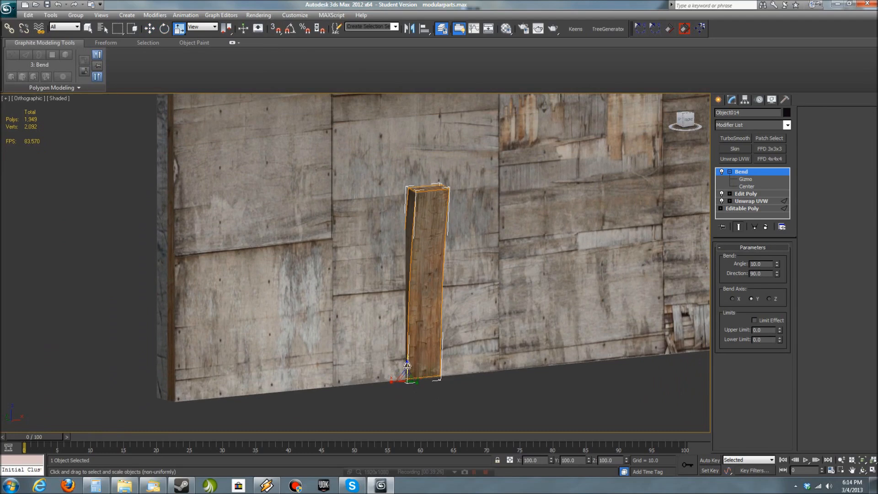
# - Stretch the brown board lengthwise to about 241 percent so it spans the wall's full height
pyautogui.scroll(-2, 494, 389)
pyautogui.moveTo(405, 383); pyautogui.dragTo(405, 372)
pyautogui.moveTo(480, 338); pyautogui.dragTo(484, 366, button='middle')
pyautogui.moveTo(504, 418); pyautogui.dragTo(475, 370, button='middle')
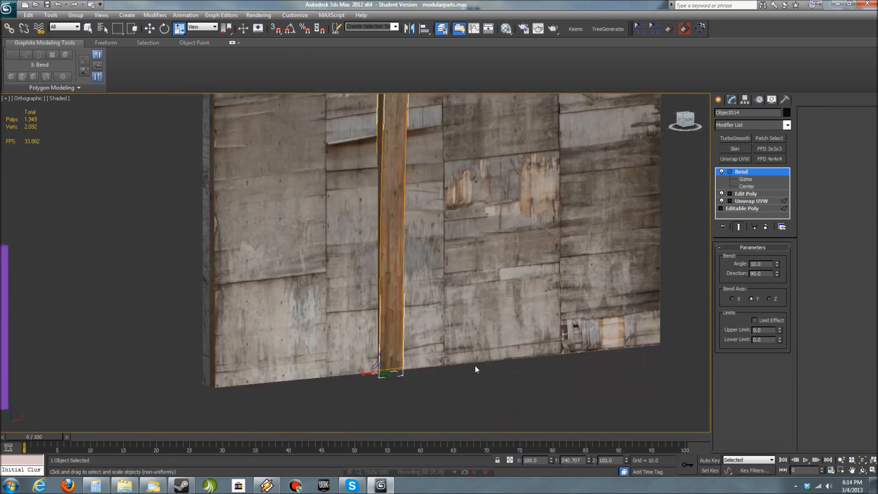
# - Slide the stretched brown board across the planks toward the far end of the wall
pyautogui.moveTo(395, 369); pyautogui.dragTo(445, 369)
pyautogui.scroll(-2, 553, 387)
pyautogui.press('f')
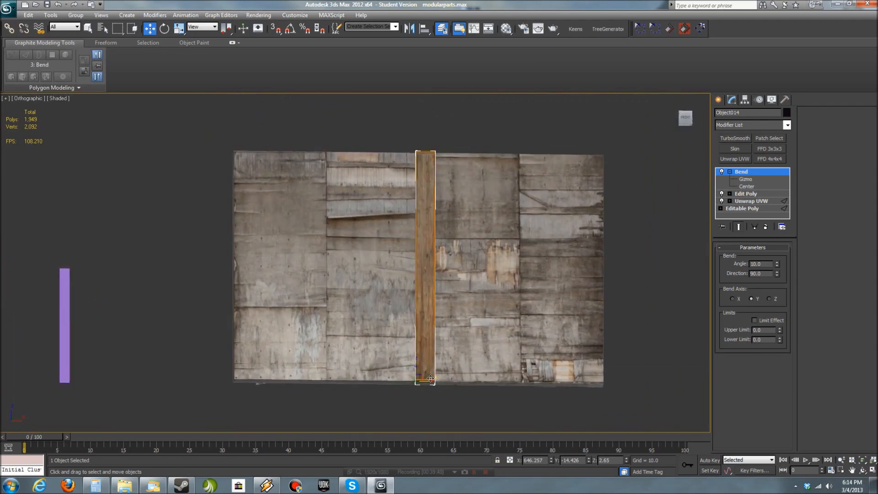
pyautogui.scroll(2, 454, 382)
pyautogui.moveTo(454, 383); pyautogui.dragTo(419, 365, button='middle')
pyautogui.moveTo(323, 392); pyautogui.dragTo(520, 395)
# - Align the brown board's outer and lower edges flush with the corner of the plank wall
pyautogui.scroll(3, 550, 402)
pyautogui.moveTo(551, 403); pyautogui.dragTo(135, 139, button='middle')
pyautogui.press('F3')
pyautogui.moveTo(518, 399); pyautogui.dragTo(359, 338, button='middle')
pyautogui.scroll(2, 360, 338)
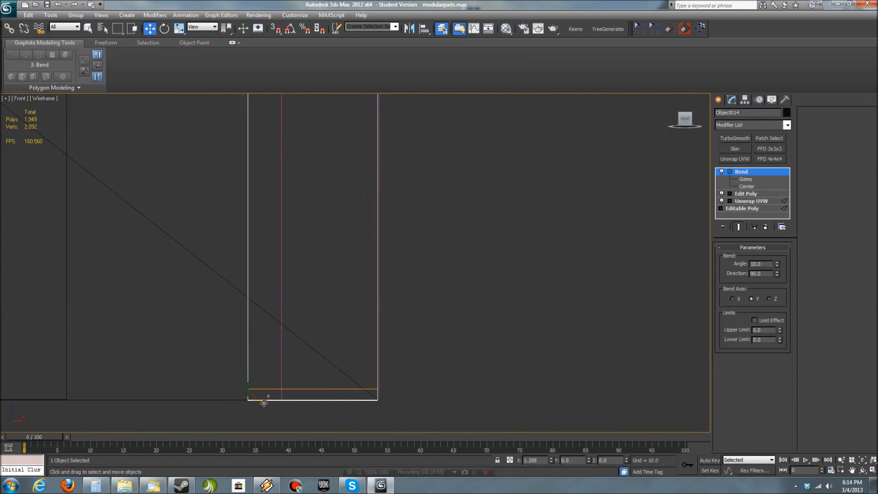
pyautogui.click(264, 406)
pyautogui.scroll(-5, 427, 402)
pyautogui.press('F3')
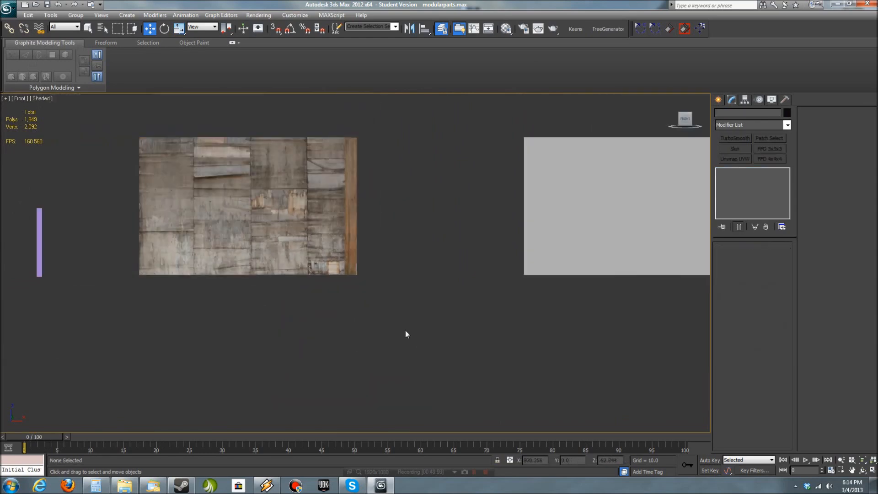
pyautogui.scroll(1, 348, 306)
pyautogui.scroll(8, 363, 331)
pyautogui.moveTo(132, 261); pyautogui.dragTo(136, 261)
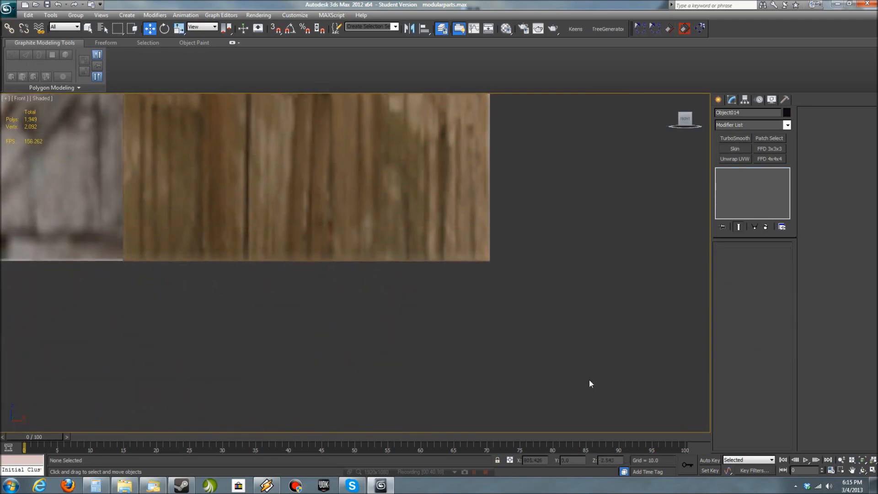
pyautogui.scroll(-10, 589, 383)
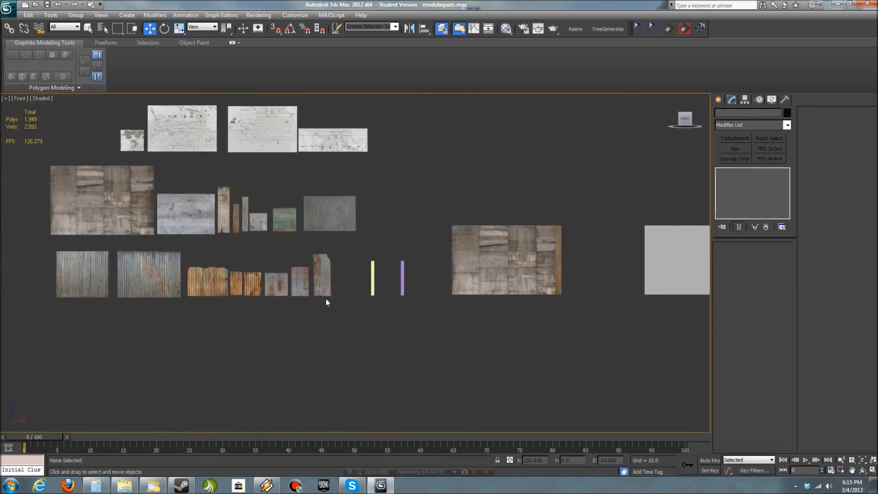
# - Clone the small pale blue-grey metal panel as an instance at the plank wall's lower edge and set it against the wall's face
pyautogui.click(246, 223)
pyautogui.keyDown('shift'); pyautogui.moveTo(251, 223); pyautogui.dragTo(489, 286); pyautogui.keyUp('shift')
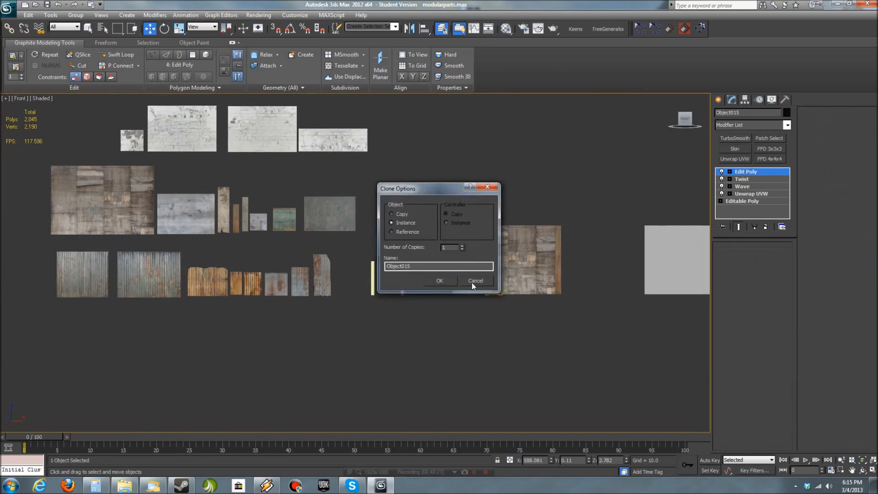
pyautogui.click(439, 280)
pyautogui.keyDown('alt'); pyautogui.moveTo(450, 288); pyautogui.dragTo(541, 342, button='middle'); pyautogui.keyUp('alt')
pyautogui.press('z')
pyautogui.moveTo(320, 329); pyautogui.dragTo(347, 336)
pyautogui.press('w')
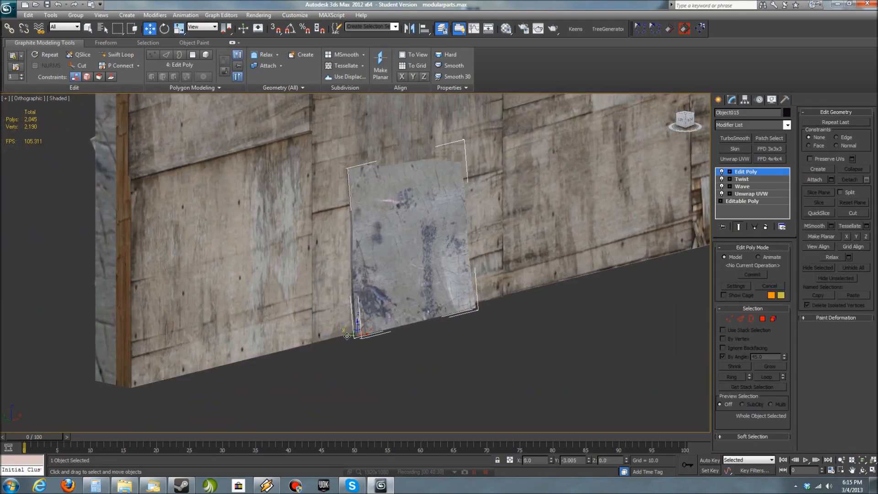
pyautogui.keyDown('alt'); pyautogui.moveTo(495, 365); pyautogui.dragTo(529, 382, button='middle'); pyautogui.keyUp('alt')
pyautogui.click(501, 359)
pyautogui.scroll(-6, 528, 382)
# - Isolate the wall together with the boards and panels placed on it
pyautogui.moveTo(551, 374); pyautogui.dragTo(256, 173)
pyautogui.hotkey('alt', 'q')
pyautogui.press('p')
pyautogui.keyDown('alt'); pyautogui.moveTo(528, 346); pyautogui.dragTo(541, 401, button='middle'); pyautogui.keyUp('alt')
pyautogui.scroll(-4, 618, 369)
pyautogui.click(619, 369)
pyautogui.scroll(7, 429, 207)
# - Tilt the broken-ended board slightly relative to the wall's face
pyautogui.click(418, 210)
pyautogui.keyDown('alt'); pyautogui.moveTo(507, 270); pyautogui.dragTo(391, 211, button='middle'); pyautogui.keyUp('alt')
pyautogui.press('e')
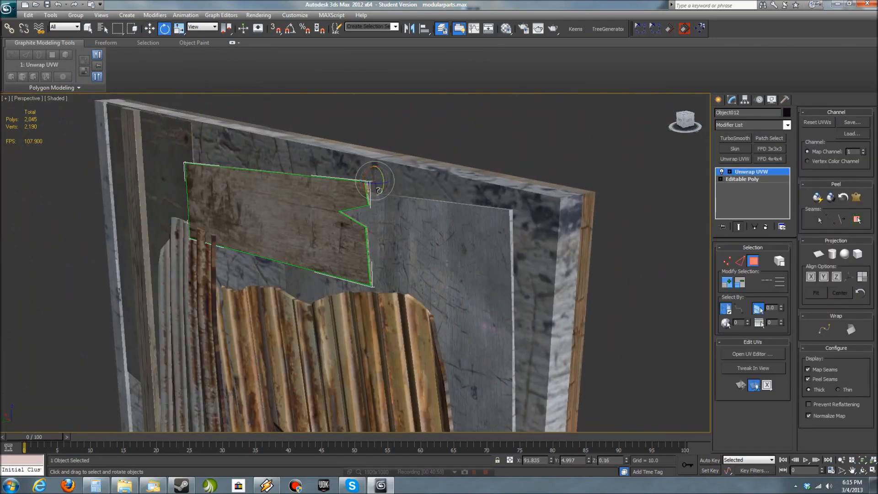
pyautogui.click(469, 101)
pyautogui.keyDown('alt'); pyautogui.moveTo(469, 119); pyautogui.dragTo(522, 201, button='middle'); pyautogui.keyUp('alt')
# - Examine the layered wall from the side and check the modifier stack of its plank layer
pyautogui.scroll(-5, 457, 256)
pyautogui.scroll(5, 413, 316)
pyautogui.moveTo(424, 324); pyautogui.dragTo(260, 308, button='middle')
pyautogui.scroll(-2, 413, 314)
pyautogui.click(329, 345)
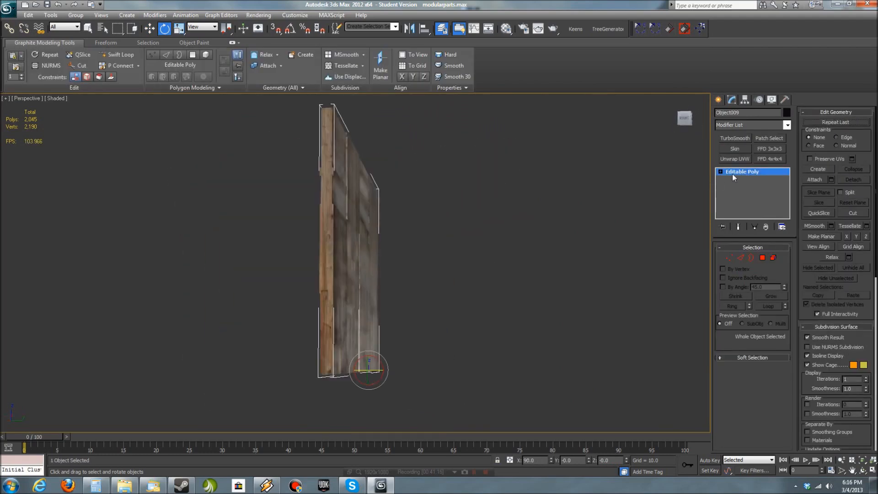
pyautogui.click(743, 172)
pyautogui.rightClick(744, 171)
pyautogui.keyDown('alt'); pyautogui.moveTo(651, 302); pyautogui.dragTo(545, 323, button='middle'); pyautogui.keyUp('alt')
pyautogui.click(734, 172)
pyautogui.click(654, 283)
pyautogui.click(869, 367)
# - Select all the pieces that make up the layered wall and isolate the selection
pyautogui.moveTo(483, 361); pyautogui.dragTo(459, 359, button='middle')
pyautogui.moveTo(374, 355); pyautogui.dragTo(256, 242)
pyautogui.press('z')
pyautogui.keyDown('alt'); pyautogui.moveTo(420, 298); pyautogui.dragTo(355, 300, button='middle'); pyautogui.keyUp('alt')
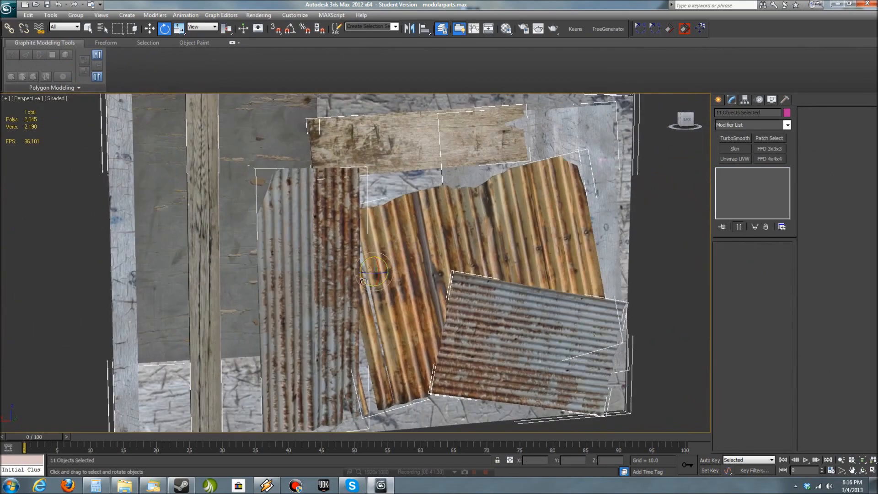
pyautogui.scroll(-3, 355, 299)
pyautogui.moveTo(556, 358)
pyautogui.keyDown('alt'); pyautogui.mouseDown(button='middle')
pyautogui.moveTo(586, 394)
pyautogui.moveTo(557, 375)
pyautogui.mouseUp(button='middle'); pyautogui.keyUp('alt')
pyautogui.click(574, 381)
pyautogui.press('f')
pyautogui.moveTo(384, 345); pyautogui.dragTo(284, 232)
pyautogui.hotkey('alt', 'q')
# - Add an Edit Poly modifier to the base wall box
pyautogui.keyDown('alt'); pyautogui.moveTo(320, 274); pyautogui.dragTo(620, 306, button='middle'); pyautogui.keyUp('alt')
pyautogui.click(596, 239)
pyautogui.keyDown('alt'); pyautogui.moveTo(606, 247); pyautogui.dragTo(600, 250, button='middle'); pyautogui.keyUp('alt')
pyautogui.click(787, 125)
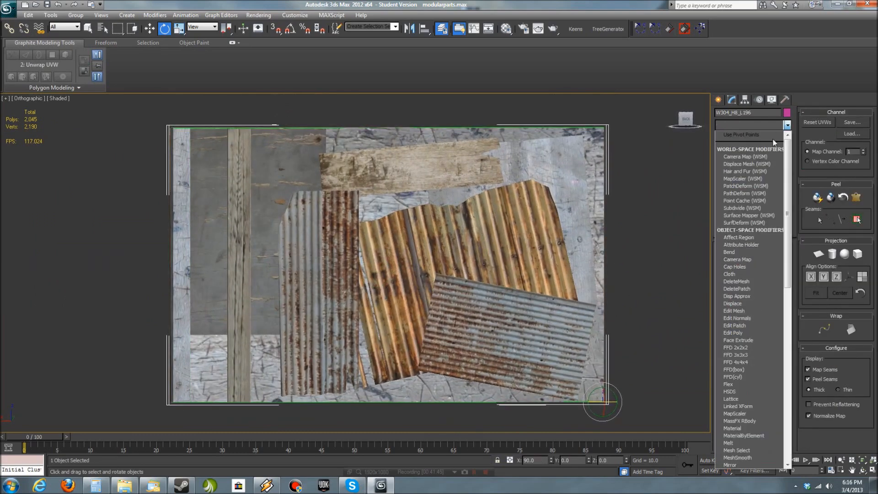
pyautogui.click(740, 333)
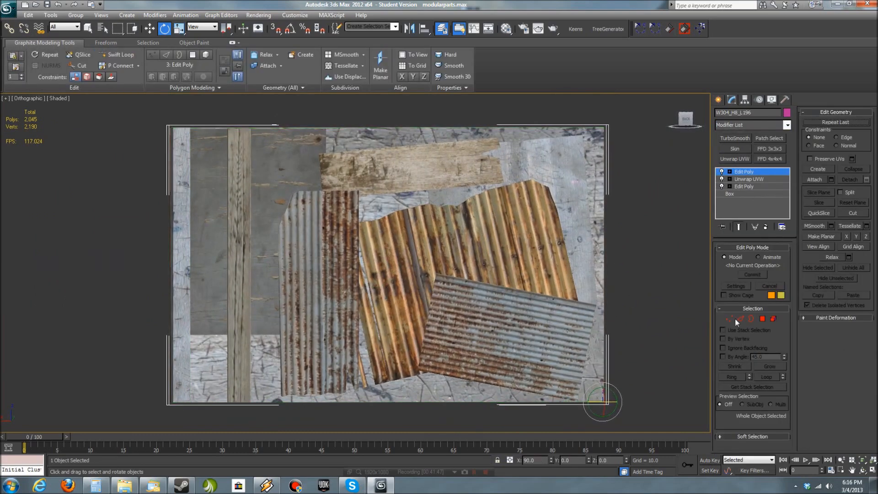
# - Attach all listed boards and panels to the wall, matching material IDs to material and condensing materials and IDs
pyautogui.click(832, 179)
pyautogui.click(518, 149)
pyautogui.click(486, 361)
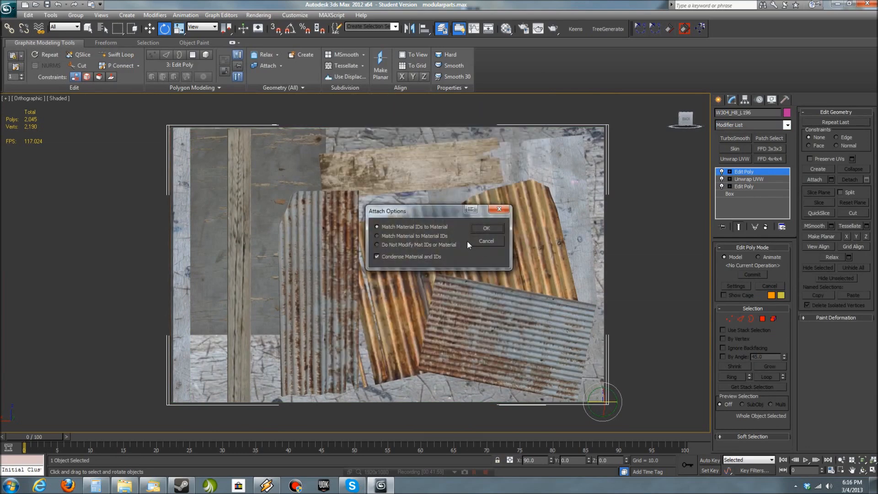
pyautogui.click(653, 206)
pyautogui.click(553, 274)
# - Try tiling the combined wall by cloning one instance snapped edge to edge with the original
pyautogui.moveTo(544, 320); pyautogui.dragTo(563, 313, button='middle')
pyautogui.scroll(-4, 564, 320)
pyautogui.keyDown('alt'); pyautogui.moveTo(563, 347); pyautogui.dragTo(547, 360, button='middle'); pyautogui.keyUp('alt')
pyautogui.scroll(5, 544, 366)
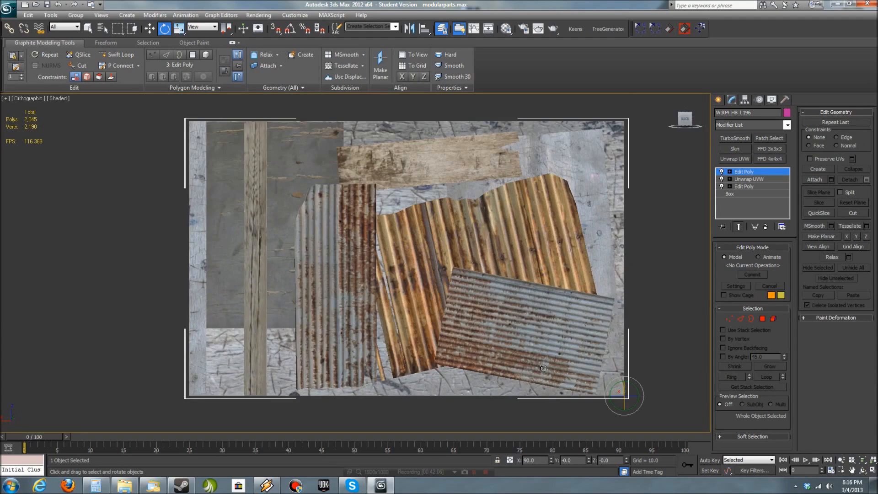
pyautogui.keyDown('alt'); pyautogui.moveTo(606, 380); pyautogui.dragTo(514, 385, button='middle'); pyautogui.keyUp('alt')
pyautogui.press('p')
pyautogui.scroll(4, 651, 371)
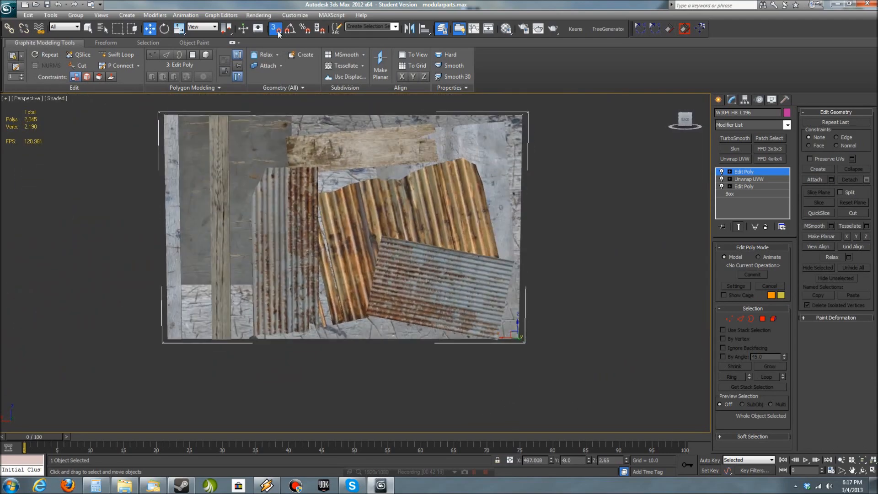
pyautogui.moveTo(498, 336); pyautogui.dragTo(608, 329, button='middle')
pyautogui.keyDown('shift'); pyautogui.moveTo(608, 329); pyautogui.dragTo(277, 330); pyautogui.keyUp('shift')
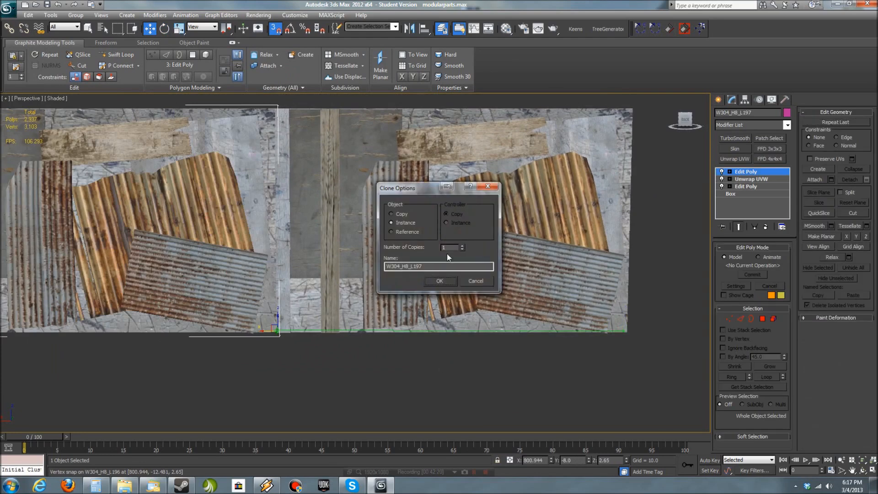
pyautogui.click(444, 281)
# - Try stacking cloned copies of the wall row directly above it
pyautogui.scroll(-3, 453, 359)
pyautogui.moveTo(337, 358); pyautogui.dragTo(455, 358, button='middle')
pyautogui.scroll(-3, 455, 359)
pyautogui.moveTo(378, 355)
pyautogui.keyDown('alt'); pyautogui.mouseDown(button='middle')
pyautogui.moveTo(573, 328)
pyautogui.moveTo(458, 370)
pyautogui.moveTo(372, 368)
pyautogui.moveTo(533, 373)
pyautogui.moveTo(251, 405)
pyautogui.mouseUp(button='middle'); pyautogui.keyUp('alt')
pyautogui.keyDown('ctrl'); pyautogui.click(418, 298); pyautogui.keyUp('ctrl')
pyautogui.keyDown('ctrl'); pyautogui.click(567, 299); pyautogui.keyUp('ctrl')
pyautogui.keyDown('ctrl'); pyautogui.click(681, 299); pyautogui.keyUp('ctrl')
pyautogui.moveTo(545, 343)
pyautogui.mouseDown(button='middle')
pyautogui.moveTo(291, 364)
pyautogui.moveTo(463, 361)
pyautogui.mouseUp(button='middle')
pyautogui.keyDown('shift'); pyautogui.moveTo(254, 337); pyautogui.dragTo(254, 252); pyautogui.keyUp('shift')
pyautogui.click(443, 280)
pyautogui.click(356, 386)
# - Select the combined wall's base elements and inspect how its layers are built from the back and side
pyautogui.moveTo(356, 385)
pyautogui.keyDown('alt'); pyautogui.mouseDown(button='middle')
pyautogui.moveTo(544, 396)
pyautogui.moveTo(346, 391)
pyautogui.mouseUp(button='middle'); pyautogui.keyUp('alt')
pyautogui.scroll(-5, 450, 390)
pyautogui.scroll(3, 451, 389)
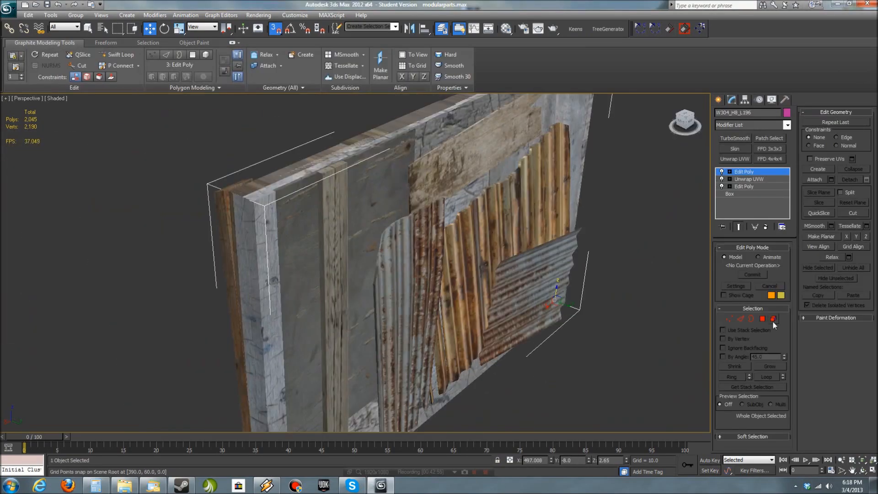
pyautogui.click(773, 319)
pyautogui.scroll(5, 405, 296)
pyautogui.keyDown('alt'); pyautogui.moveTo(404, 296); pyautogui.dragTo(370, 273, button='middle'); pyautogui.keyUp('alt')
pyautogui.click(351, 261)
pyautogui.click(290, 230)
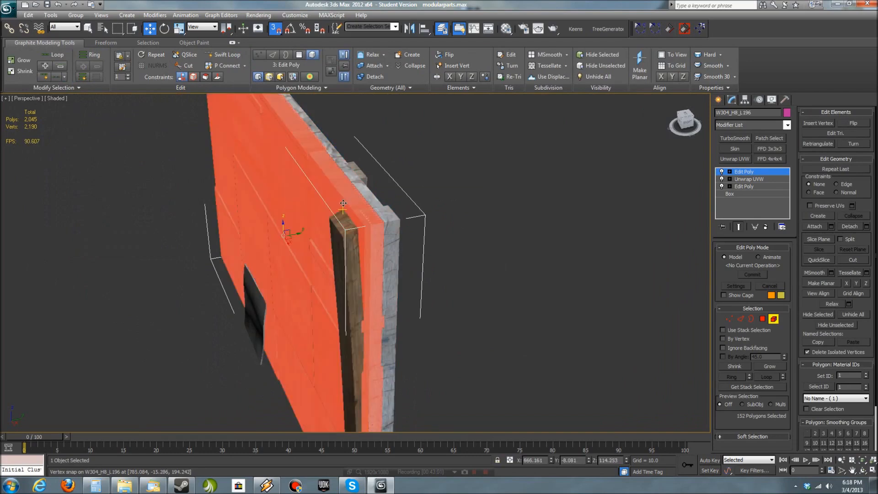
pyautogui.click(383, 256)
# - Leave sub-object editing and show the wall shaded with edged faces to examine its polygon layout
pyautogui.click(763, 319)
pyautogui.press('F4')
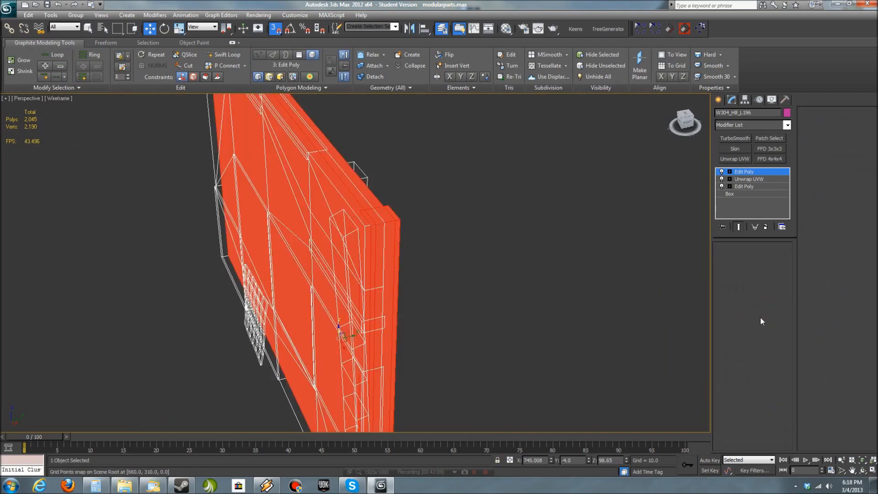
pyautogui.scroll(5, 442, 265)
pyautogui.keyDown('alt'); pyautogui.moveTo(555, 270); pyautogui.dragTo(532, 362, button='middle'); pyautogui.keyUp('alt')
pyautogui.click(525, 279)
pyautogui.click(532, 361)
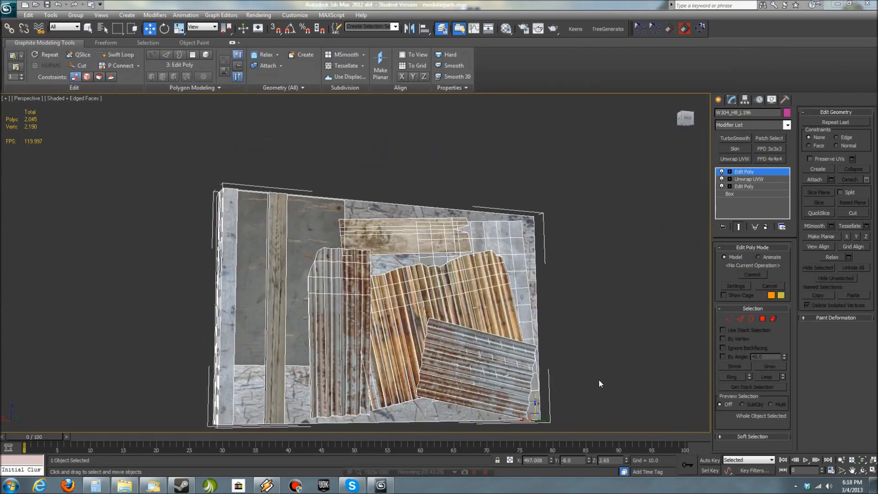
# - Change the combined wall's object colour to black and deselect the wall
pyautogui.click(786, 112)
pyautogui.click(485, 292)
pyautogui.click(734, 159)
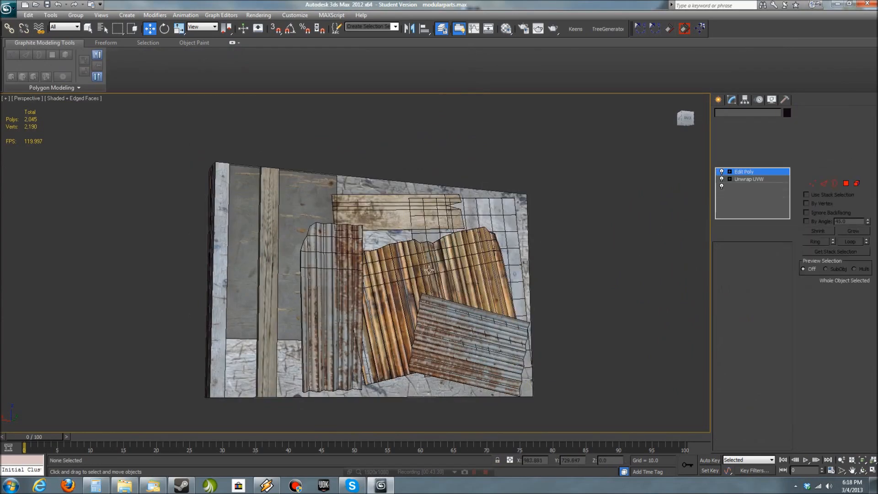
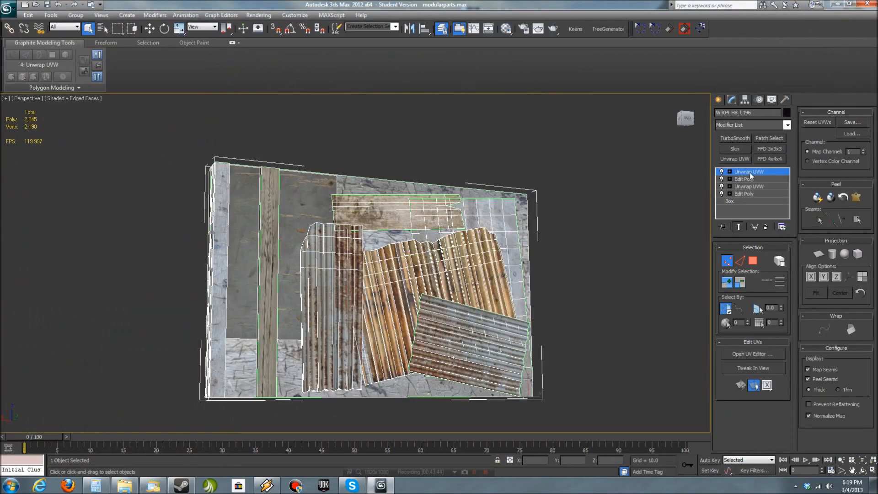
# - Collapse the combined wall's modifier stack and open the UV editor of a fresh Unwrap UVW set to map channel 2
pyautogui.rightClick(751, 176)
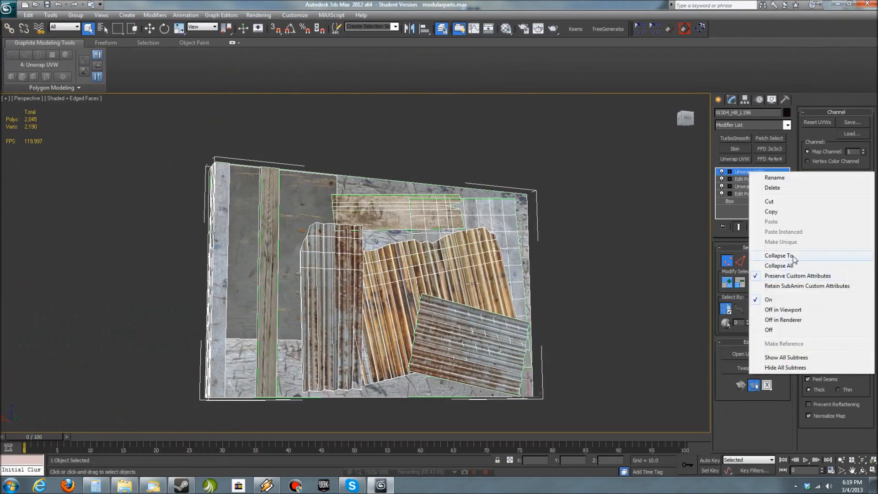
pyautogui.click(774, 307)
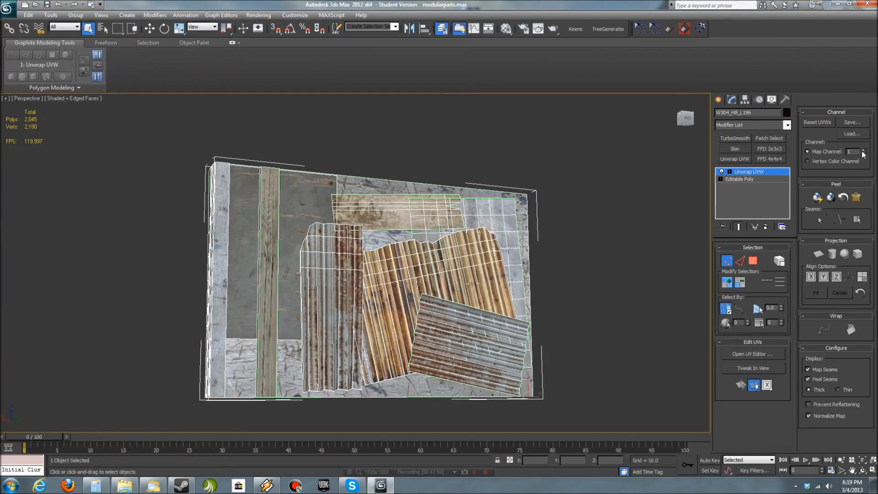
pyautogui.click(863, 150)
pyautogui.click(396, 271)
pyautogui.keyDown('alt'); pyautogui.moveTo(540, 295); pyautogui.dragTo(576, 354, button='middle'); pyautogui.keyUp('alt')
pyautogui.click(741, 355)
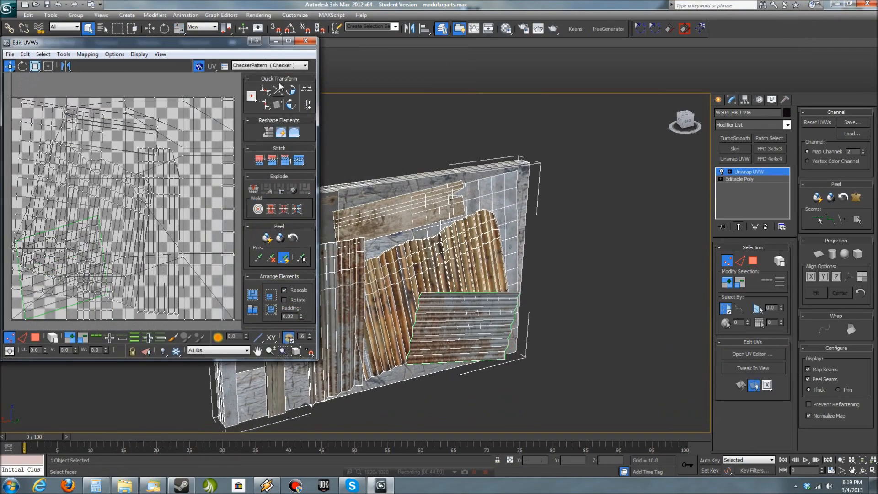
# - Select all of the wall's UV faces, apply Flatten Mapping and hide the checker background
pyautogui.hotkey('ctrl', 'a')
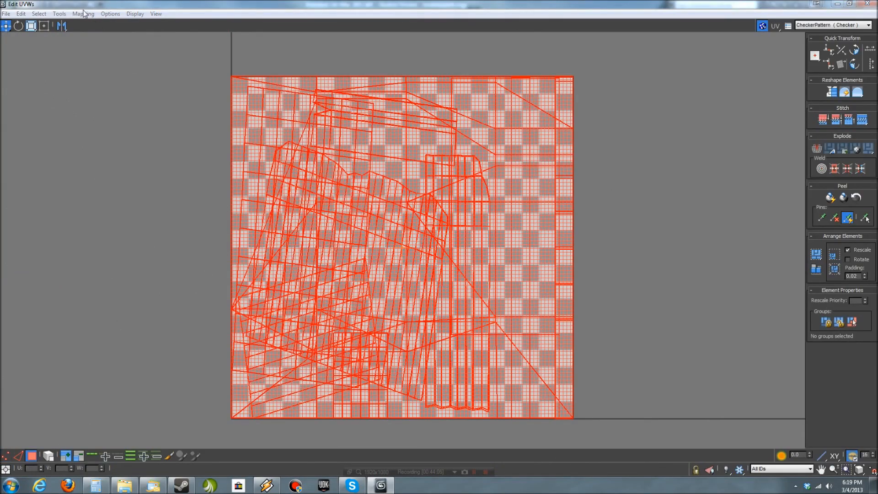
pyautogui.click(86, 14)
pyautogui.click(94, 22)
pyautogui.click(125, 62)
pyautogui.click(162, 311)
pyautogui.moveTo(383, 268); pyautogui.dragTo(510, 280, button='middle')
pyautogui.click(762, 27)
# - Stitch the long, narrow strip shells near the upper middle of the UV layout to their neighbouring strips along selected edges
pyautogui.scroll(5, 359, 235)
pyautogui.moveTo(359, 235); pyautogui.dragTo(157, 397, button='middle')
pyautogui.click(17, 455)
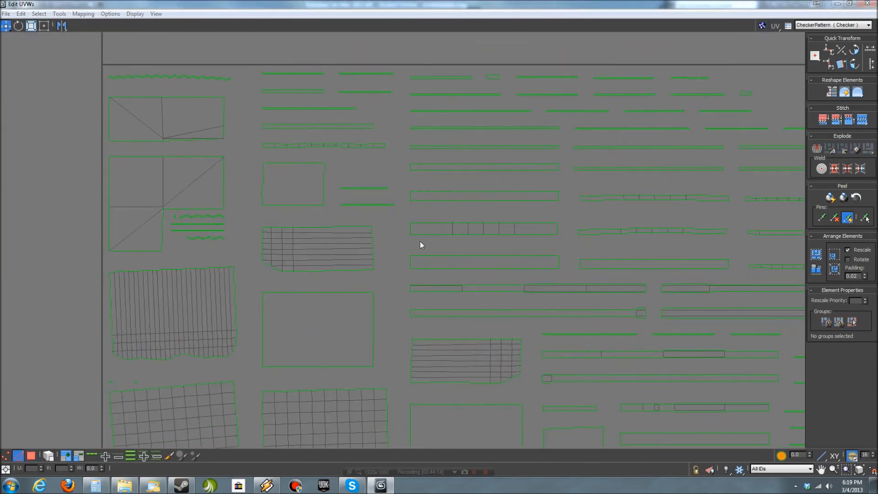
pyautogui.click(476, 171)
pyautogui.rightClick(476, 171)
pyautogui.click(547, 218)
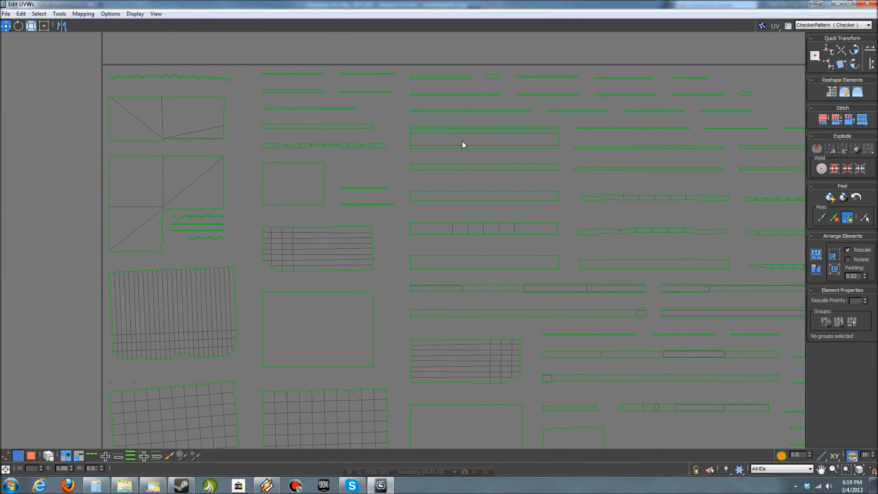
pyautogui.click(617, 147)
pyautogui.press('s')
# - Stitch the strip near the layout's upper-right corner to its adjoining large rectangular shell
pyautogui.moveTo(752, 153); pyautogui.dragTo(505, 187, button='middle')
pyautogui.scroll(3, 514, 186)
pyautogui.click(514, 187)
pyautogui.press('s')
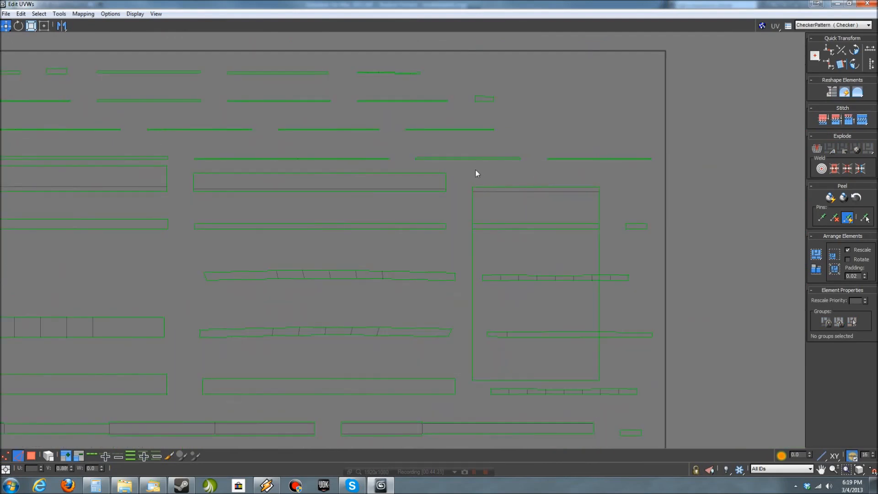
pyautogui.moveTo(514, 181); pyautogui.dragTo(586, 150, button='middle')
# - Select the upper large rectangular shell by element and position it just above the matching shell at the layout's lower-left corner
pyautogui.scroll(-5, 586, 150)
pyautogui.scroll(3, 355, 341)
pyautogui.moveTo(351, 339); pyautogui.dragTo(406, 325, button='middle')
pyautogui.click(32, 456)
pyautogui.click(49, 455)
pyautogui.moveTo(350, 269); pyautogui.dragTo(354, 266)
pyautogui.moveTo(279, 359); pyautogui.dragTo(298, 248, button='middle')
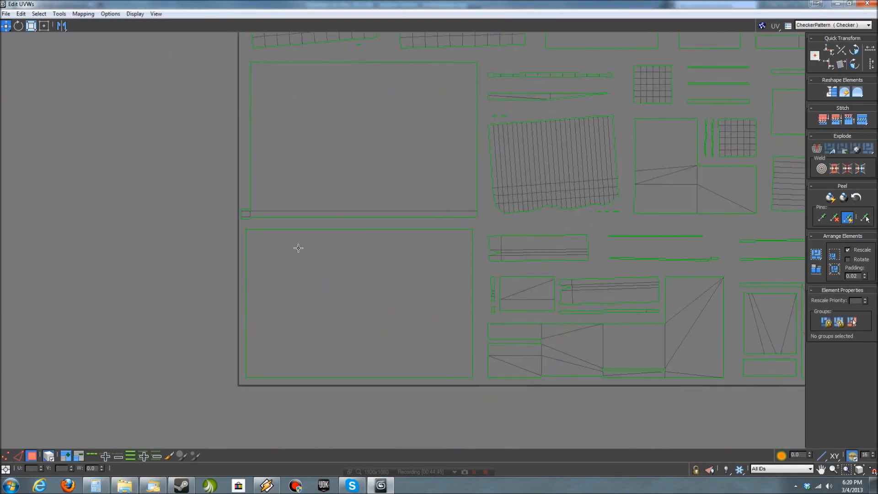
# - Stitch the two large rectangular shells along their connecting strip and shift the joined shell inside the UV square
pyautogui.click(19, 457)
pyautogui.click(288, 230)
pyautogui.press('s')
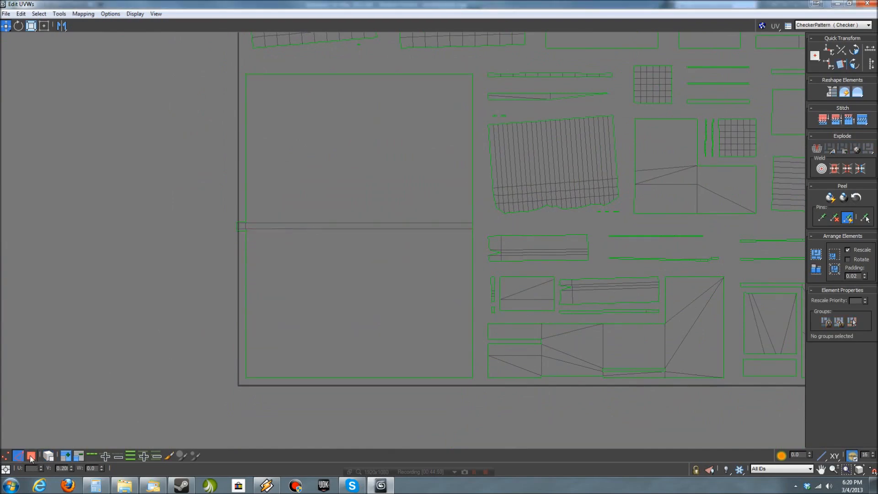
pyautogui.hotkey('ctrl', 'z')
pyautogui.click(48, 456)
pyautogui.moveTo(292, 209); pyautogui.dragTo(296, 208)
# - Look over the remaining flattened shells of the UV layout and close the UV editor
pyautogui.moveTo(493, 301); pyautogui.dragTo(356, 361, button='middle')
pyautogui.scroll(-1, 565, 350)
pyautogui.moveTo(565, 350); pyautogui.dragTo(523, 347, button='middle')
pyautogui.scroll(-2, 523, 347)
pyautogui.moveTo(516, 251); pyautogui.dragTo(531, 308, button='middle')
pyautogui.scroll(1, 531, 309)
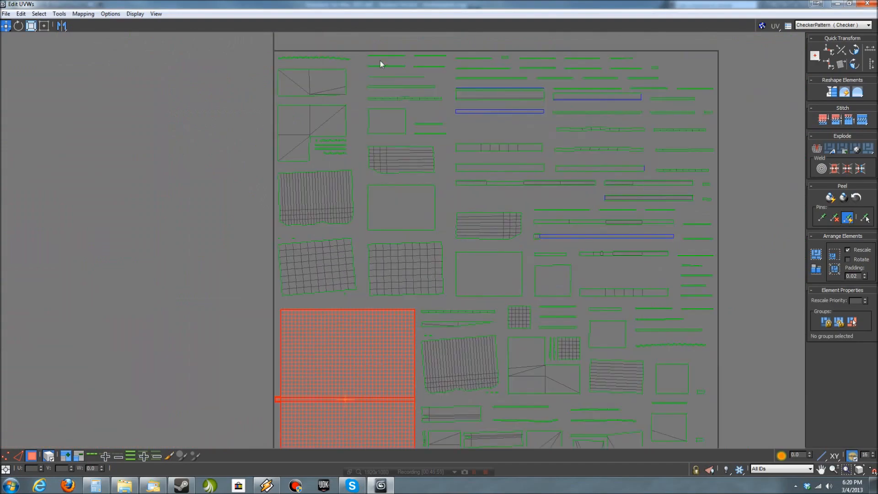
pyautogui.click(868, 4)
# - Switch to the forrestvillage_g7 level in UDK and examine the three wall modules standing on the grass
pyautogui.click(613, 297)
pyautogui.keyDown('alt'); pyautogui.moveTo(613, 298); pyautogui.dragTo(515, 410, button='middle'); pyautogui.keyUp('alt')
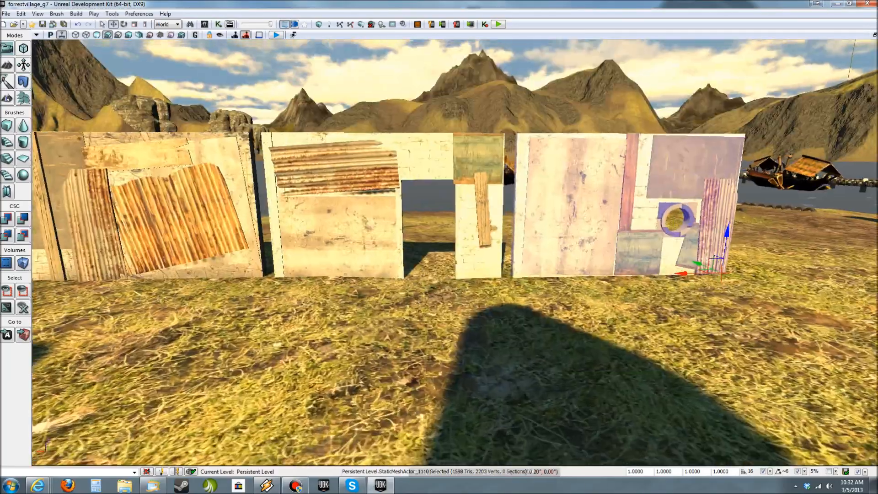
pyautogui.moveTo(601, 421)
pyautogui.mouseDown(button='right')
pyautogui.moveTo(549, 405)
pyautogui.moveTo(602, 421)
pyautogui.mouseUp(button='right')
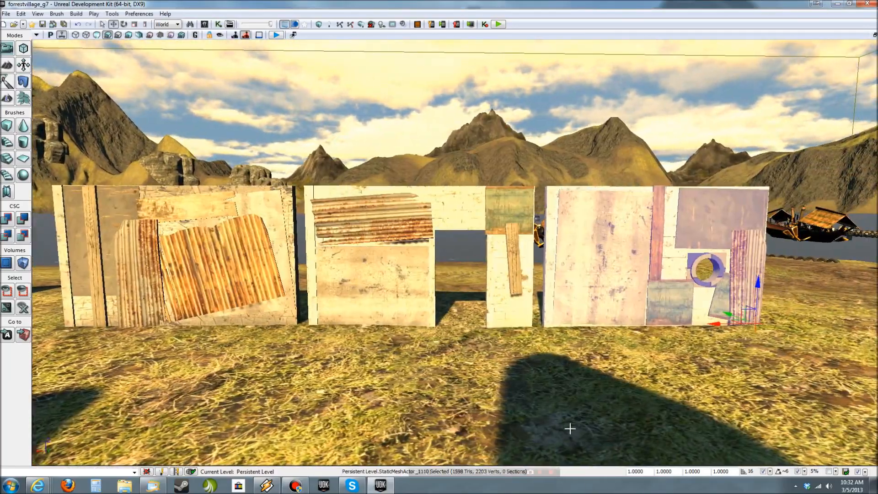
pyautogui.moveTo(234, 280)
pyautogui.mouseDown(button='right')
pyautogui.moveTo(192, 297)
pyautogui.moveTo(55, 290)
pyautogui.mouseUp(button='right')
pyautogui.moveTo(521, 316); pyautogui.dragTo(555, 310, button='right')
pyautogui.keyDown('ctrl'); pyautogui.click(285, 229); pyautogui.keyUp('ctrl')
pyautogui.moveTo(285, 229); pyautogui.dragTo(549, 227, button='right')
# - Select the doorway wall and slide it flush against the window wall
pyautogui.press('d')
pyautogui.press('a')
pyautogui.press('w')
pyautogui.press('s')
pyautogui.press('d')
pyautogui.press('w')
pyautogui.press('s')
pyautogui.click(331, 257)
pyautogui.moveTo(481, 296)
pyautogui.mouseDown()
pyautogui.moveTo(471, 297)
pyautogui.moveTo(496, 295)
pyautogui.mouseUp()
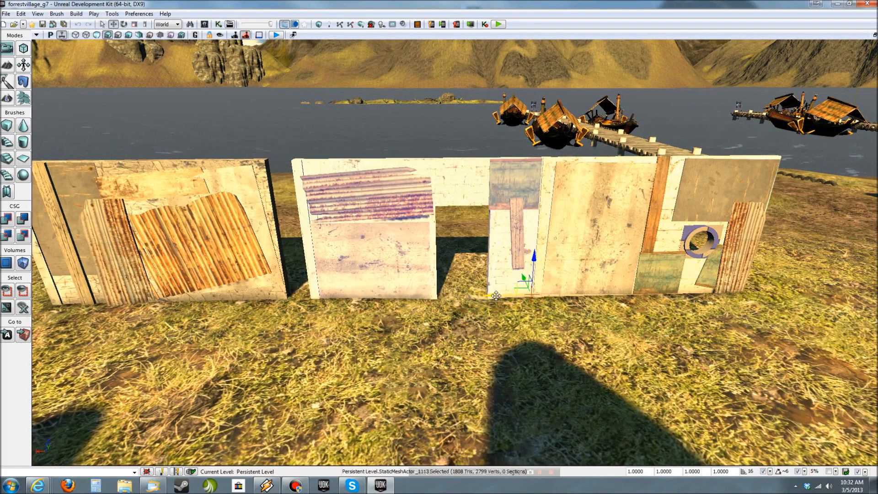
# - Rotate the window wall perpendicular to the doorway wall and move it against the doorway wall's outer end
pyautogui.click(605, 273)
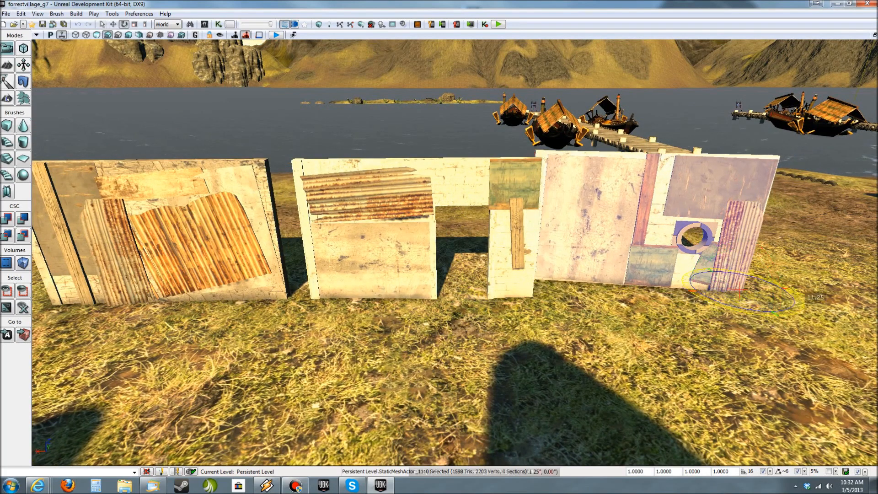
pyautogui.moveTo(807, 296); pyautogui.dragTo(754, 323)
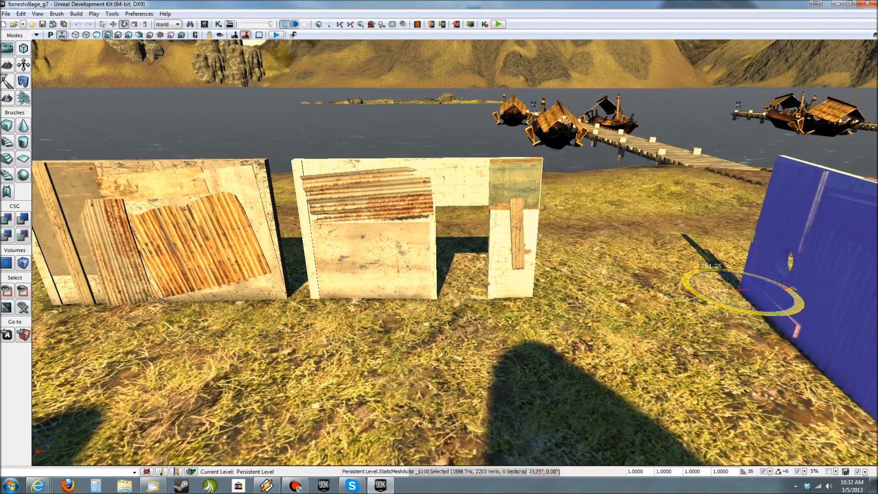
pyautogui.moveTo(755, 315); pyautogui.dragTo(504, 304)
pyautogui.moveTo(527, 307); pyautogui.dragTo(513, 318, button='right')
# - Mirror the perpendicular window wall on its X axis
pyautogui.press('d')
pyautogui.keyDown('ctrl'); pyautogui.click(335, 323); pyautogui.keyUp('ctrl')
pyautogui.moveTo(333, 323); pyautogui.dragTo(535, 378, button='right')
pyautogui.press('s')
pyautogui.press('a')
pyautogui.press('w')
pyautogui.click(695, 327)
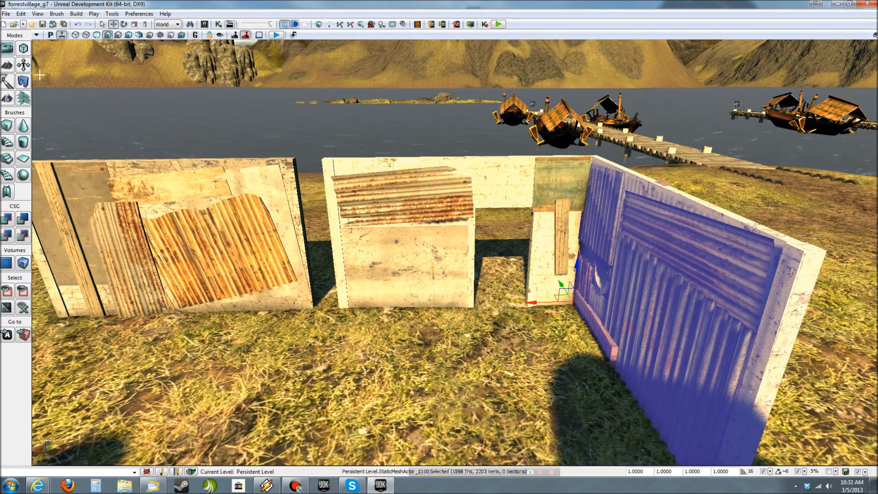
pyautogui.click(111, 14)
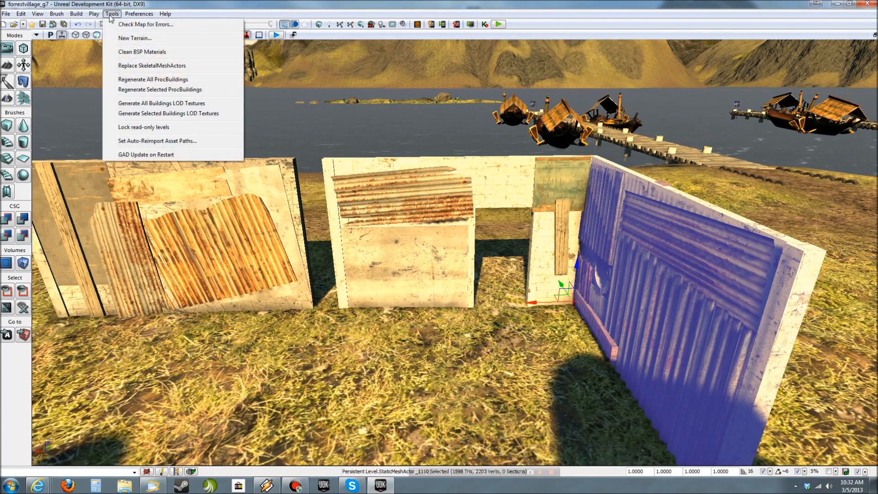
pyautogui.moveTo(21, 15)
pyautogui.rightClick(645, 302)
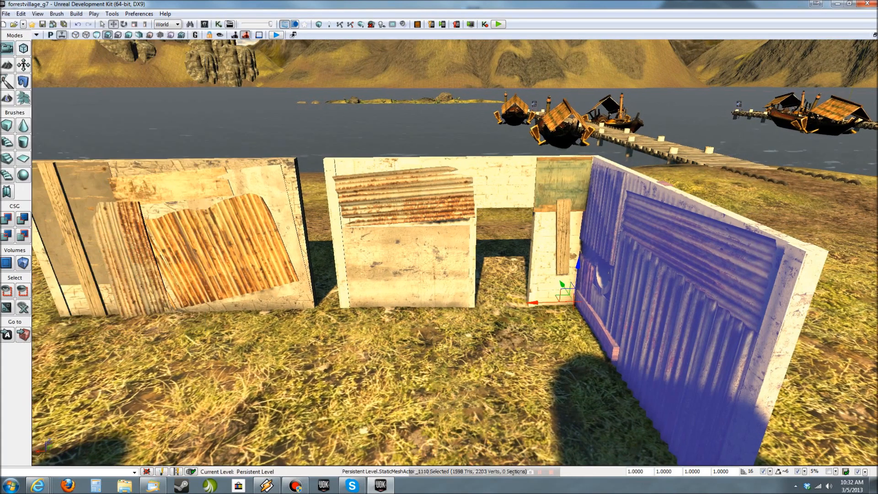
pyautogui.moveTo(680, 190)
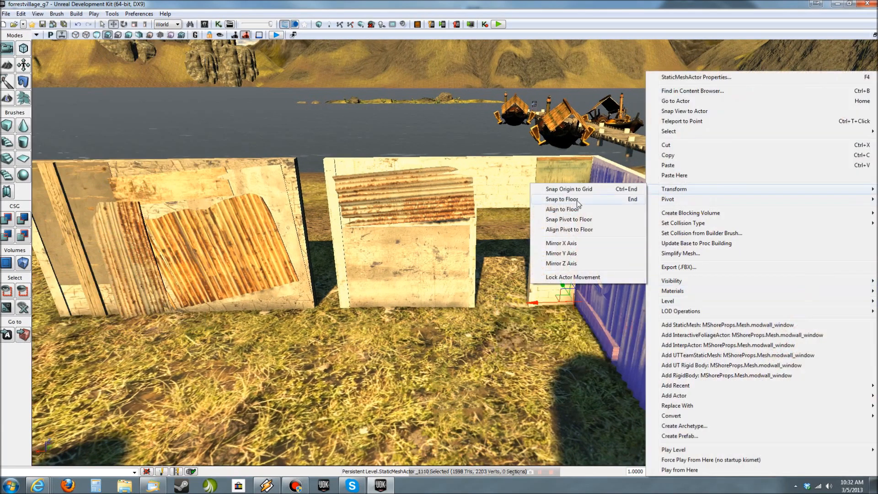
pyautogui.click(569, 245)
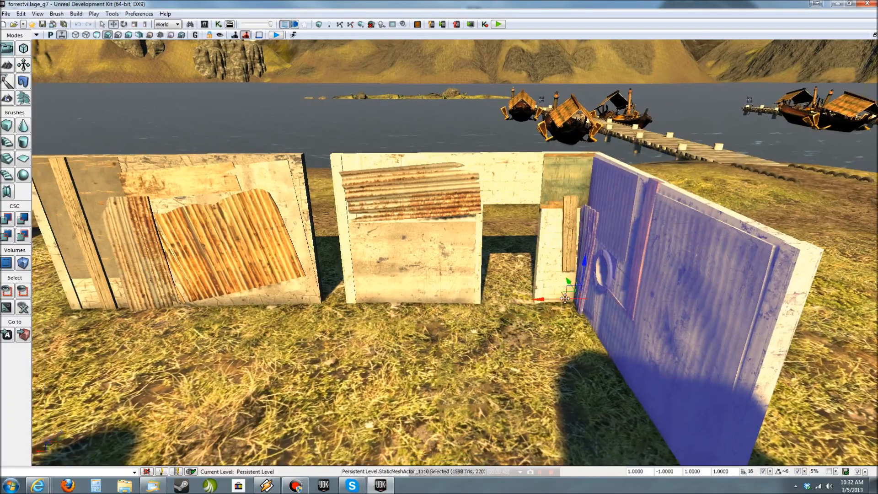
# - Set the position snap to 4, nudge the mirrored window wall flush with the doorway wall's end and deselect it
pyautogui.scroll(-5, 511, 296)
pyautogui.keyDown('ctrl'); pyautogui.click(516, 305); pyautogui.keyUp('ctrl')
pyautogui.moveTo(515, 306); pyautogui.dragTo(352, 297, button='right')
pyautogui.moveTo(537, 284)
pyautogui.mouseDown(button='right')
pyautogui.moveTo(650, 286)
pyautogui.moveTo(643, 297)
pyautogui.moveTo(537, 296)
pyautogui.mouseUp(button='right')
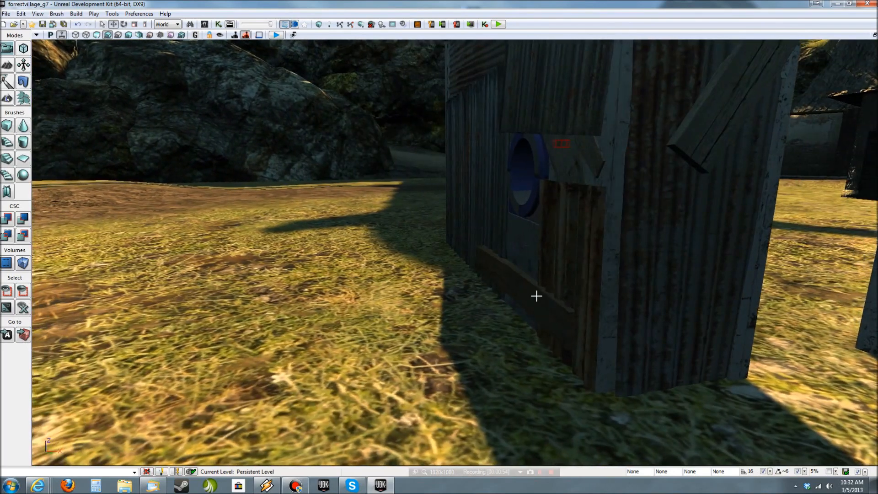
pyautogui.click(538, 297)
pyautogui.moveTo(619, 388)
pyautogui.mouseDown()
pyautogui.moveTo(604, 392)
pyautogui.moveTo(616, 391)
pyautogui.mouseUp()
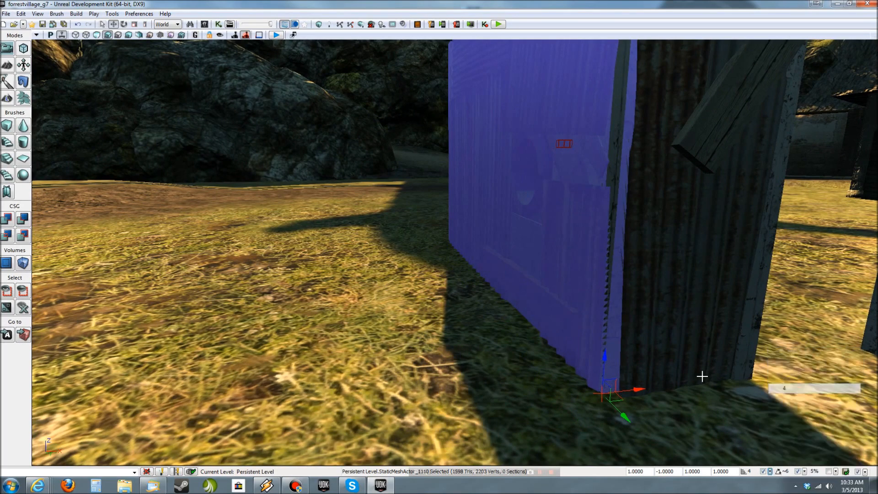
pyautogui.press('Escape')
pyautogui.moveTo(599, 372); pyautogui.dragTo(823, 260, button='right')
pyautogui.moveTo(411, 201); pyautogui.dragTo(382, 280, button='right')
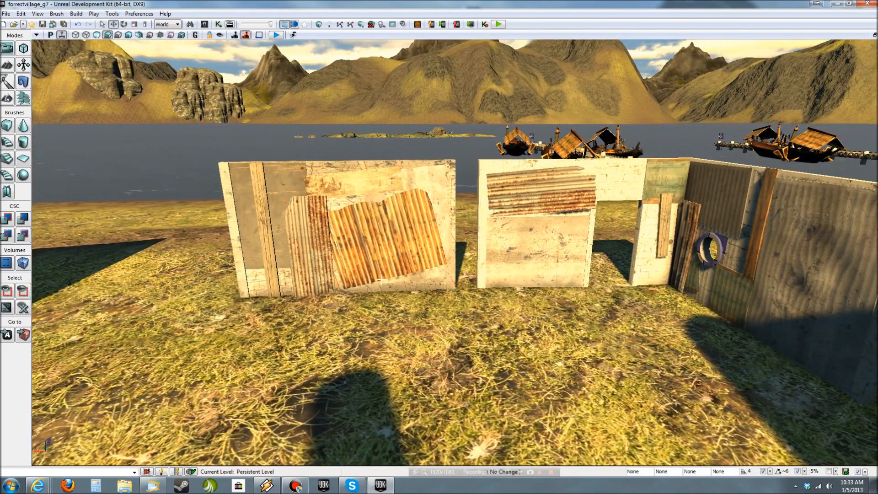
# - Select the plain wall, set the position snap to 16 and move the wall to the doorway wall's free end
pyautogui.click(382, 279)
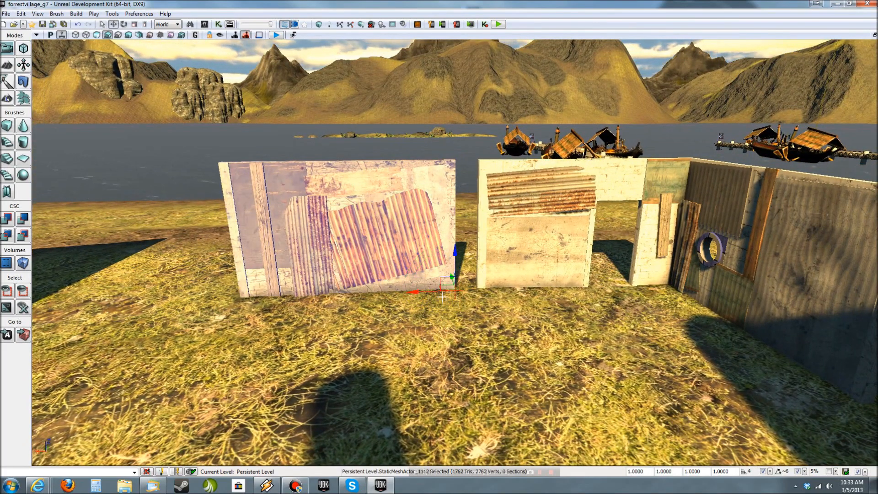
pyautogui.moveTo(624, 362); pyautogui.dragTo(549, 393, button='right')
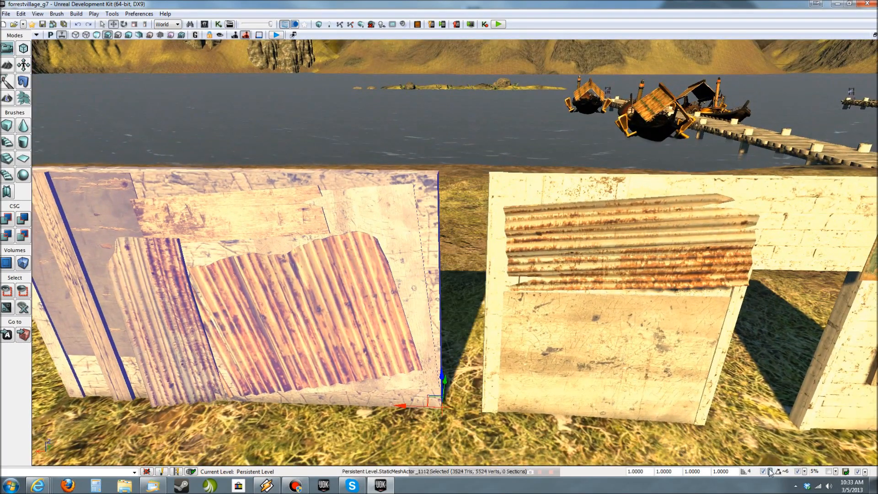
pyautogui.click(770, 472)
pyautogui.click(786, 413)
pyautogui.moveTo(404, 409); pyautogui.dragTo(493, 435)
pyautogui.moveTo(443, 436); pyautogui.dragTo(741, 462, button='right')
# - Rotate the plain wall about its corner pivot and slide it into place as the room's second side wall
pyautogui.moveTo(418, 413); pyautogui.dragTo(427, 373, button='right')
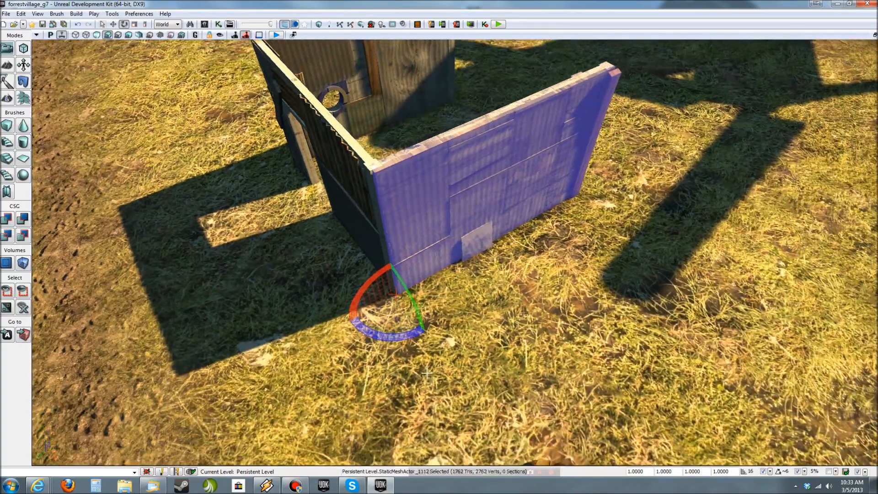
pyautogui.moveTo(406, 337); pyautogui.dragTo(488, 336)
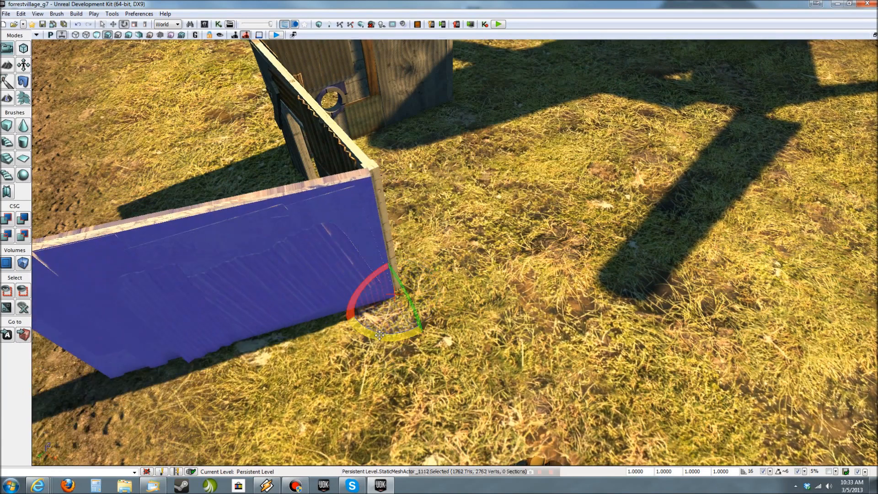
pyautogui.moveTo(406, 336); pyautogui.dragTo(415, 337)
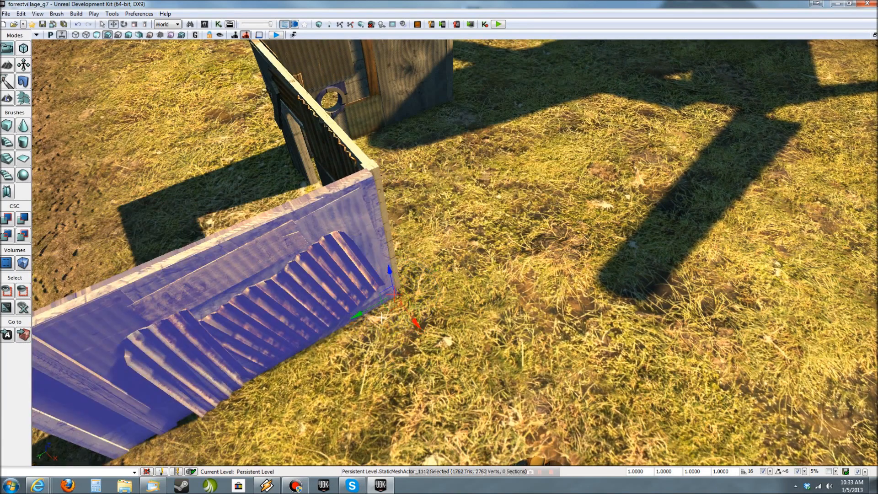
pyautogui.moveTo(358, 315); pyautogui.dragTo(577, 228)
# - Swing a copy of the plain wall around the corner to close the room's open side and deselect it
pyautogui.moveTo(577, 228); pyautogui.dragTo(640, 338, button='right')
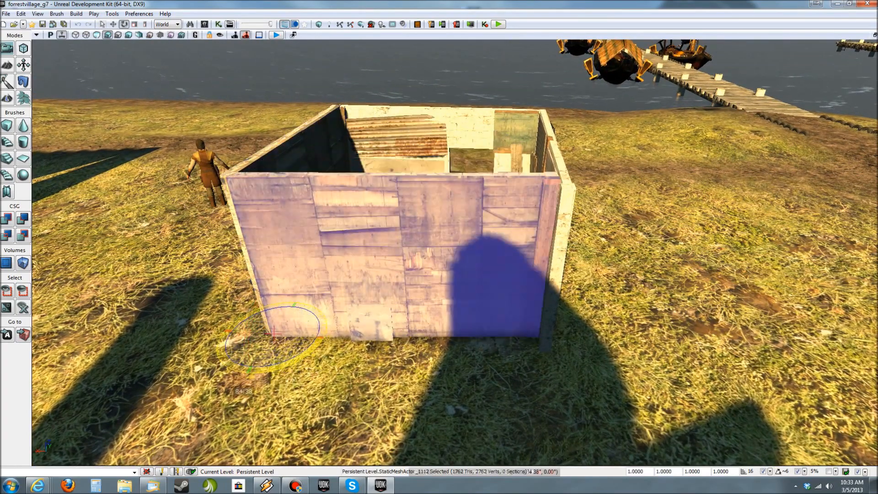
pyautogui.press('Escape')
pyautogui.moveTo(372, 314); pyautogui.dragTo(398, 219, button='right')
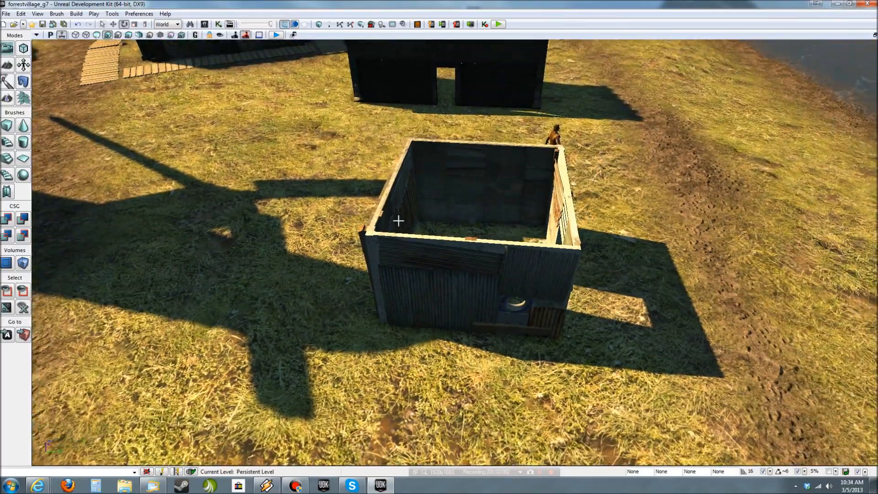
# - Select the plain wall closing the room opposite the window wall's neighbouring side and rotate a copy of it flat for a roof
pyautogui.click(385, 216)
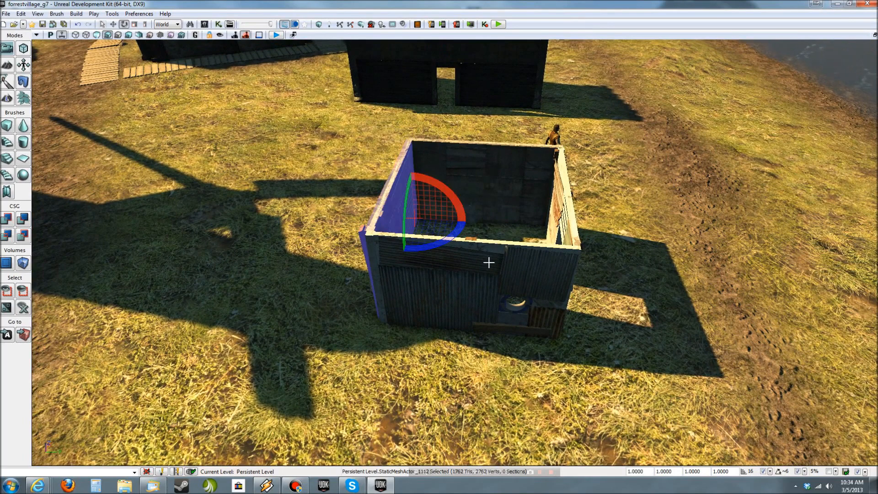
pyautogui.click(498, 178)
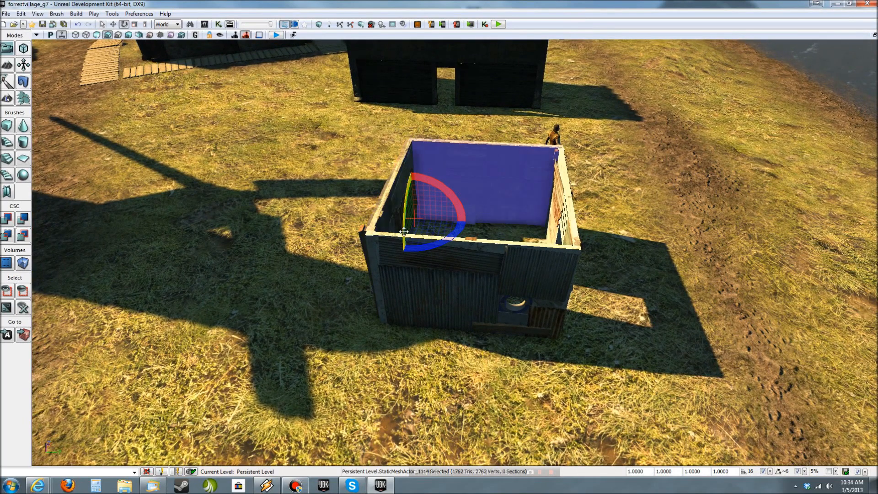
pyautogui.moveTo(403, 233); pyautogui.dragTo(405, 210)
pyautogui.moveTo(414, 154); pyautogui.dragTo(402, 270)
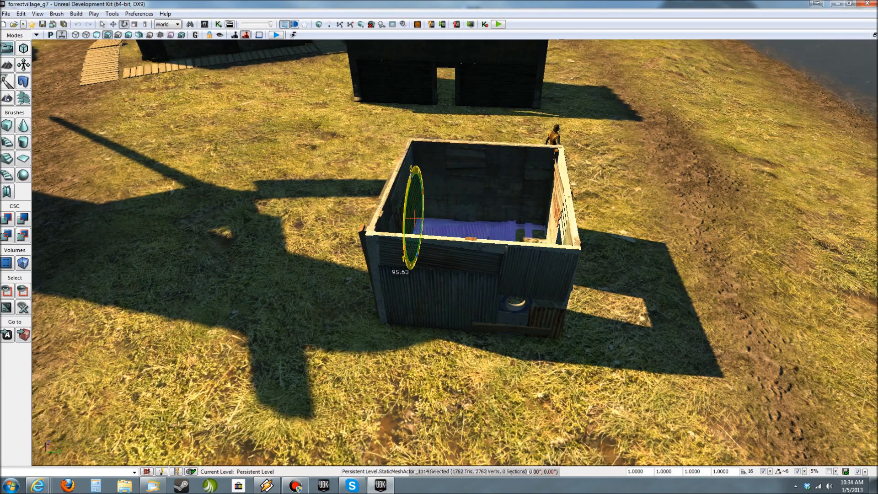
pyautogui.moveTo(411, 170); pyautogui.dragTo(420, 208)
# - Raise the flat roof panel to the top of the walls and, with position snapping off, align it with the room's corner
pyautogui.press('w')
pyautogui.moveTo(413, 177); pyautogui.dragTo(427, 105)
pyautogui.moveTo(427, 104); pyautogui.dragTo(246, 44, button='right')
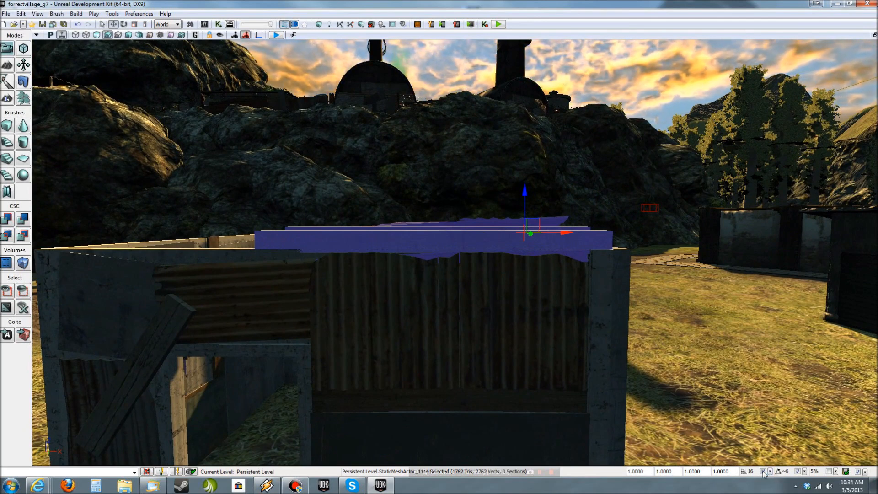
pyautogui.moveTo(523, 205); pyautogui.dragTo(529, 197)
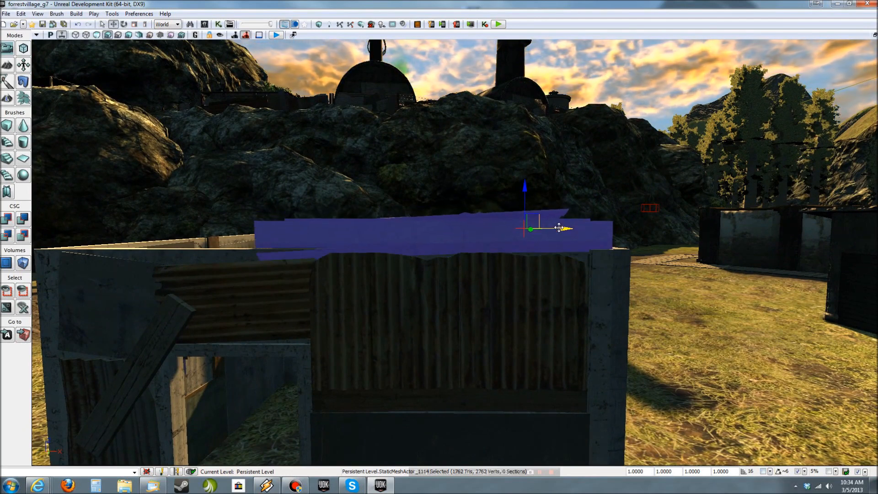
pyautogui.moveTo(559, 228); pyautogui.dragTo(569, 229)
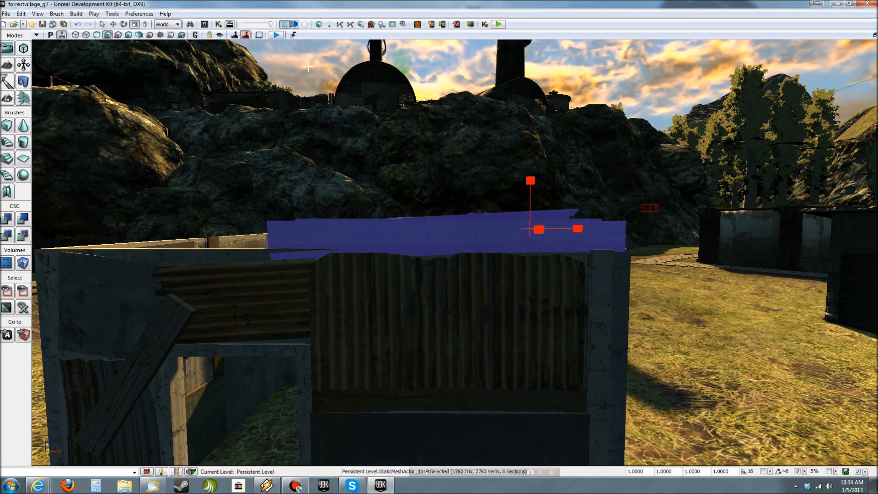
# - Stretch the flat roof panel along its length to a scale of 1.6627 so it spans the whole room, and deselect it
pyautogui.moveTo(480, 228); pyautogui.dragTo(417, 229)
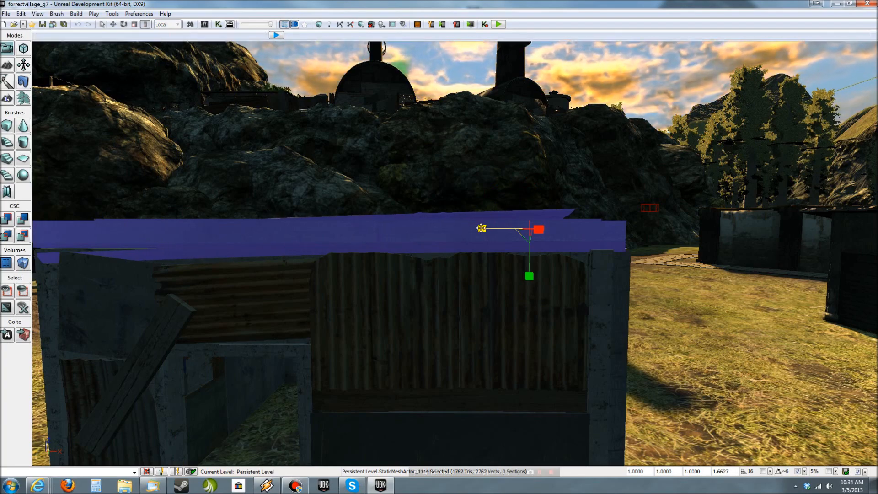
pyautogui.press('Escape')
pyautogui.moveTo(429, 242); pyautogui.dragTo(401, 274, button='right')
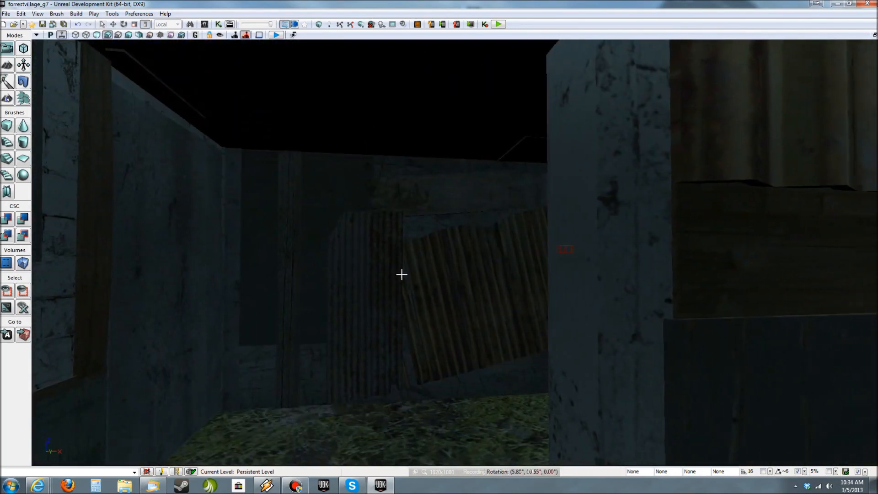
# - Place a point light inside the roofed hut, near the grass floor
pyautogui.press('l')
pyautogui.click(446, 444)
pyautogui.moveTo(446, 444)
pyautogui.mouseDown(button='right')
pyautogui.moveTo(452, 407)
pyautogui.moveTo(443, 439)
pyautogui.moveTo(457, 441)
pyautogui.mouseUp(button='right')
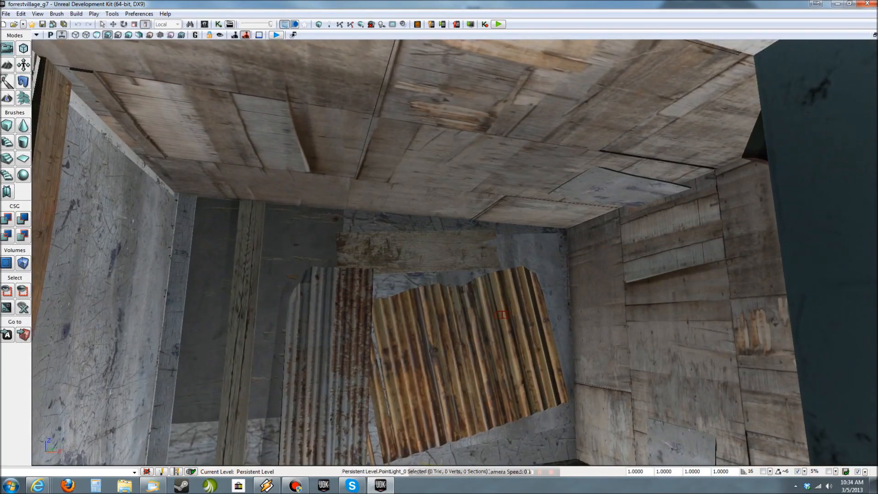
# - Turn on game view and examine the lit hut from outside, along its plain walls and roof, and through the doorway
pyautogui.press('s')
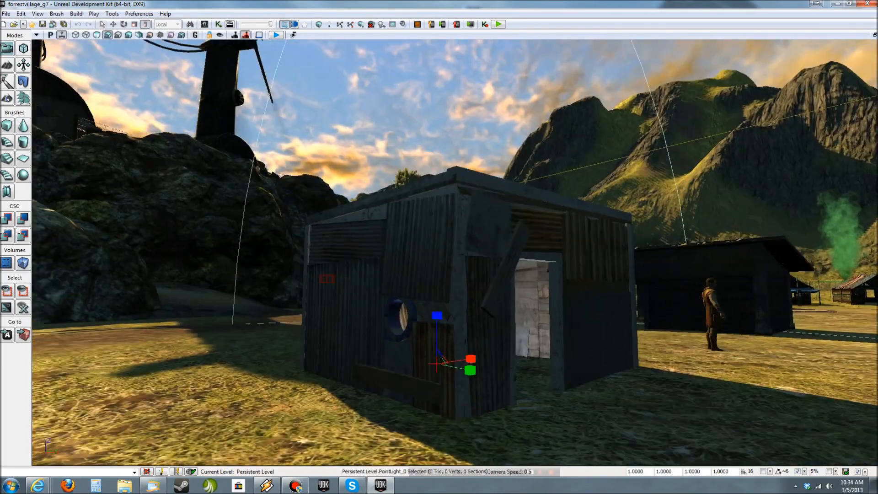
pyautogui.press('s')
pyautogui.press('d')
pyautogui.press('g')
pyautogui.moveTo(452, 445); pyautogui.dragTo(392, 378, button='right')
pyautogui.press('w')
pyautogui.press('d')
pyautogui.press('s')
pyautogui.press('w')
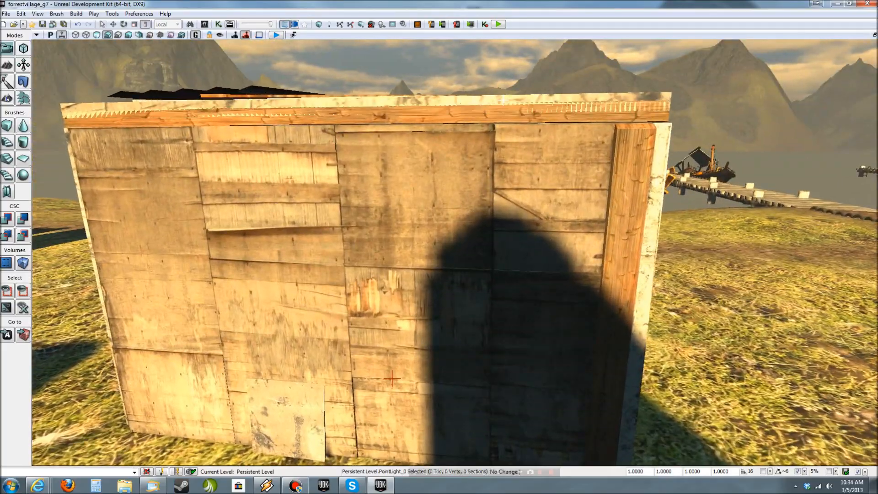
pyautogui.press('d')
pyautogui.moveTo(450, 122); pyautogui.dragTo(265, 131, button='right')
pyautogui.press('w')
pyautogui.moveTo(462, 149)
pyautogui.mouseDown(button='right')
pyautogui.moveTo(412, 149)
pyautogui.moveTo(407, 174)
pyautogui.moveTo(461, 149)
pyautogui.mouseUp(button='right')
pyautogui.press('s')
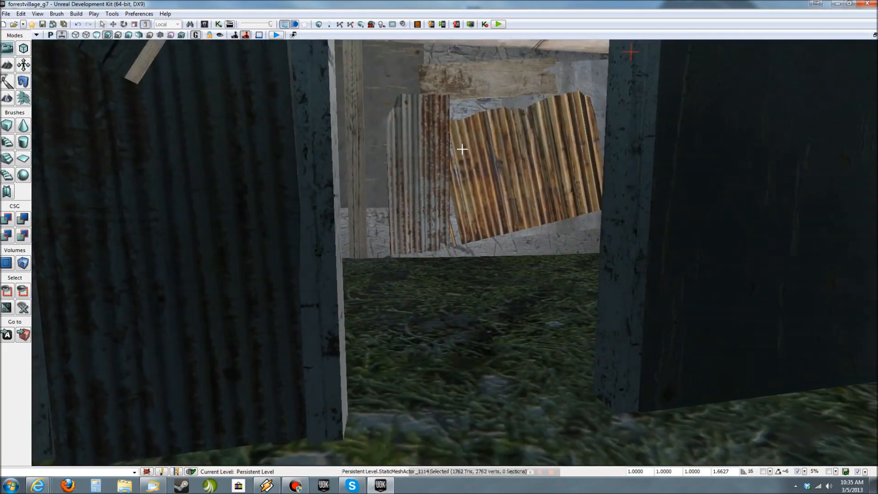
# - Test-play the level in the viewport from its regular player start and end the session
pyautogui.click(277, 37)
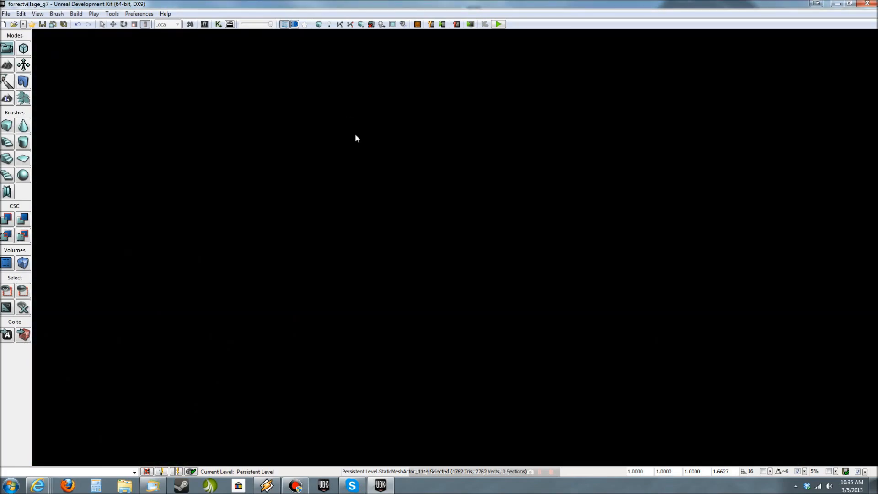
pyautogui.press('w')
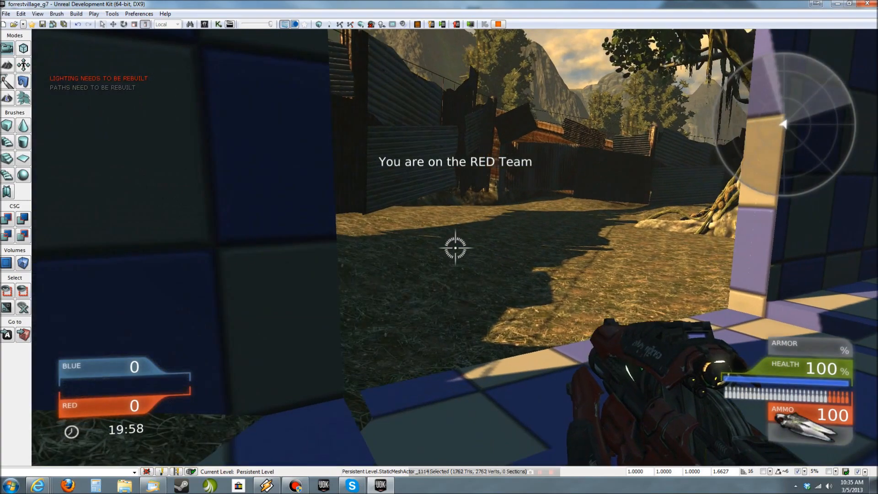
pyautogui.press('Escape')
# - Start a test play from the grass just in front of the hut's doorway and leave it
pyautogui.moveTo(437, 180); pyautogui.dragTo(438, 155, button='right')
pyautogui.moveTo(385, 137); pyautogui.dragTo(459, 225, button='right')
pyautogui.rightClick(450, 232)
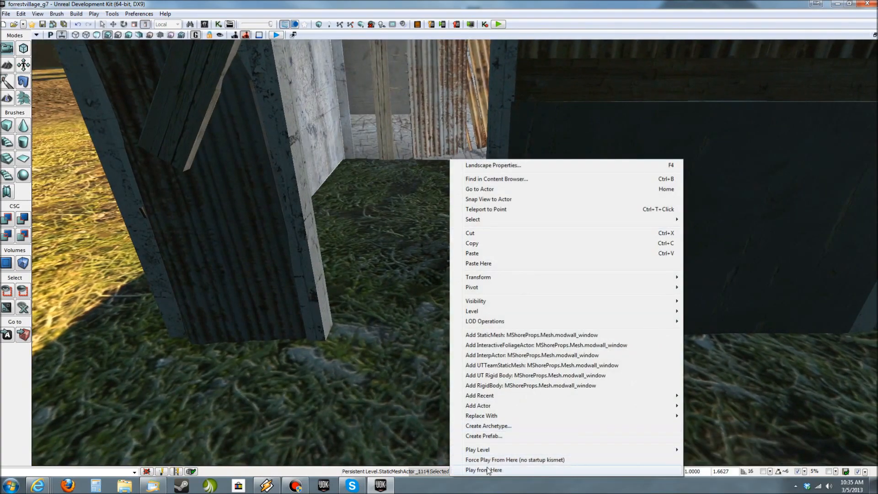
pyautogui.click(490, 471)
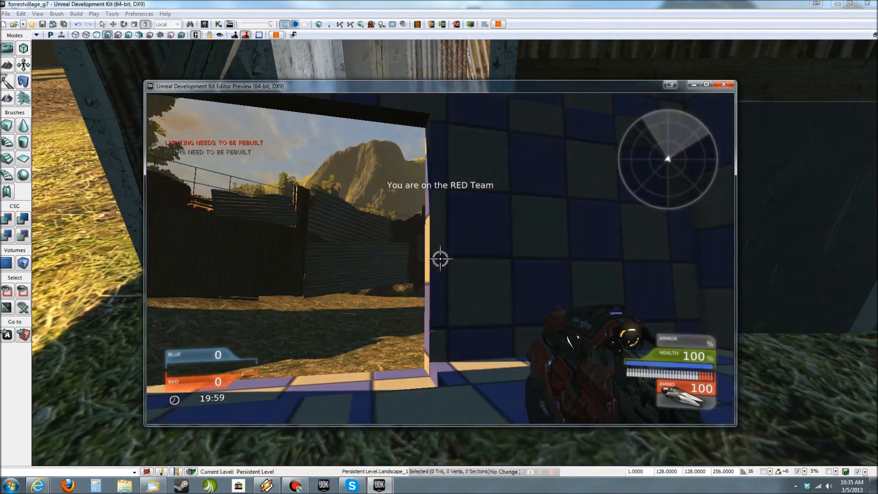
pyautogui.press('Escape')
# - Examine the huts assembled from the modular walls, going through their doorways and around the connected interiors
pyautogui.moveTo(478, 410); pyautogui.dragTo(463, 473, button='right')
pyautogui.press('s')
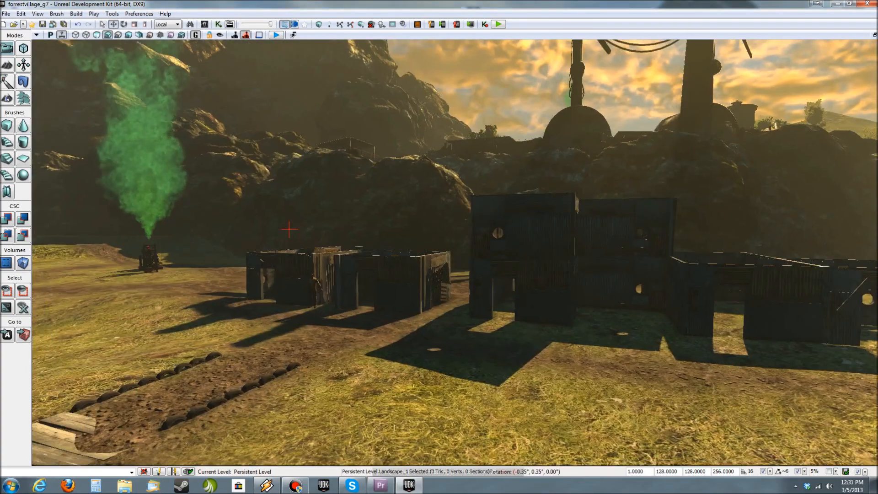
pyautogui.press('w')
pyautogui.scroll(-3, 454, 253)
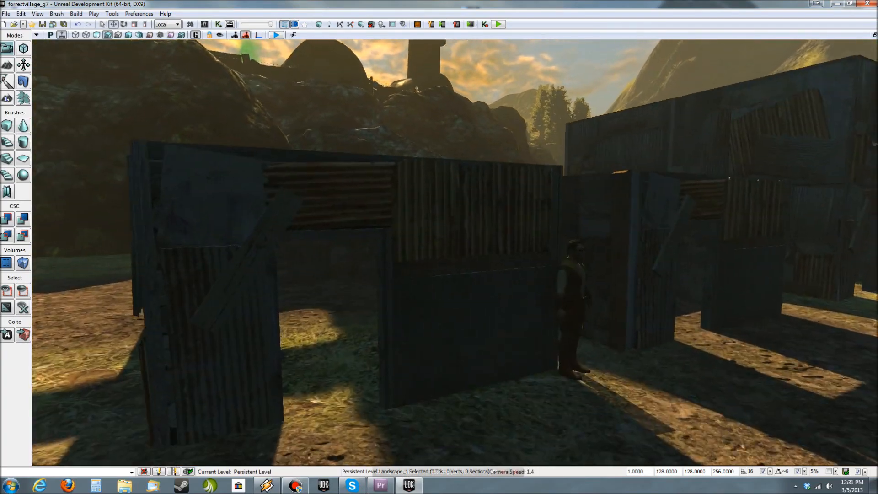
pyautogui.press('w')
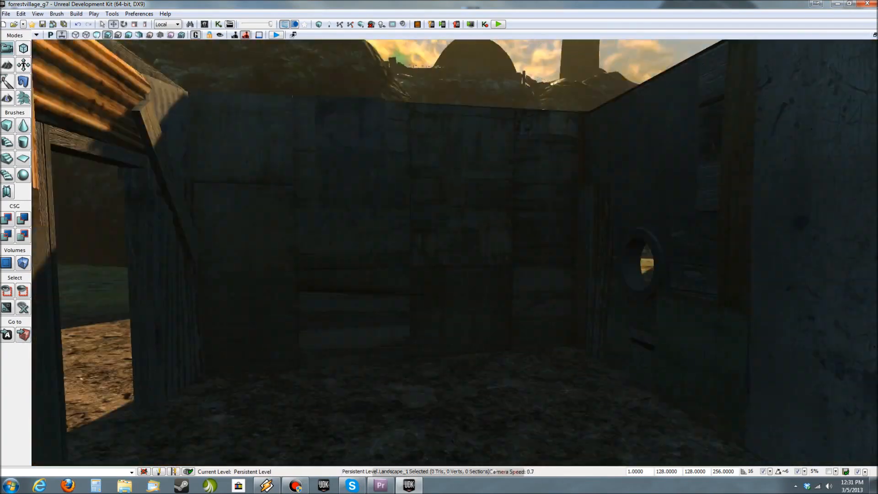
pyautogui.press('w')
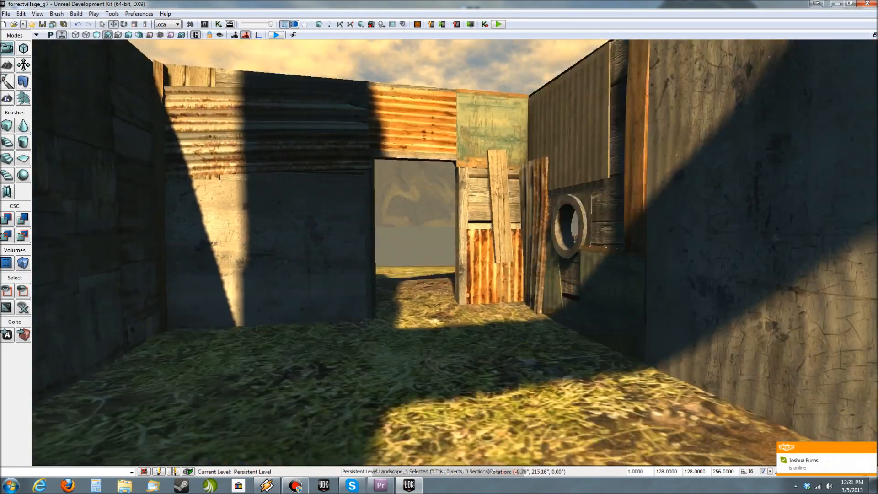
pyautogui.press('s')
pyautogui.scroll(-3, 454, 252)
pyautogui.press('d')
pyautogui.press('w')
pyautogui.scroll(1, 455, 253)
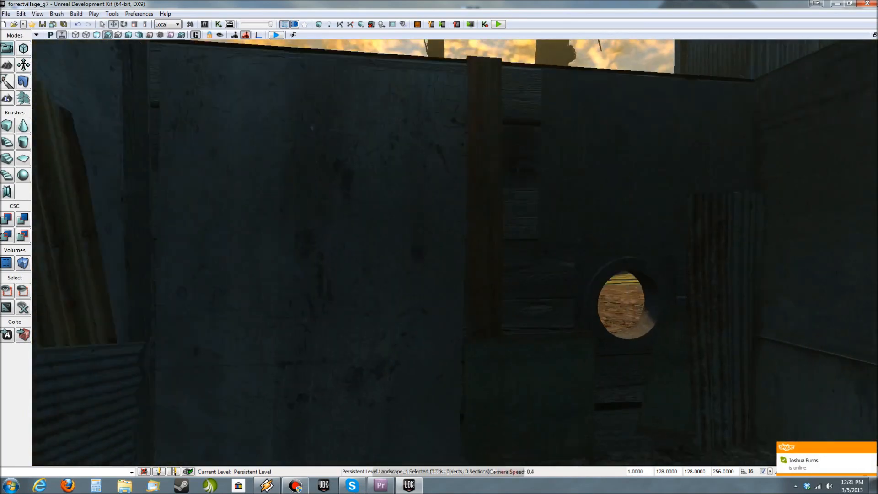
pyautogui.press('s')
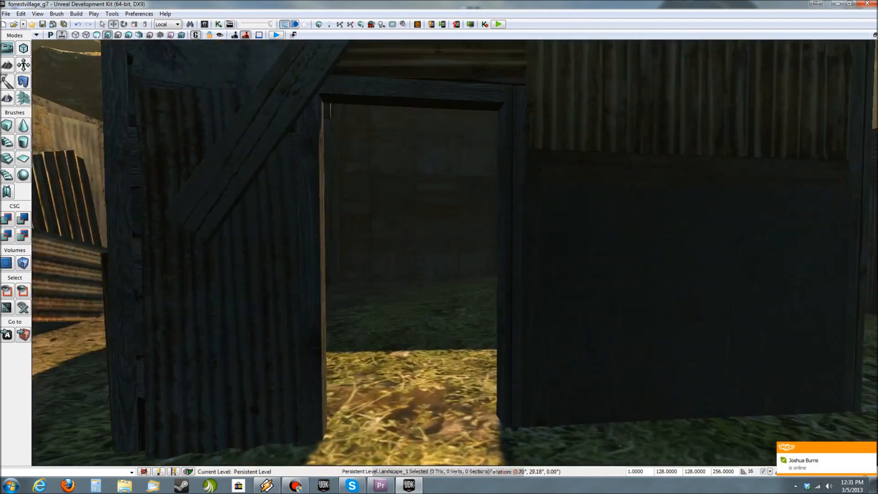
pyautogui.press('w')
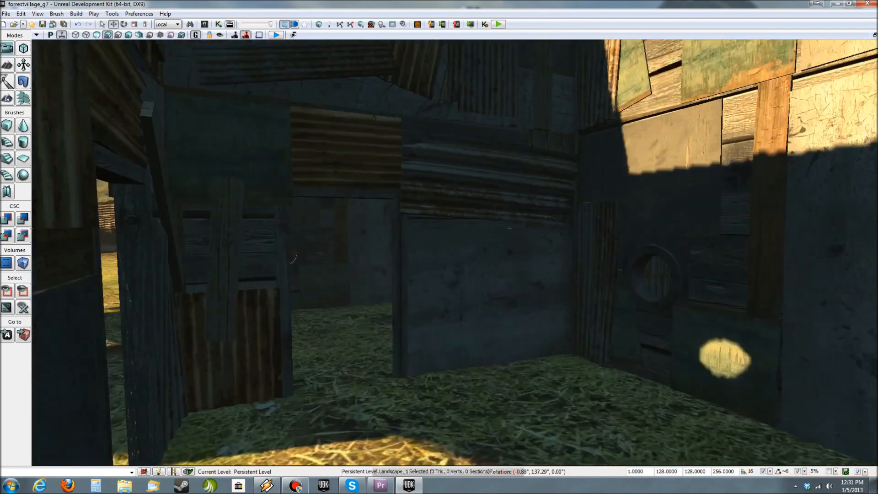
pyautogui.press('w')
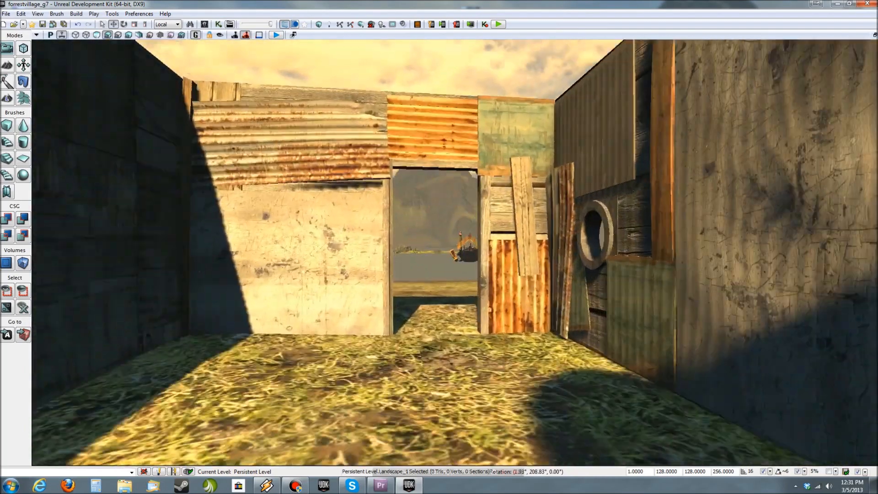
# - Examine the outer walls of the joined huts and the two-storey building, ending with an overview of the whole group
pyautogui.press('d')
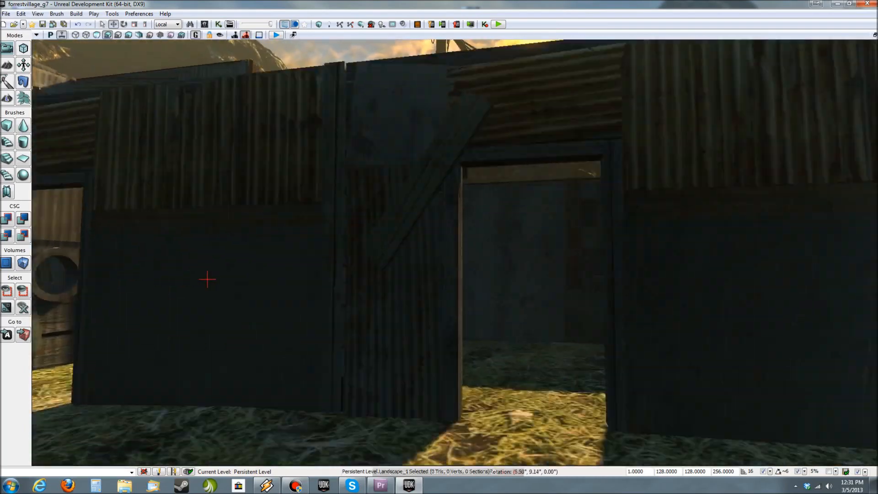
pyautogui.press('d')
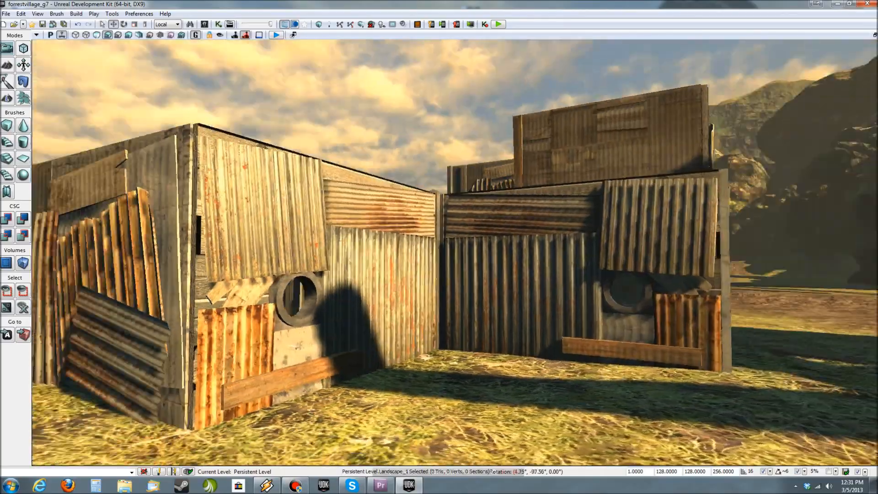
pyautogui.press('d')
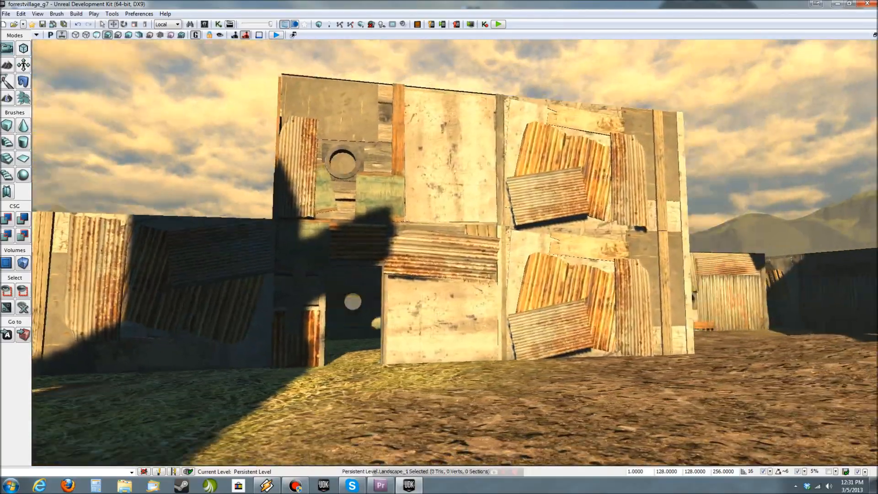
pyautogui.press('d')
pyautogui.press('w')
pyautogui.press('a')
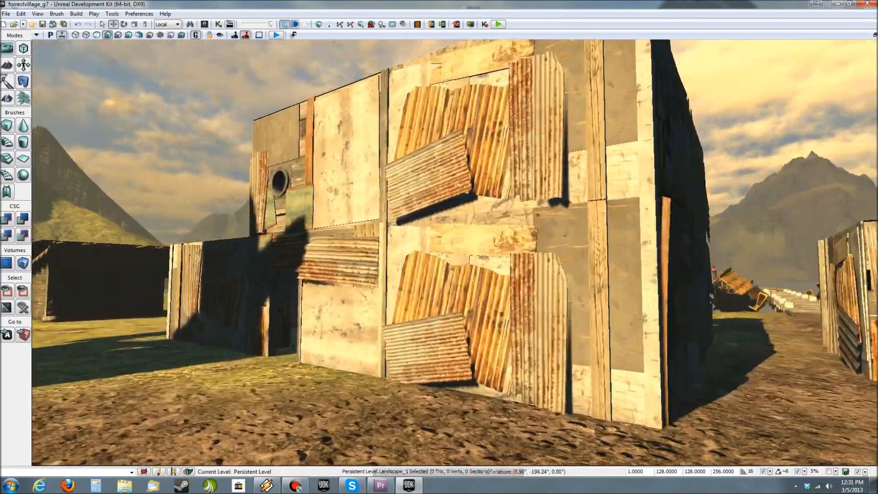
pyautogui.press('w')
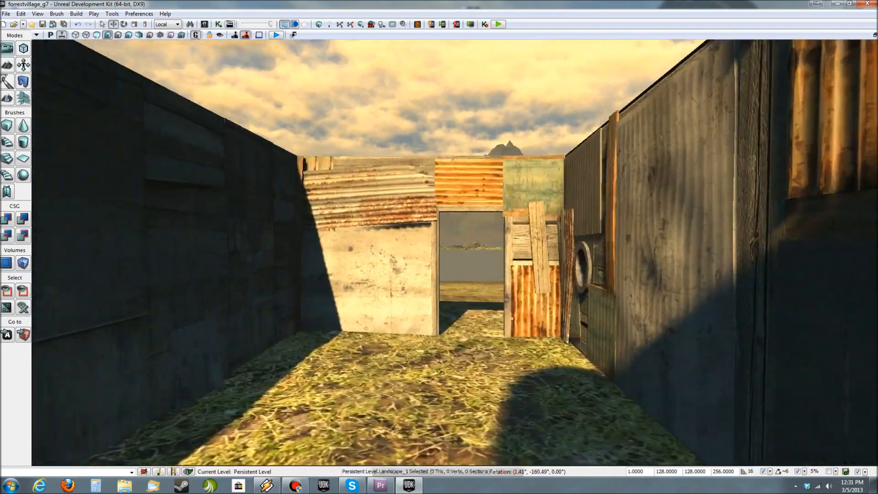
pyautogui.press('w')
pyautogui.press('a')
pyautogui.press('s')
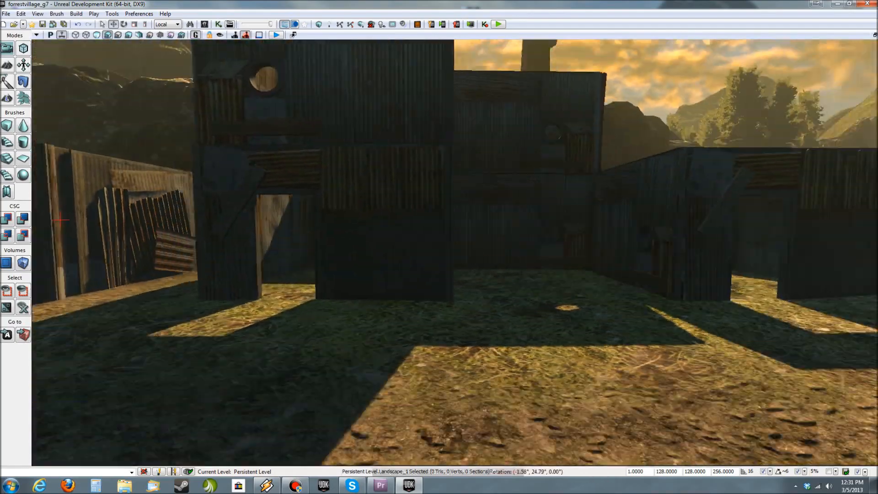
pyautogui.press('s')
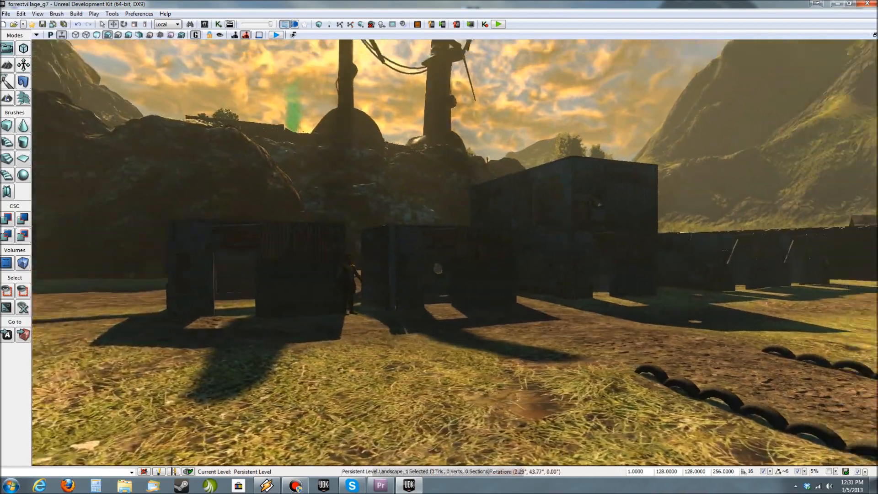